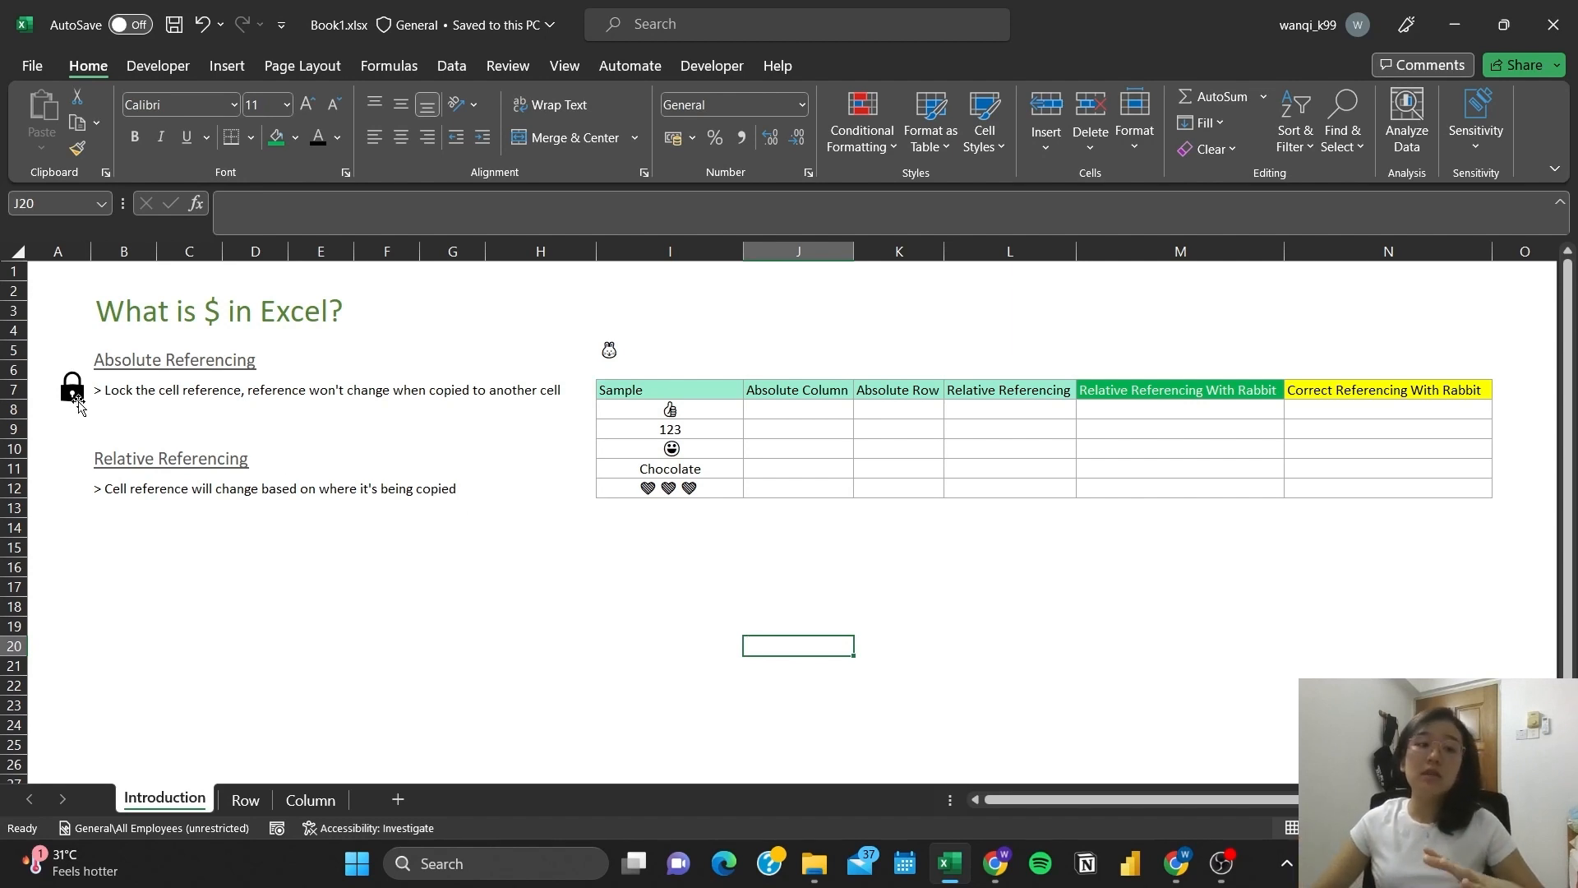
click(135, 394)
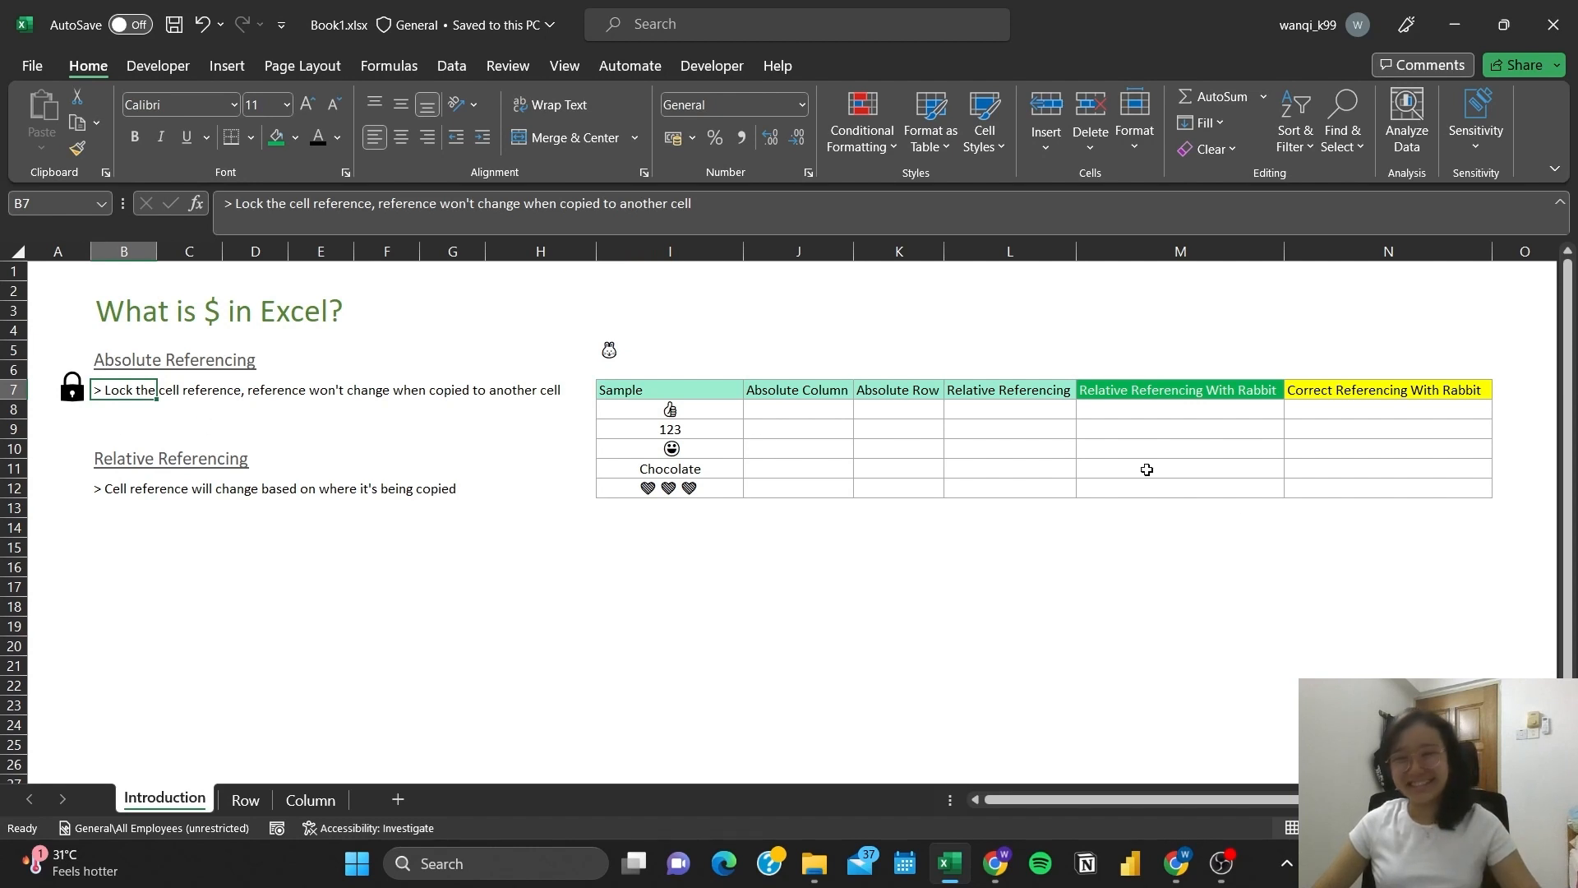
click(898, 547)
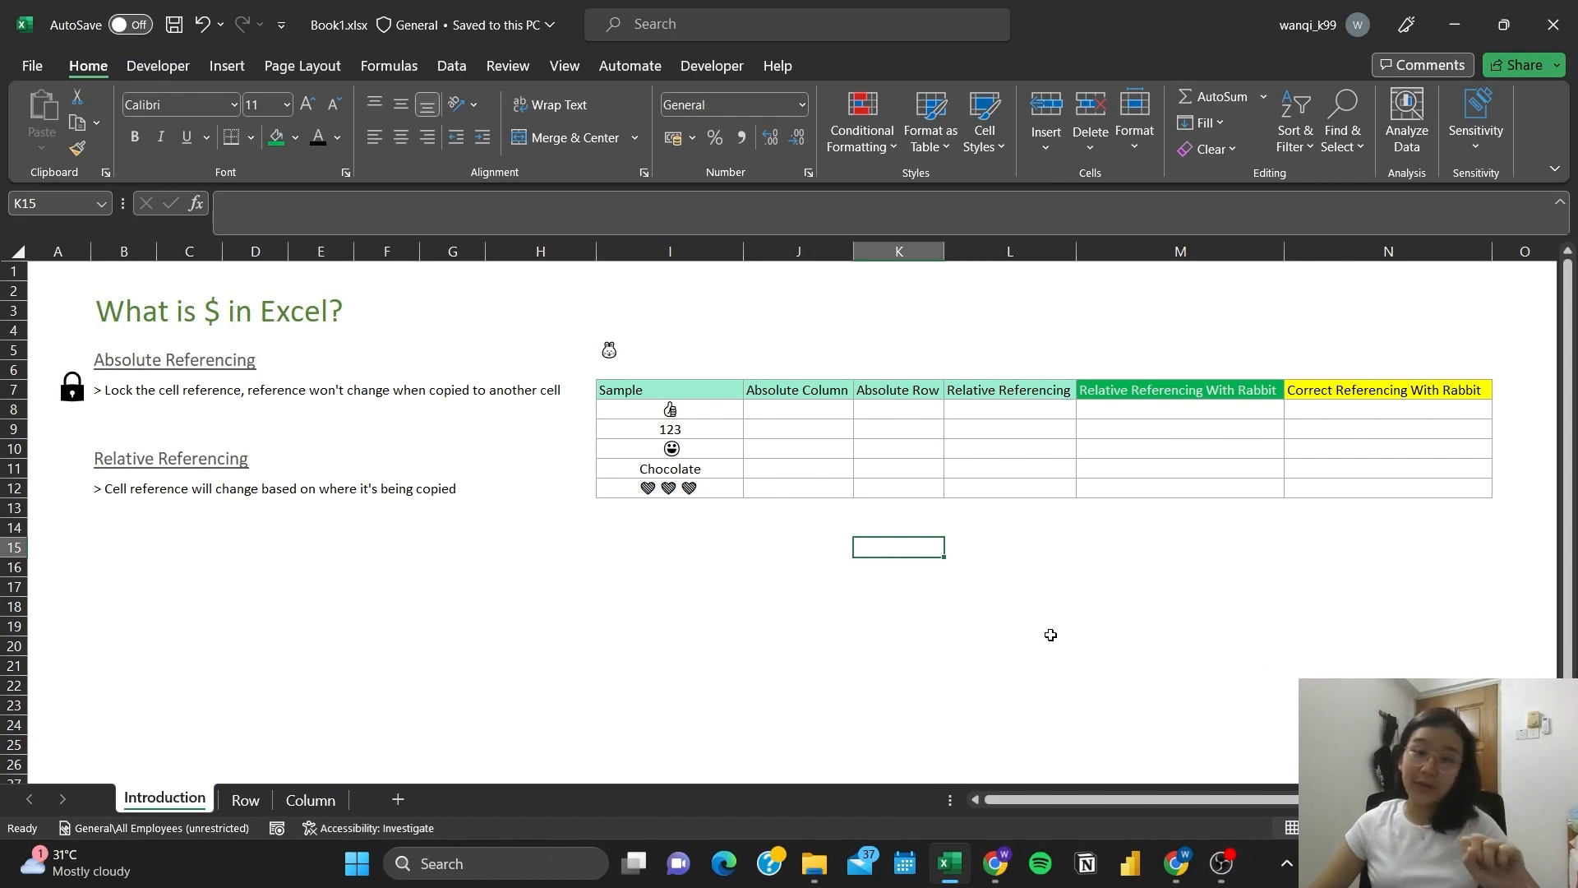
- Enter =$I8 in cell J8 under Absolute Column, locking only the column of the sample reference
click(818, 415)
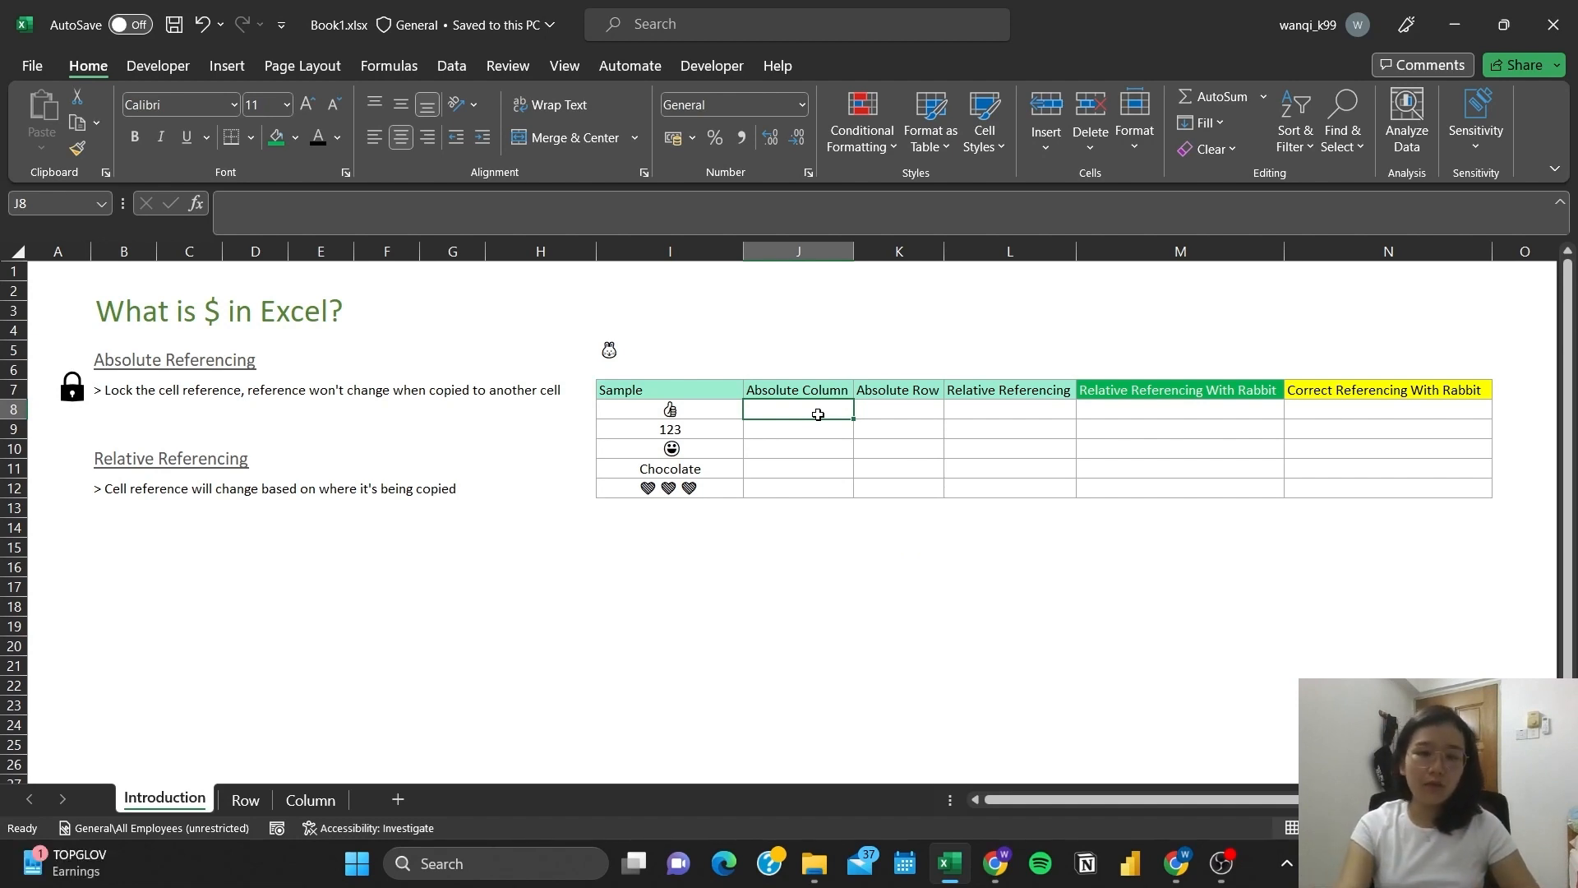
text(=)
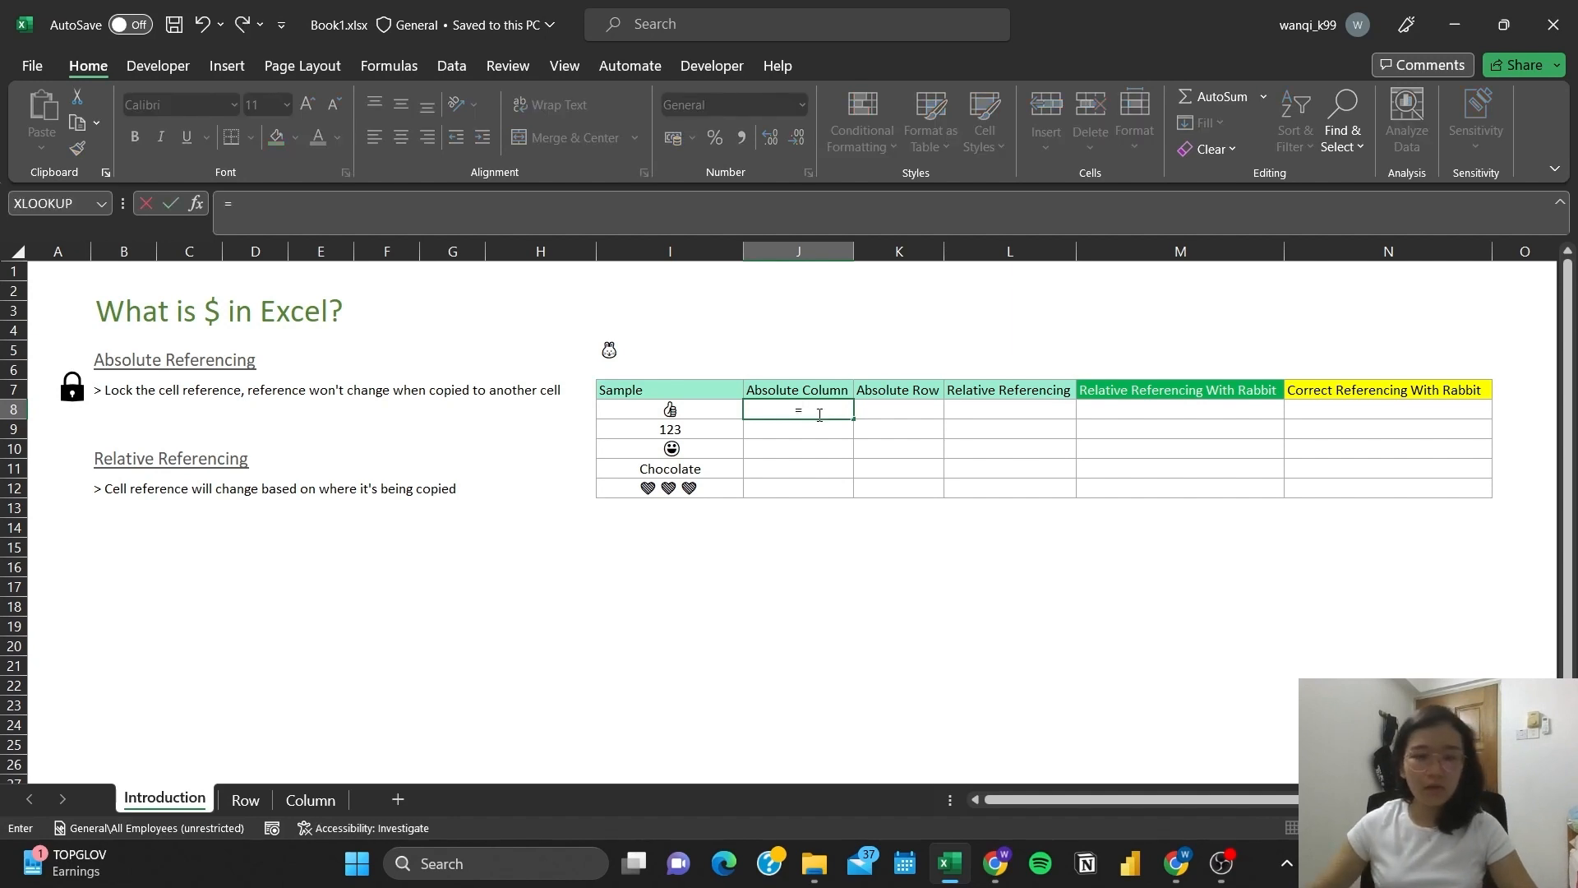
click(706, 410)
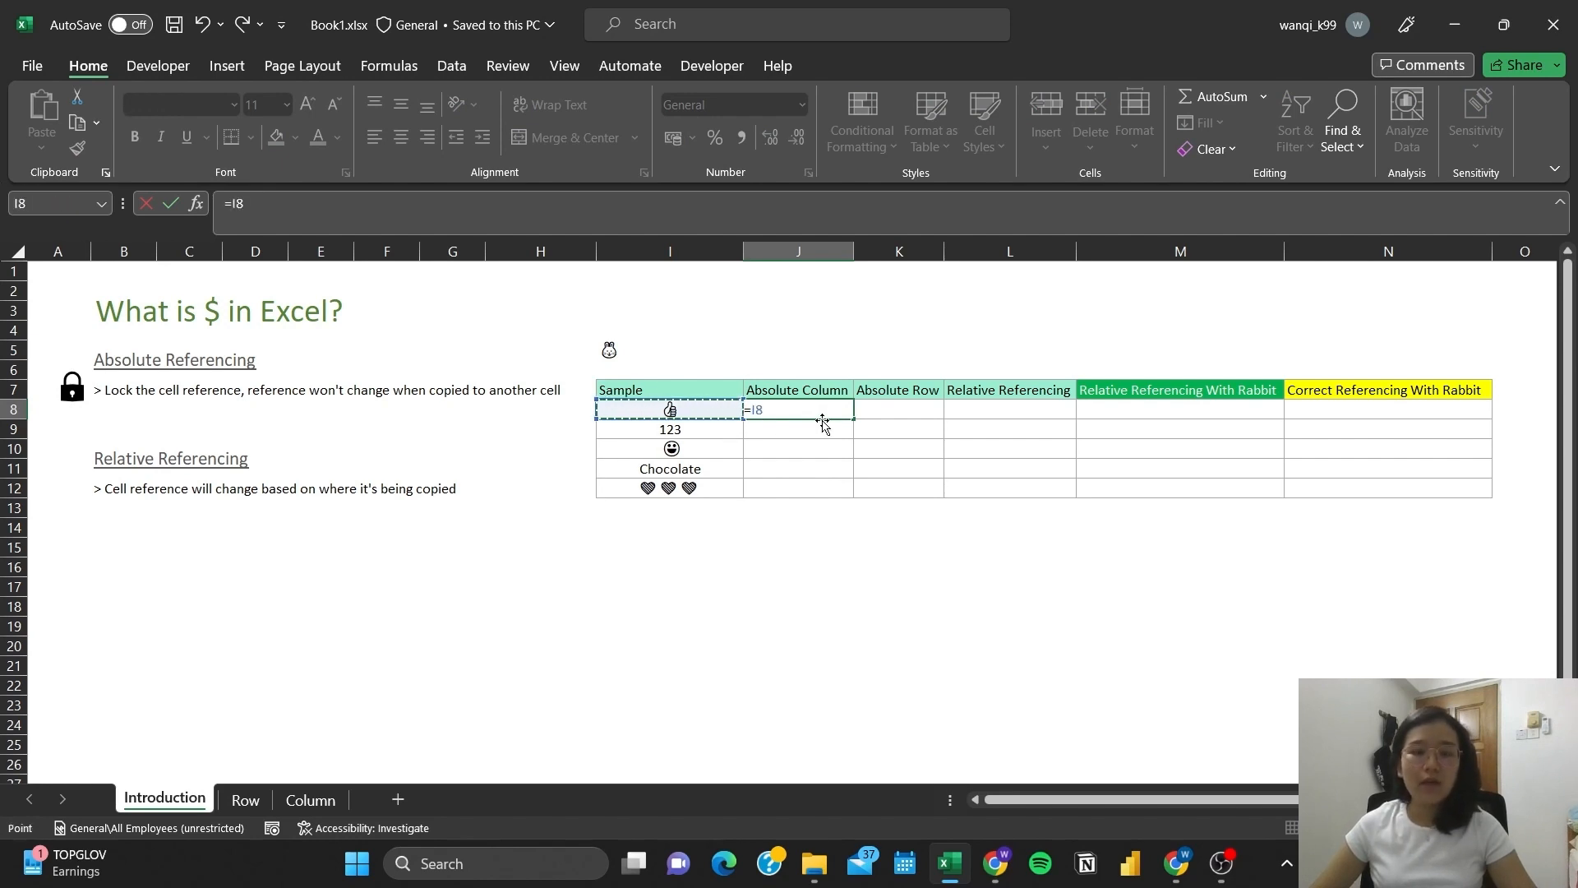
click(233, 203)
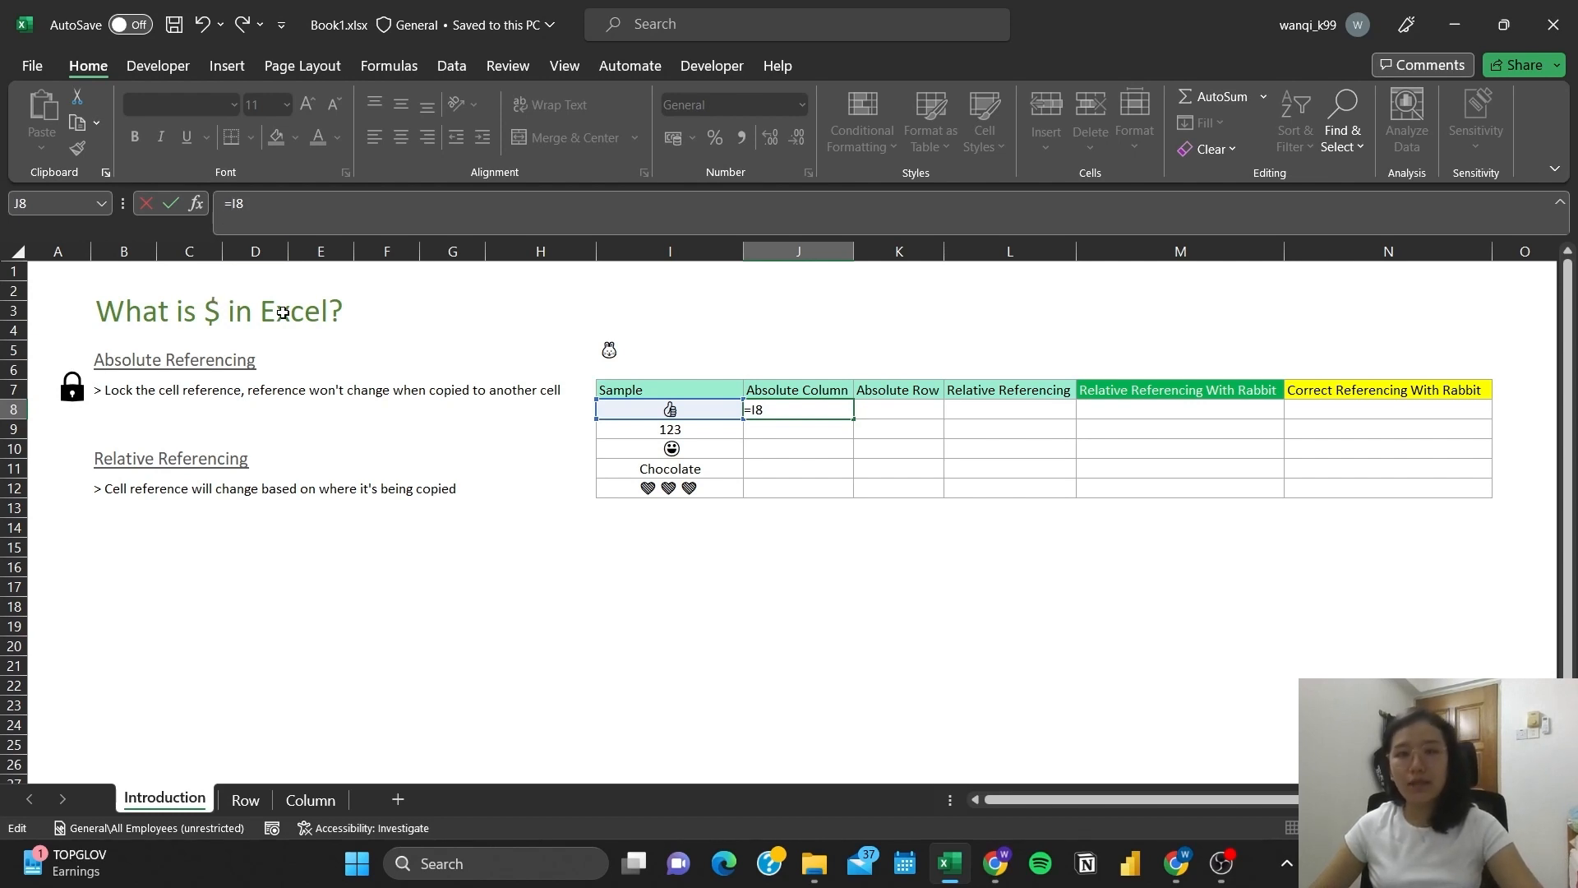
key(F4)
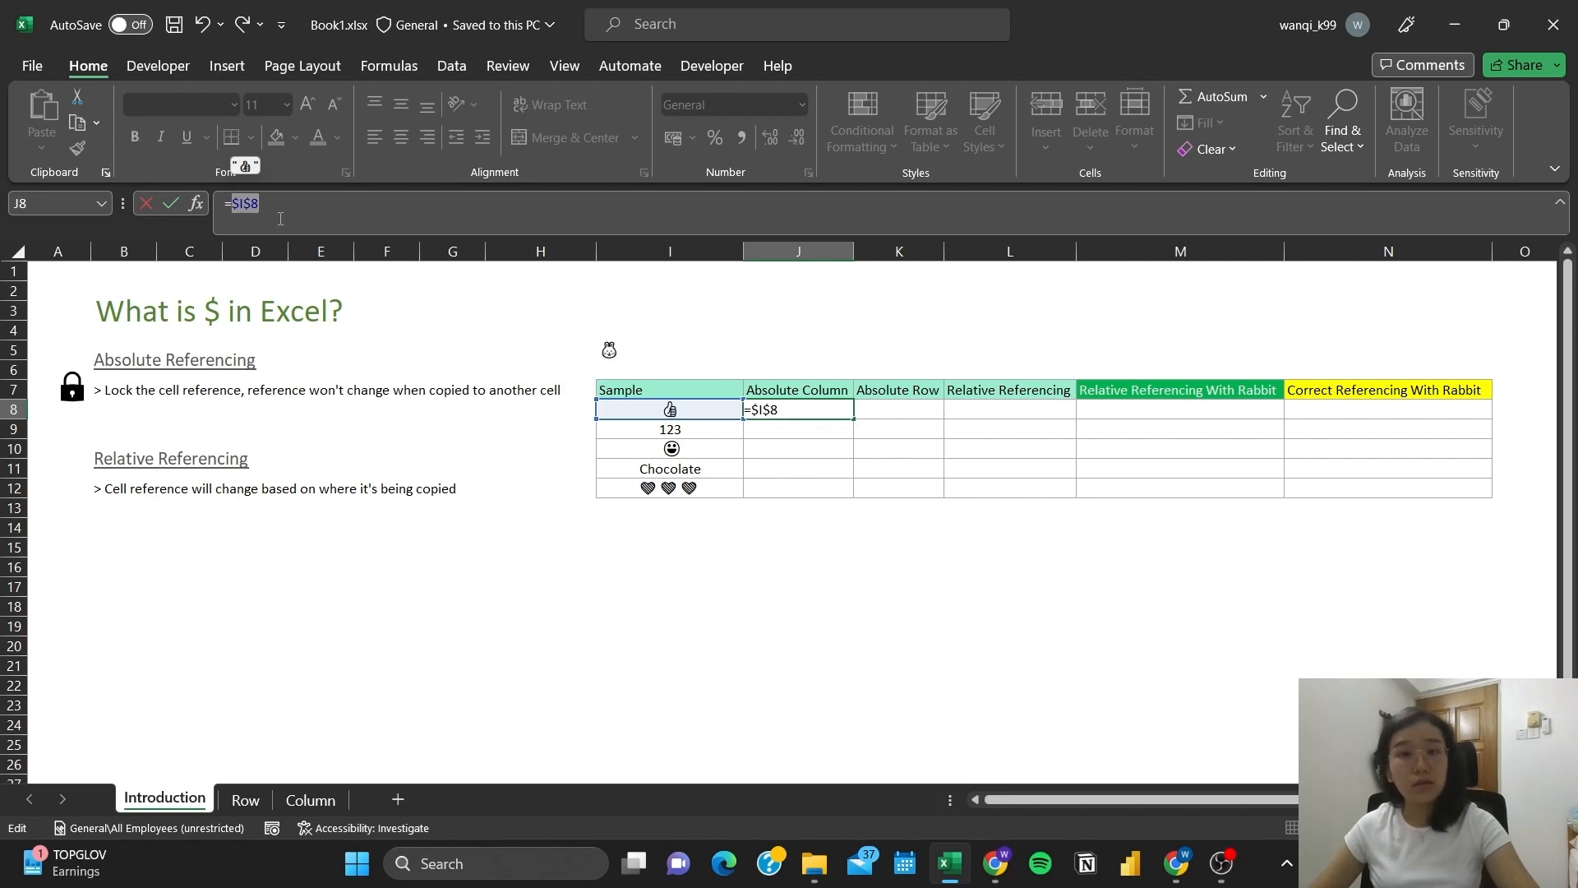
key(F4)
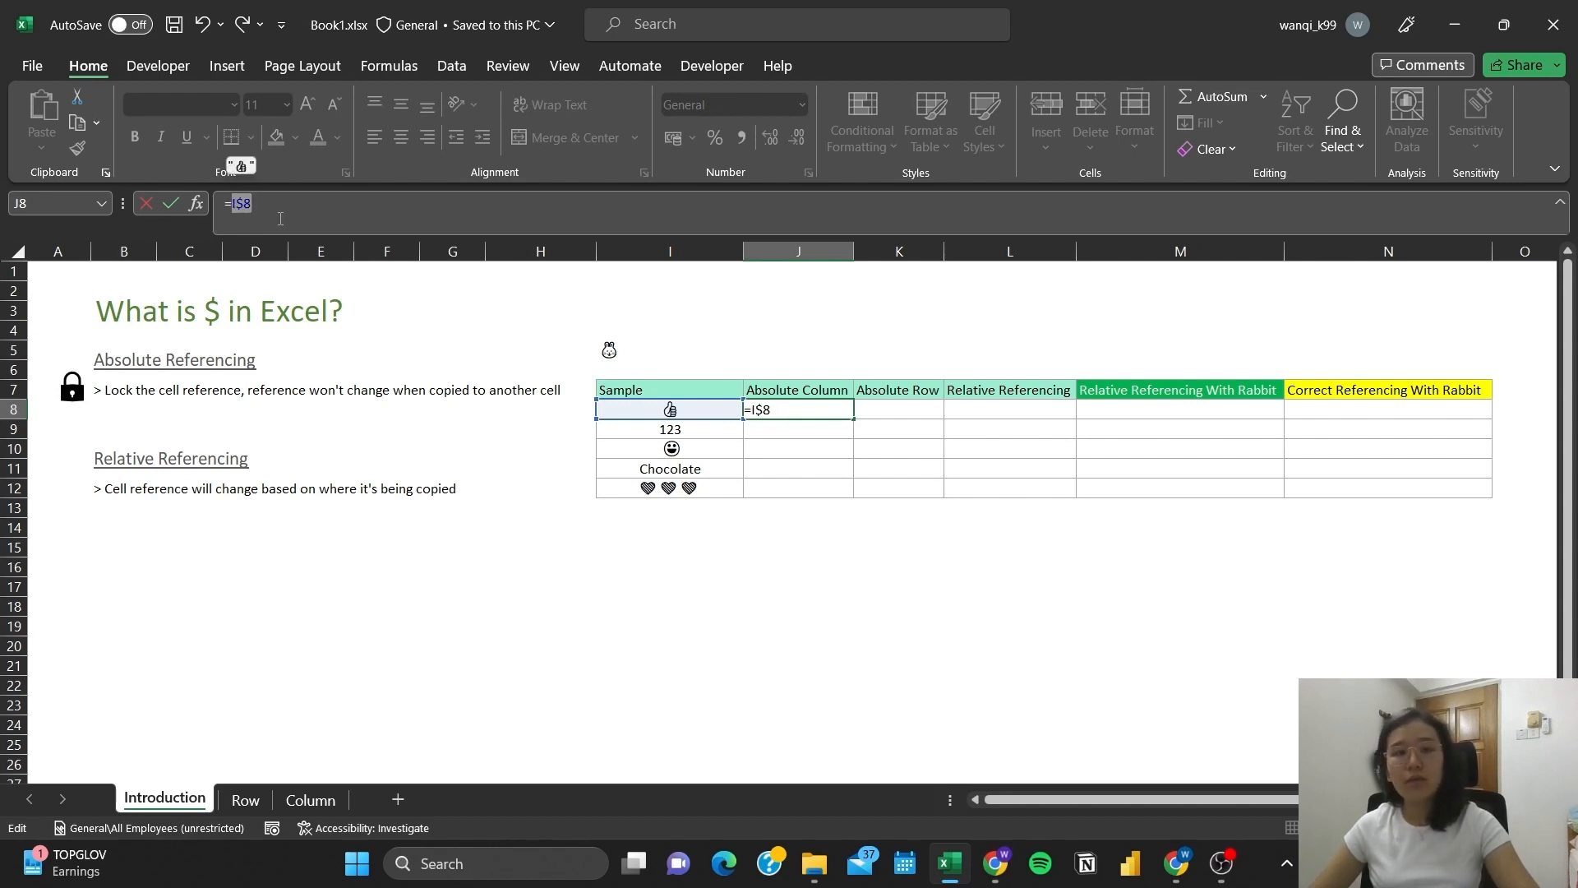
key(F4)
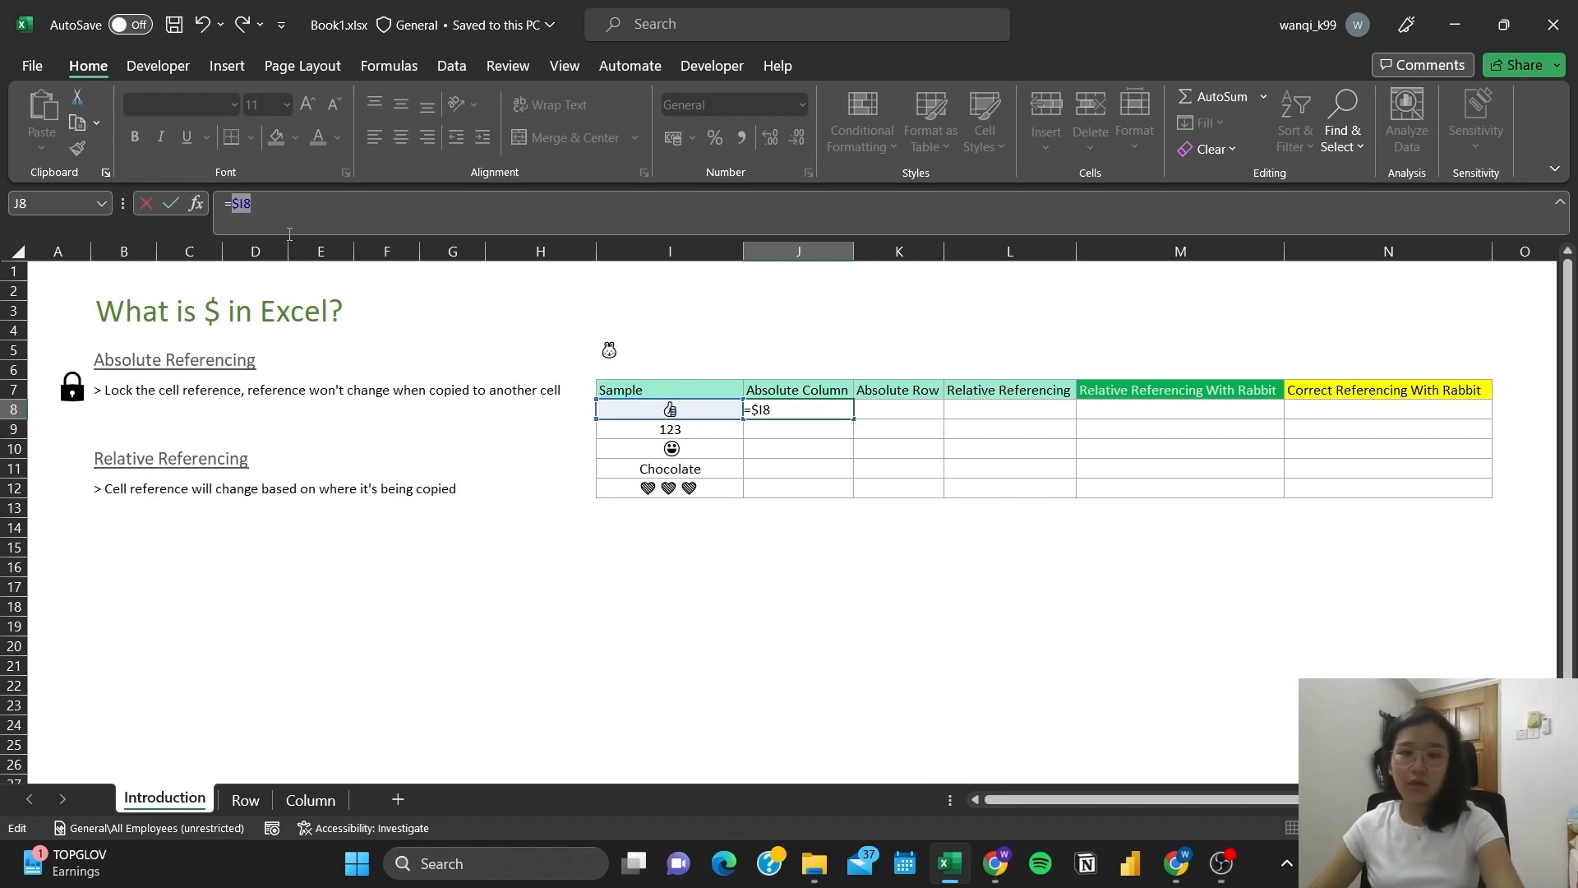
key(Return)
- Fill the J8 formula down through J12 and check the references in the copied cells
click(808, 412)
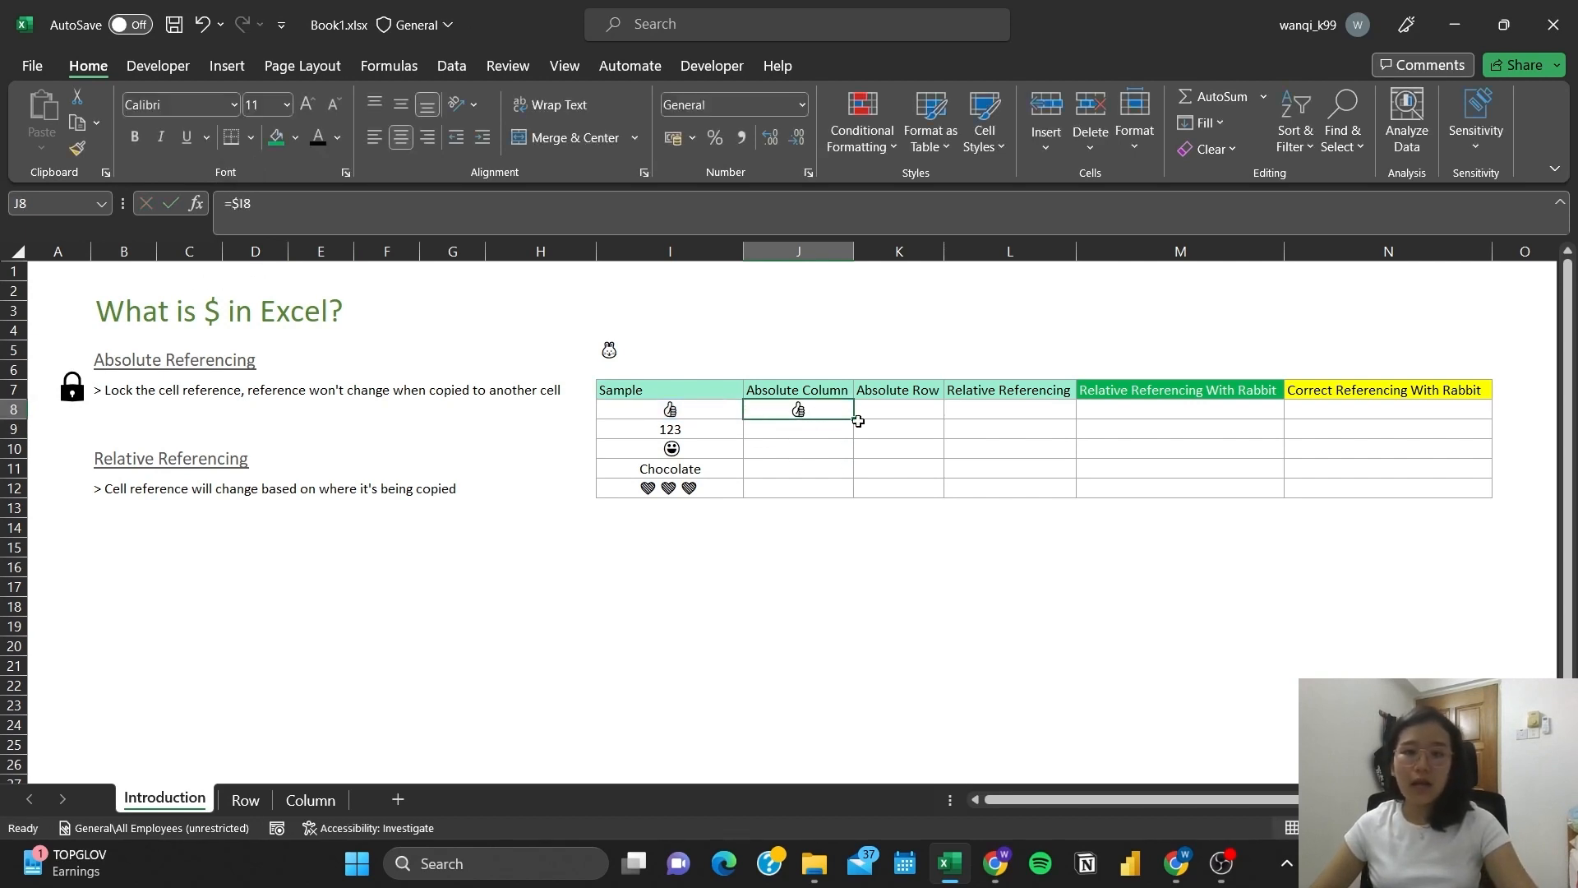
drag(854, 417, 876, 491)
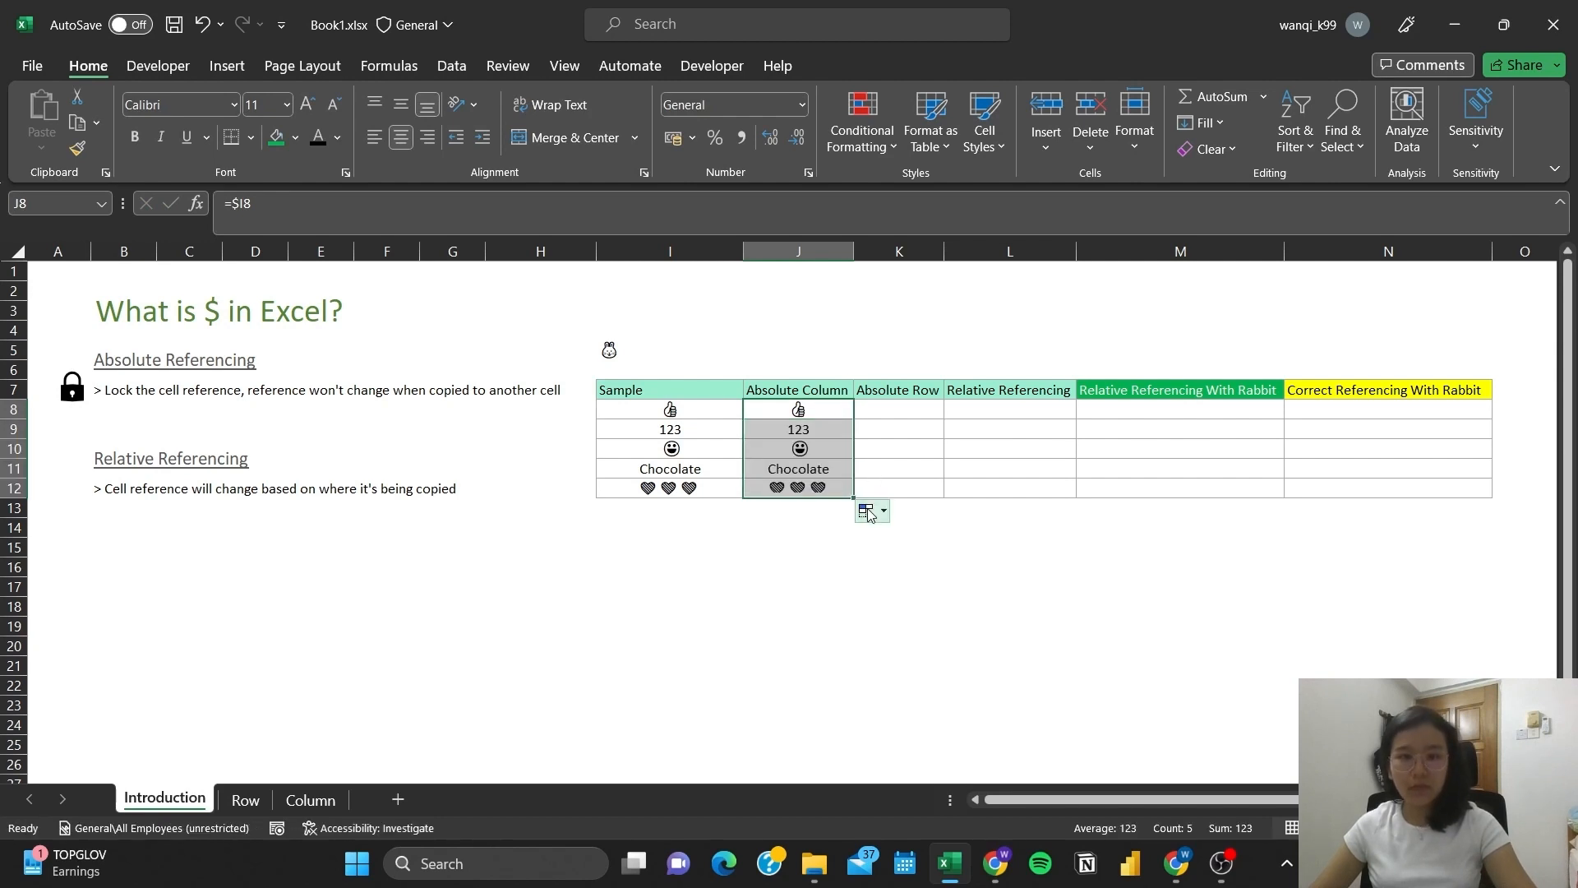
click(823, 430)
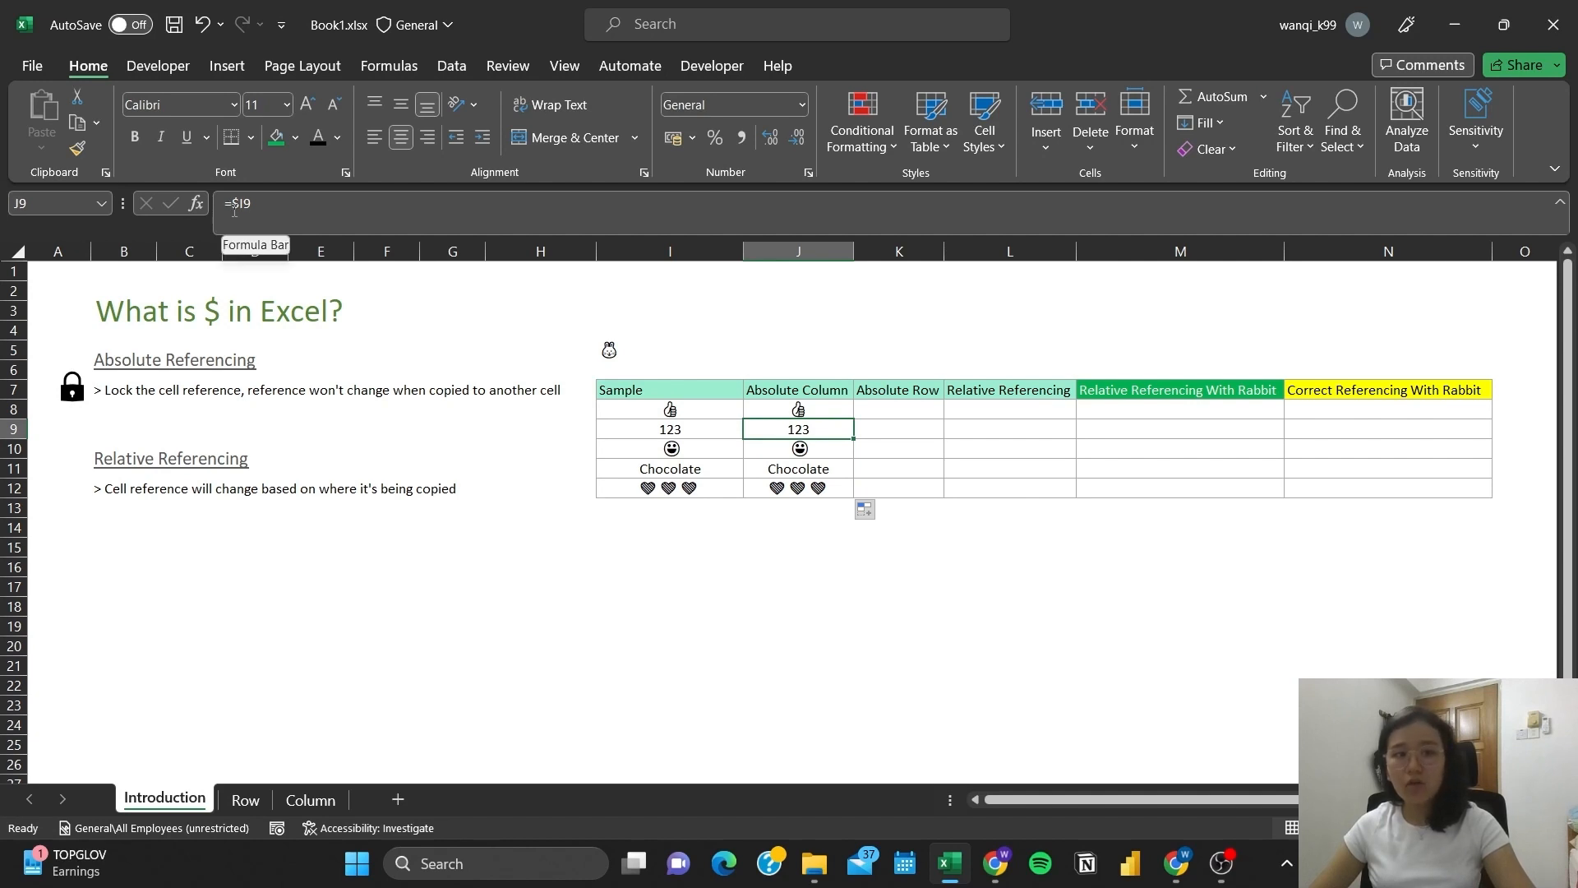
click(823, 448)
click(825, 471)
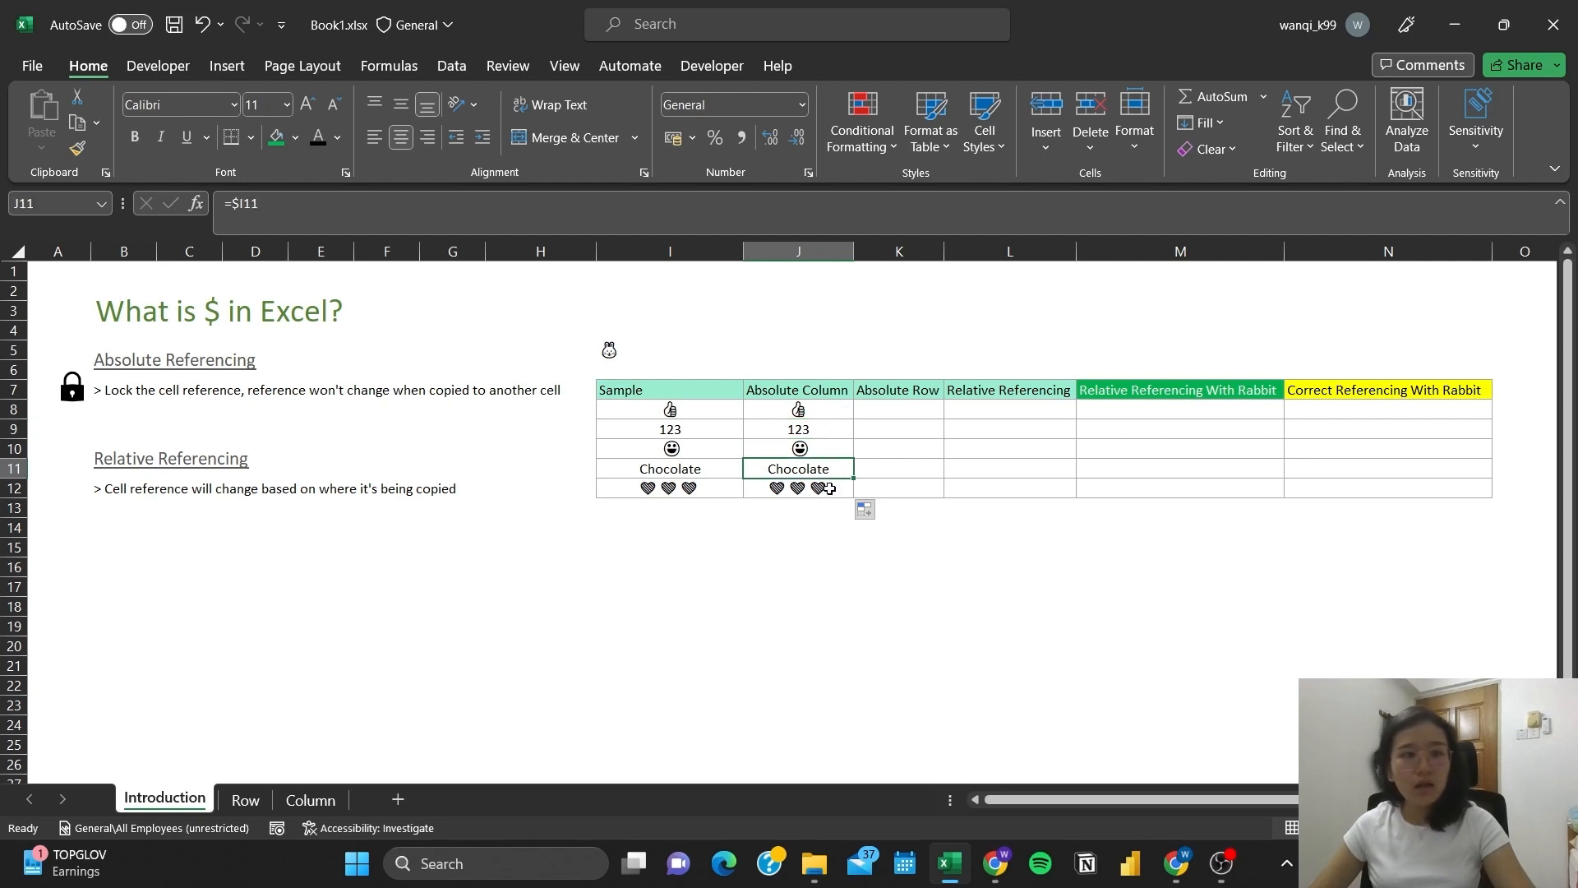
click(829, 488)
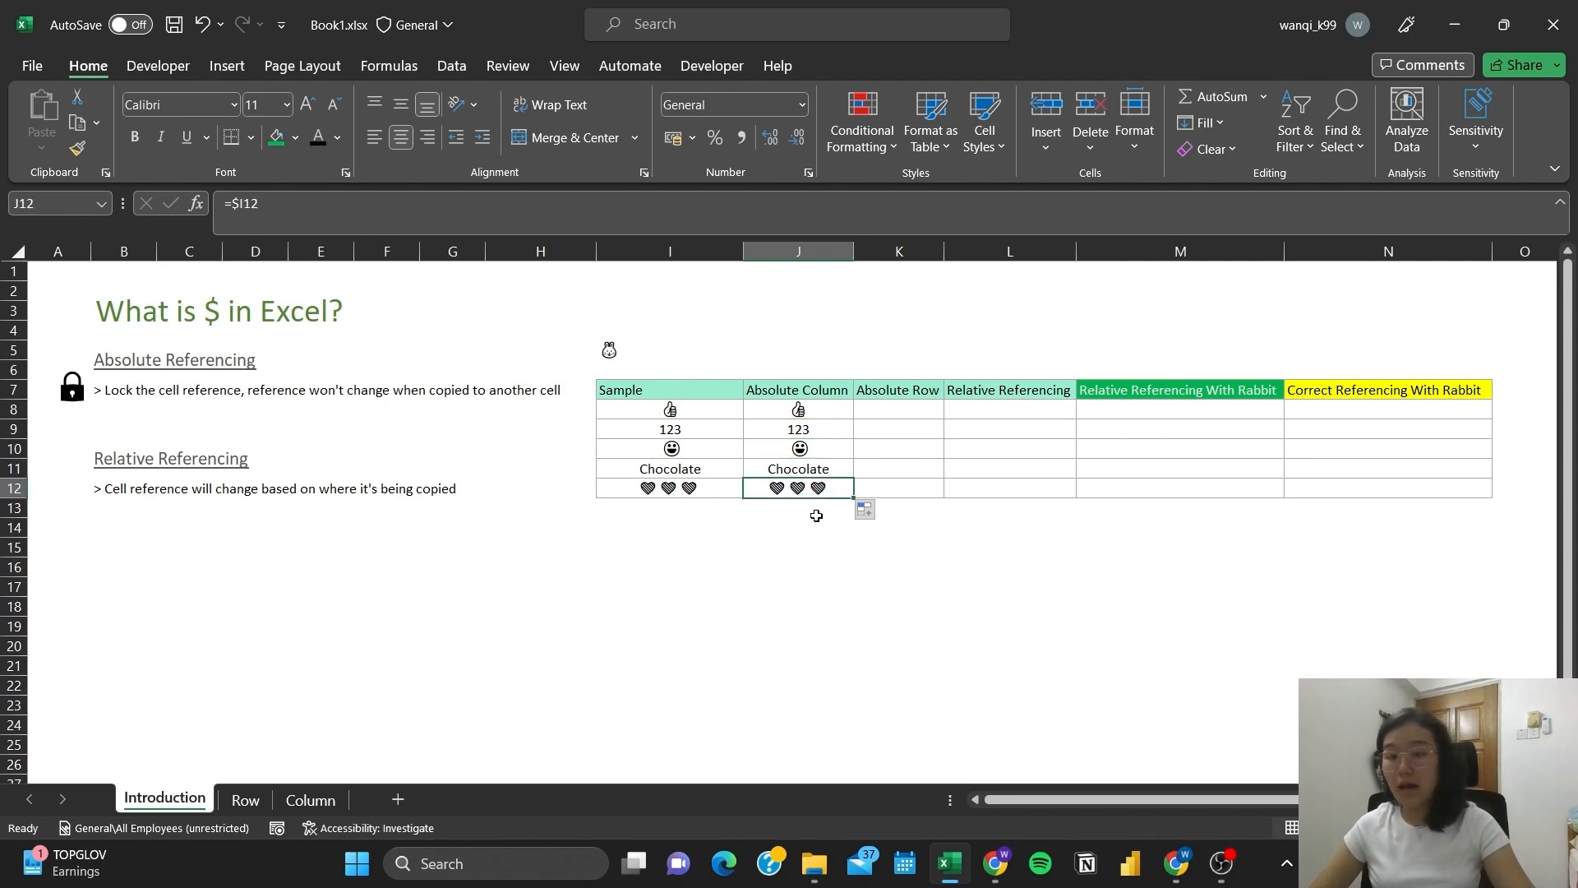
- Enter =I$8 in cell K8 under Absolute Row, locking only the row of the sample reference
click(908, 417)
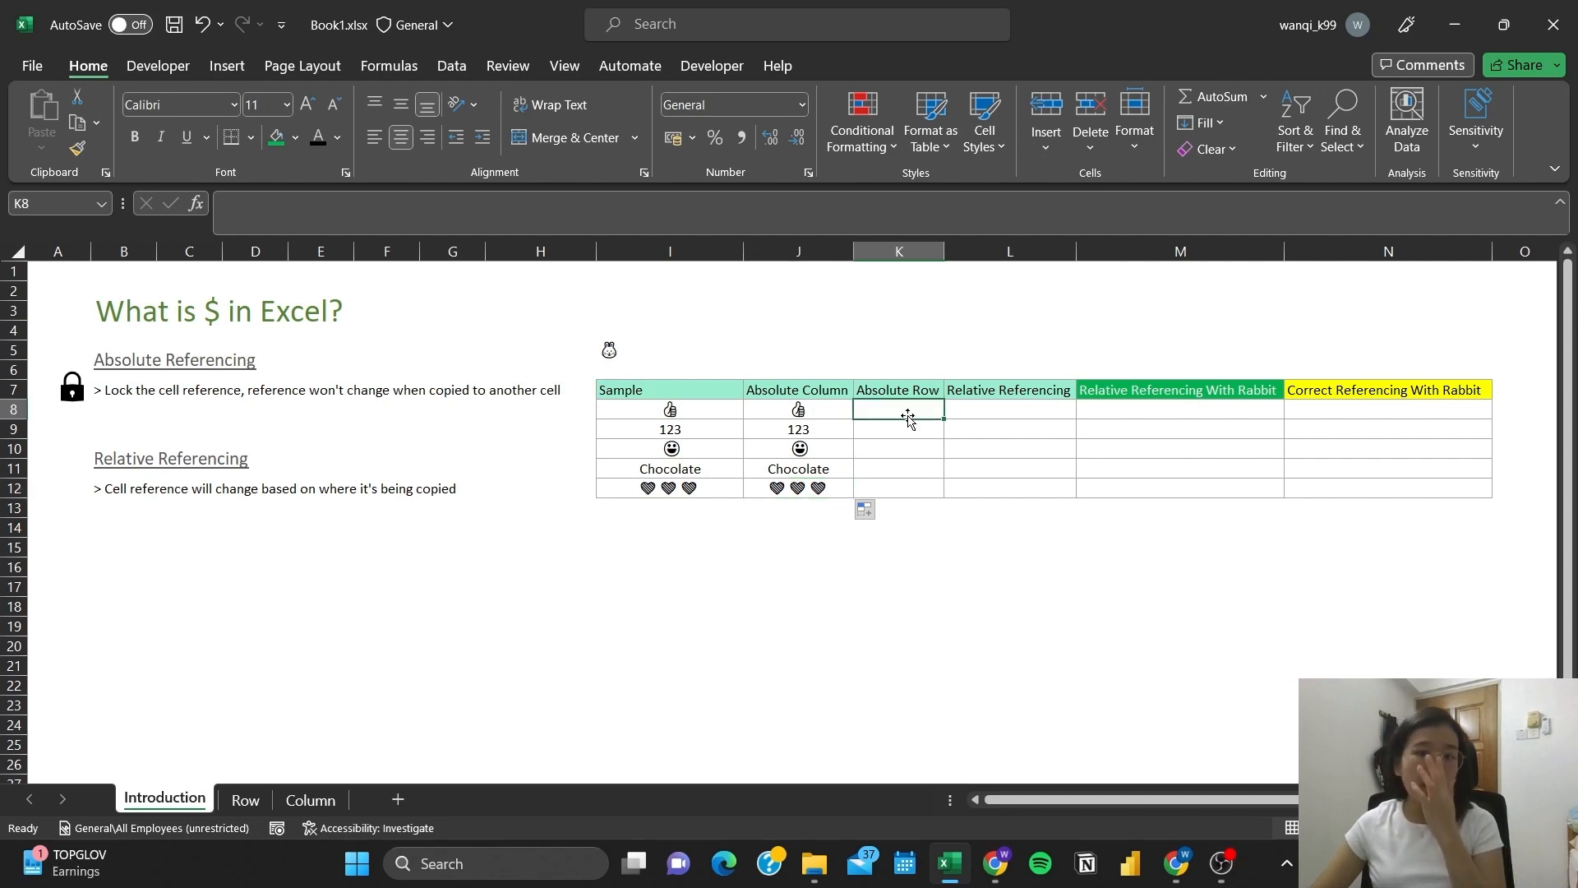
click(365, 219)
text(=)
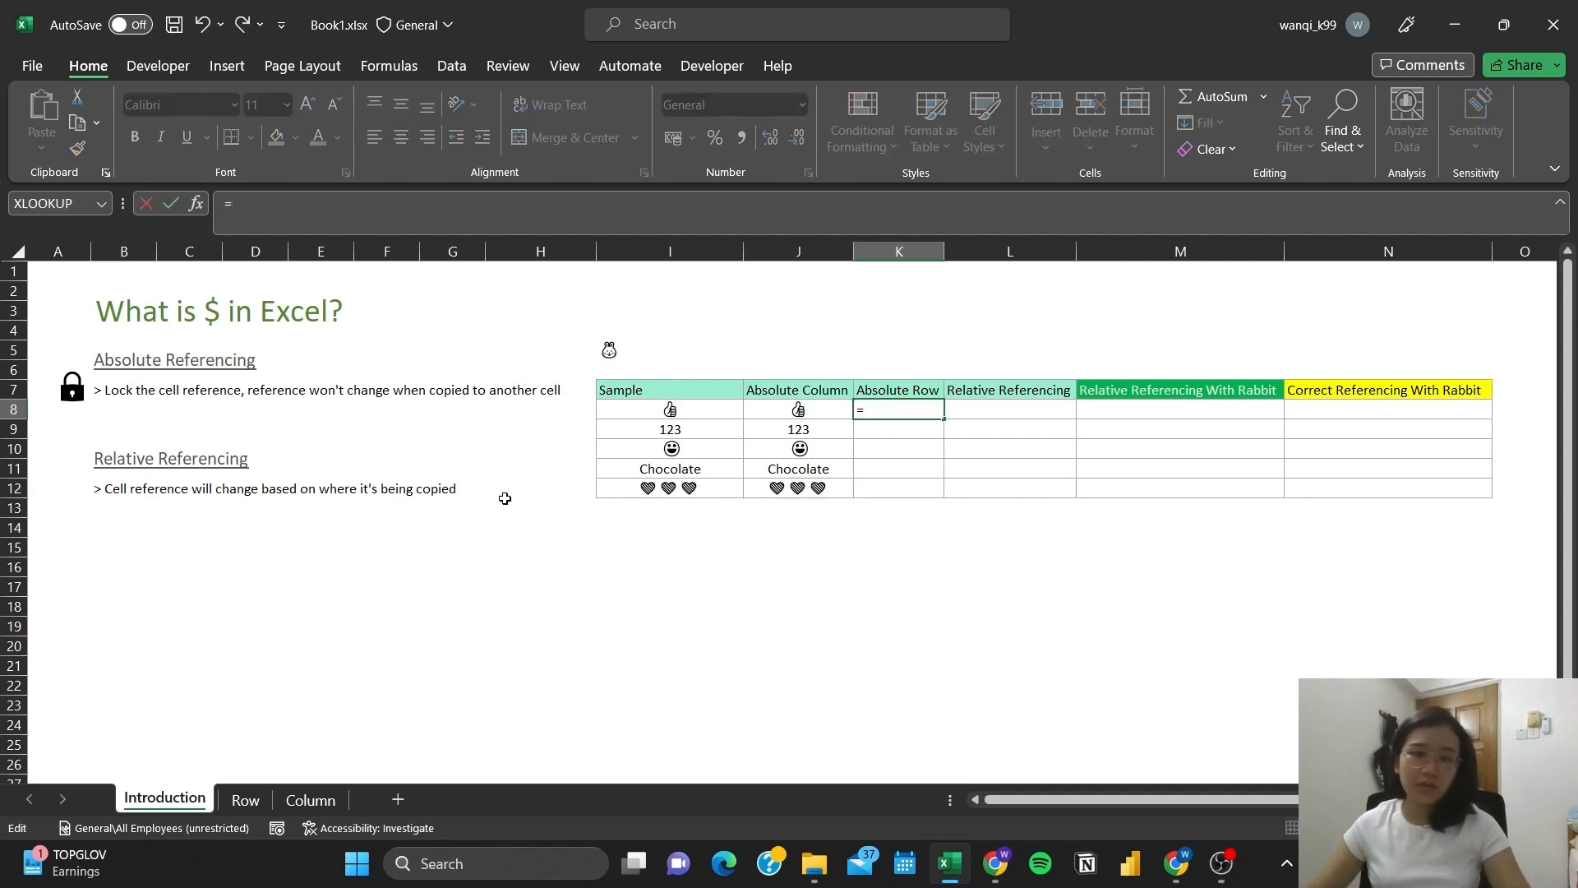
click(705, 411)
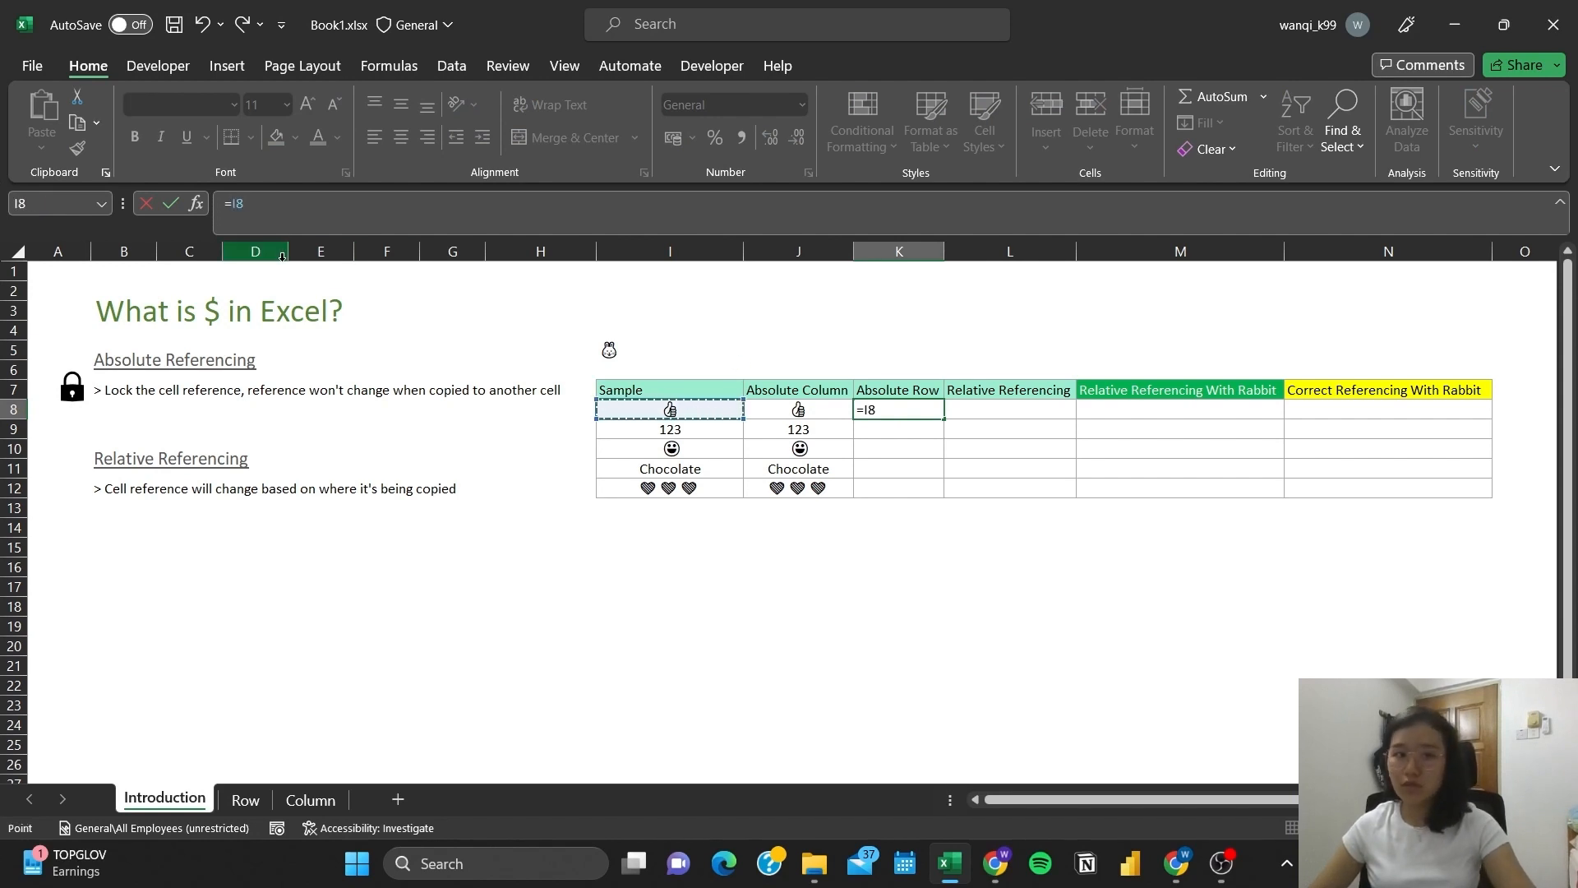
key(F4)
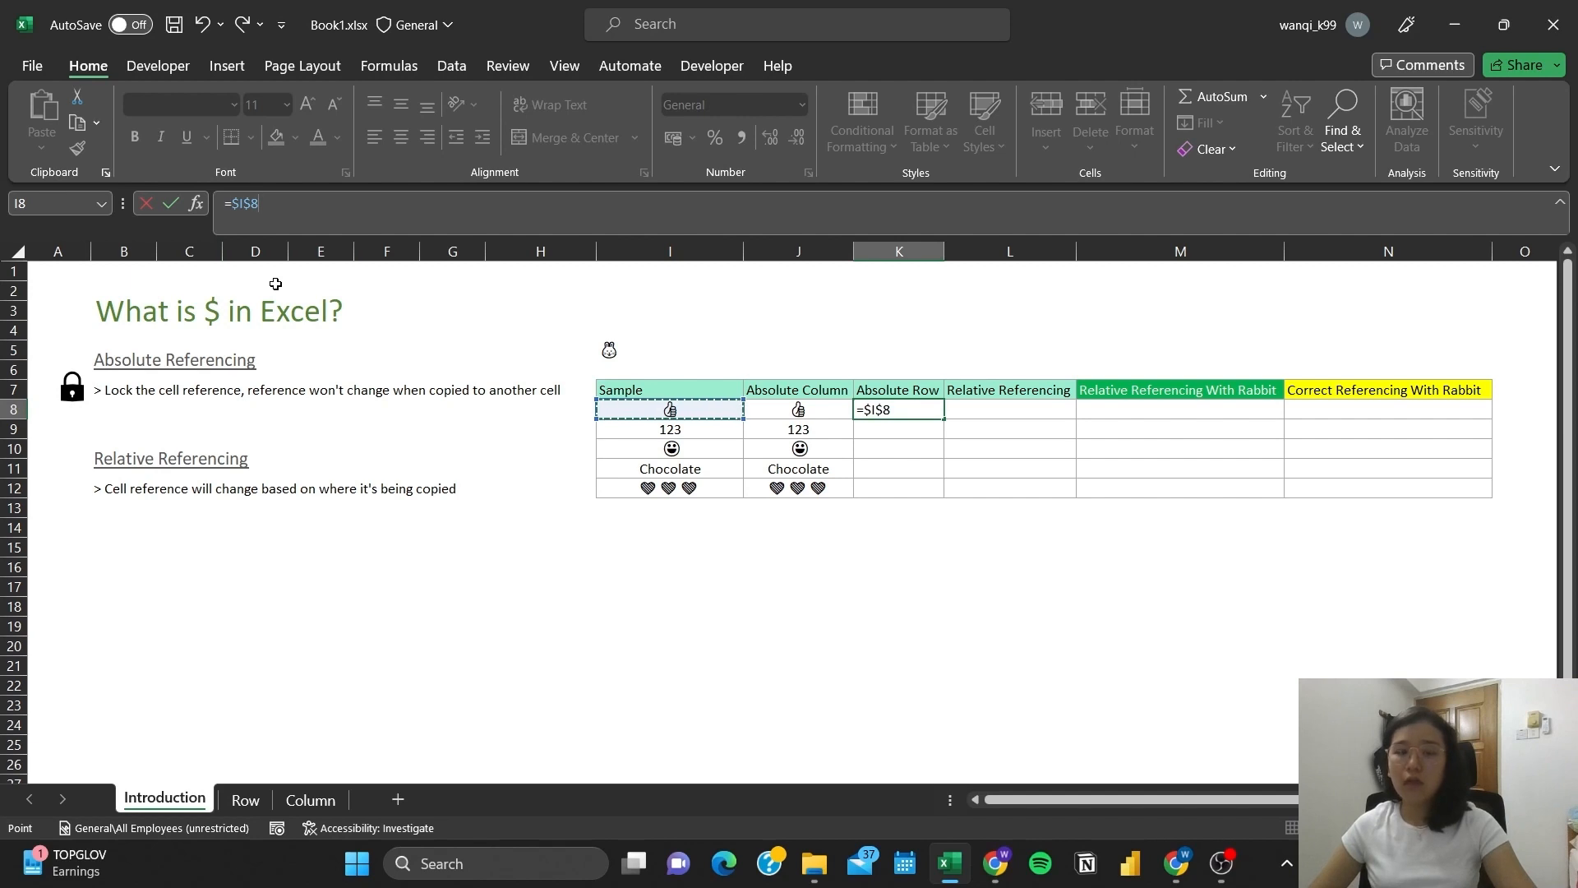
key(F4)
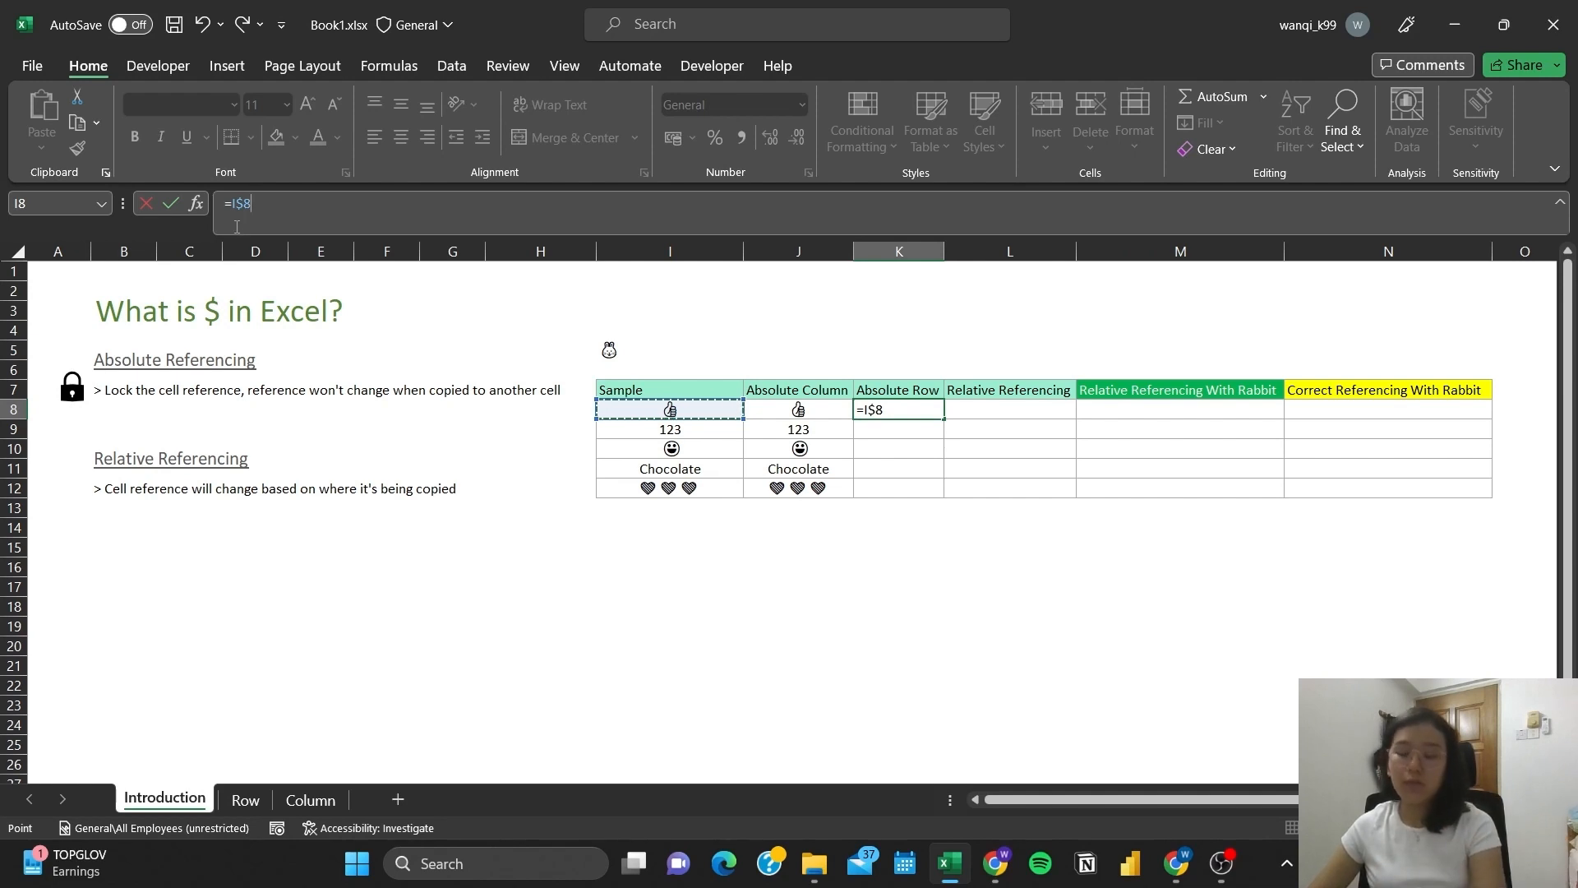
key(Return)
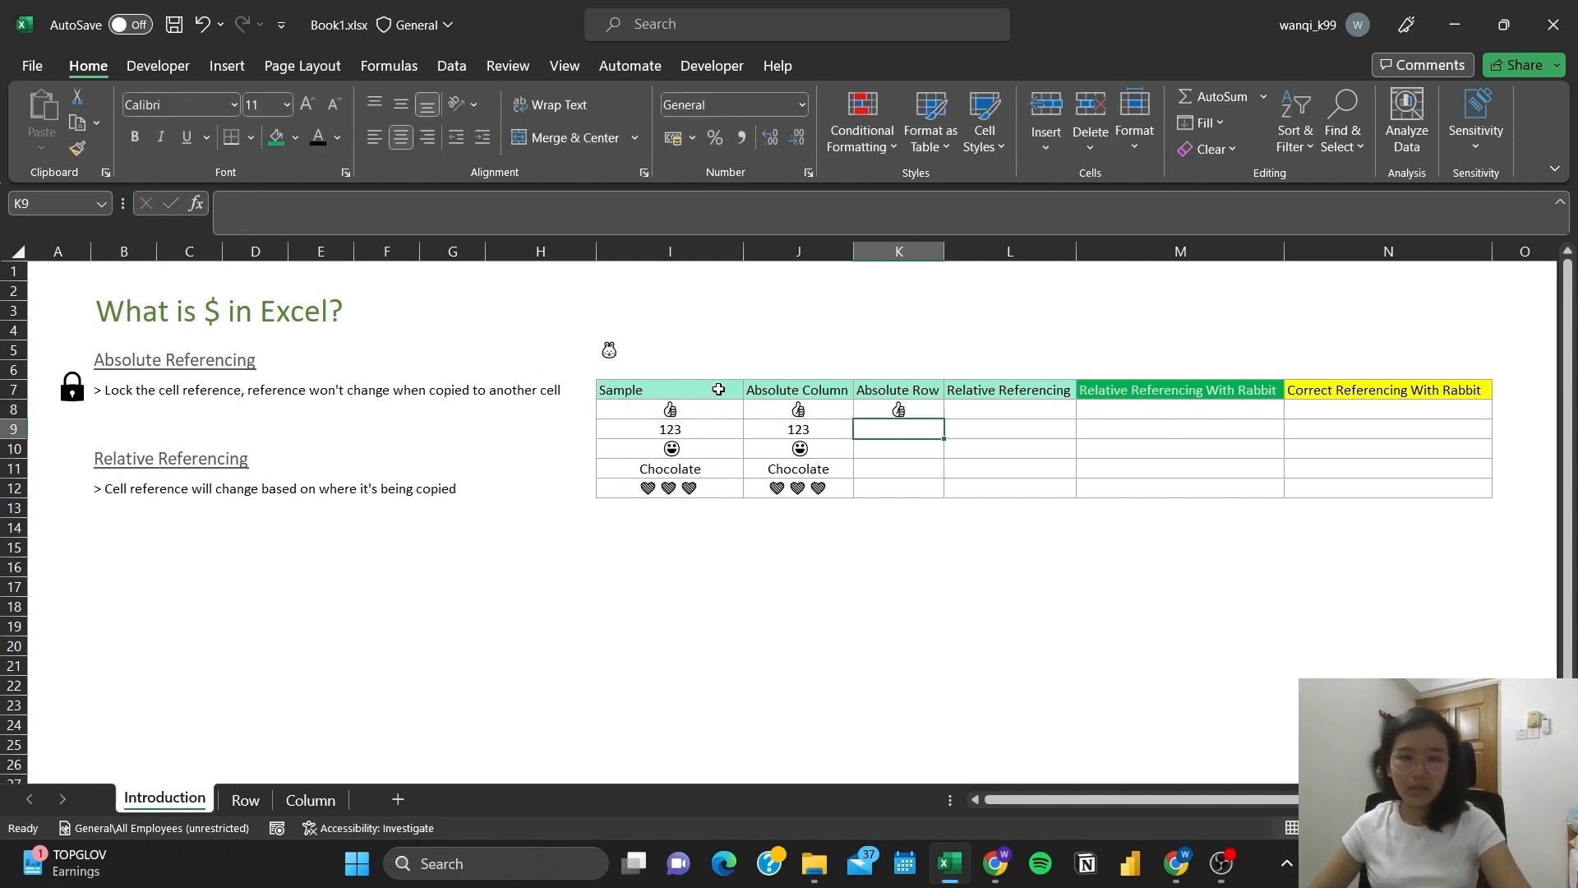
- Fill the K8 formula down through K12 and check the row reference in each copied cell
click(921, 410)
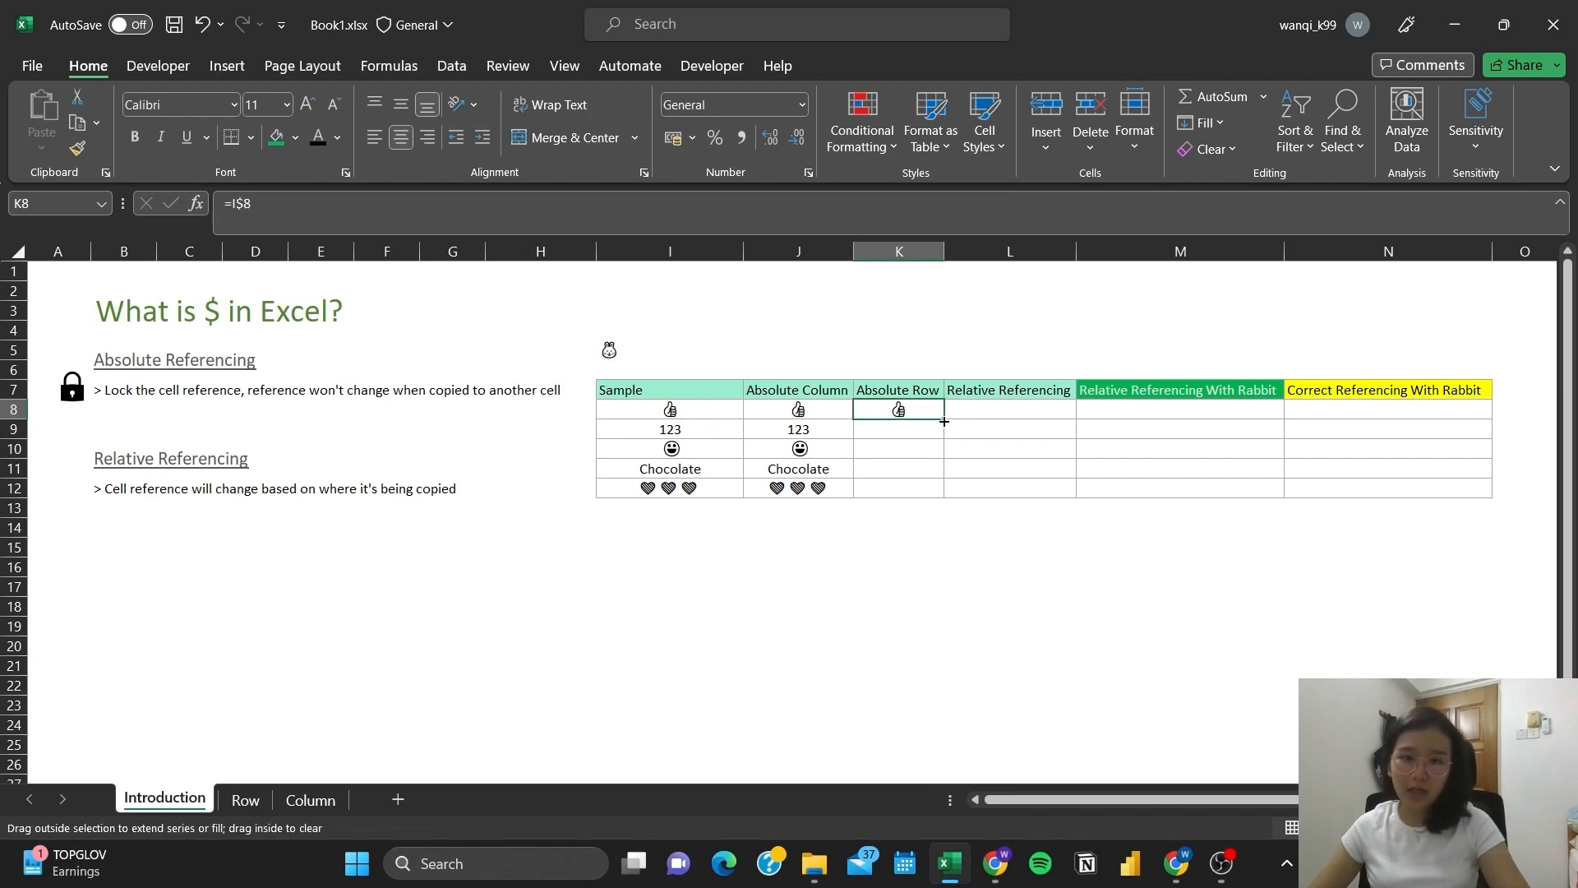
drag(944, 421, 970, 493)
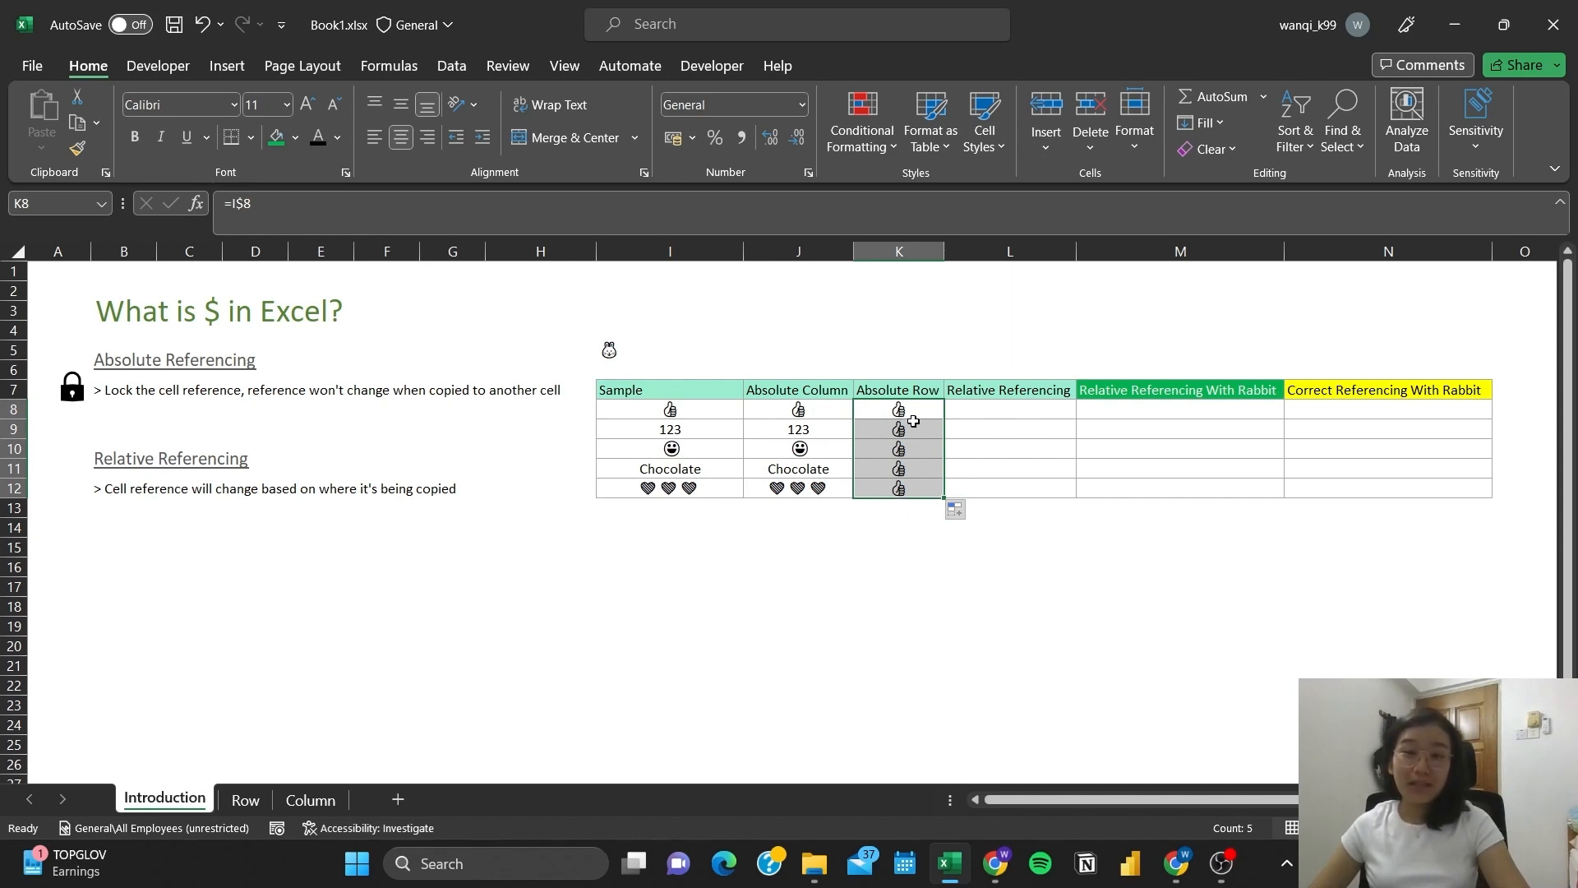
click(922, 412)
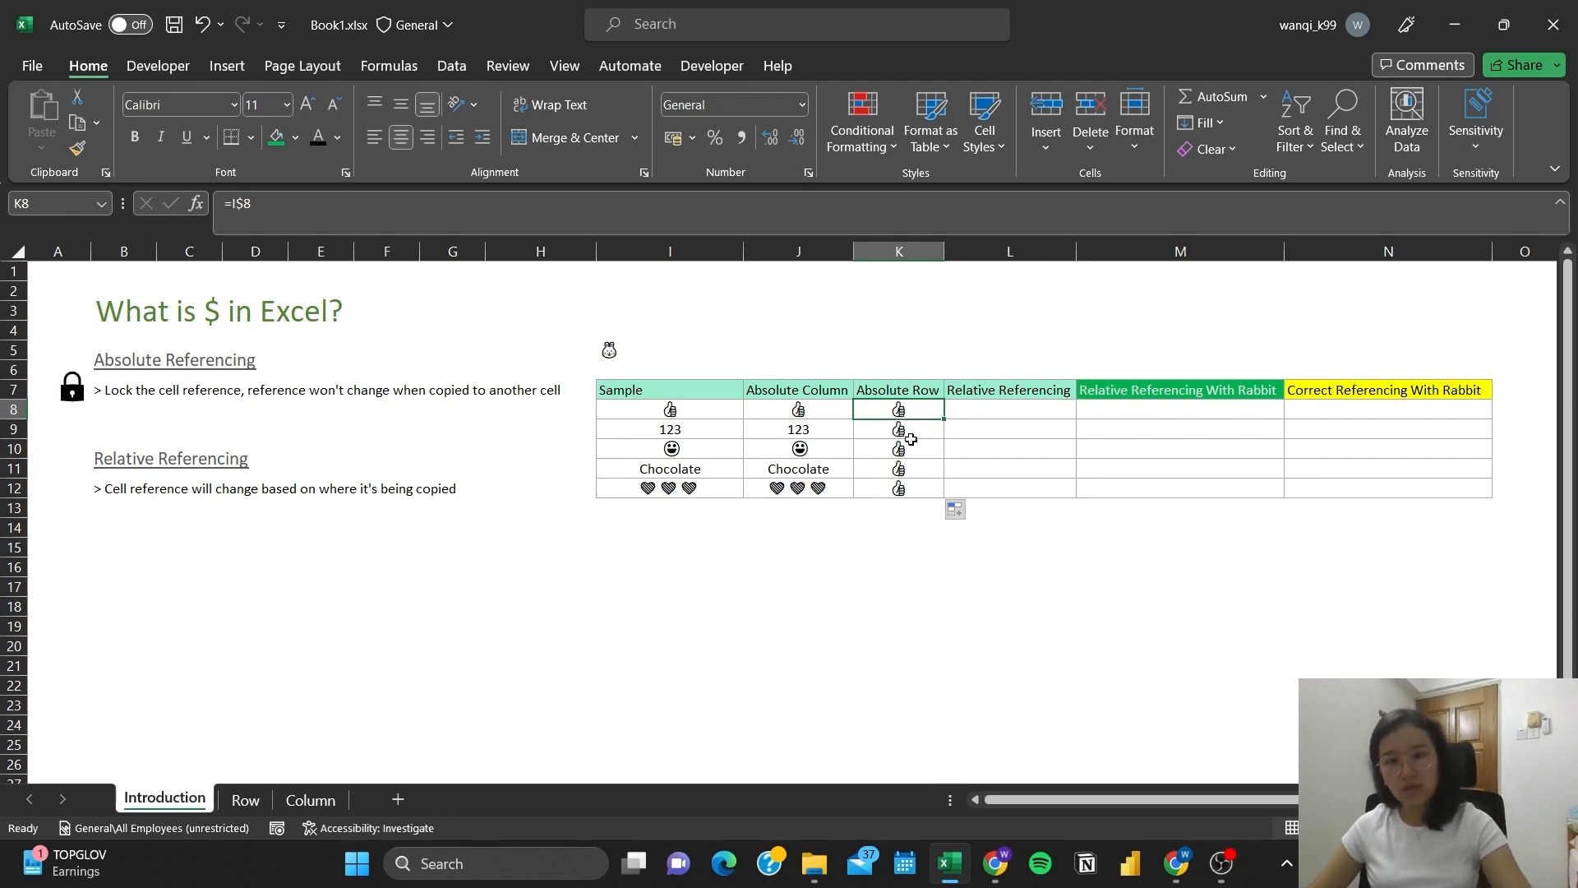
click(911, 437)
click(921, 408)
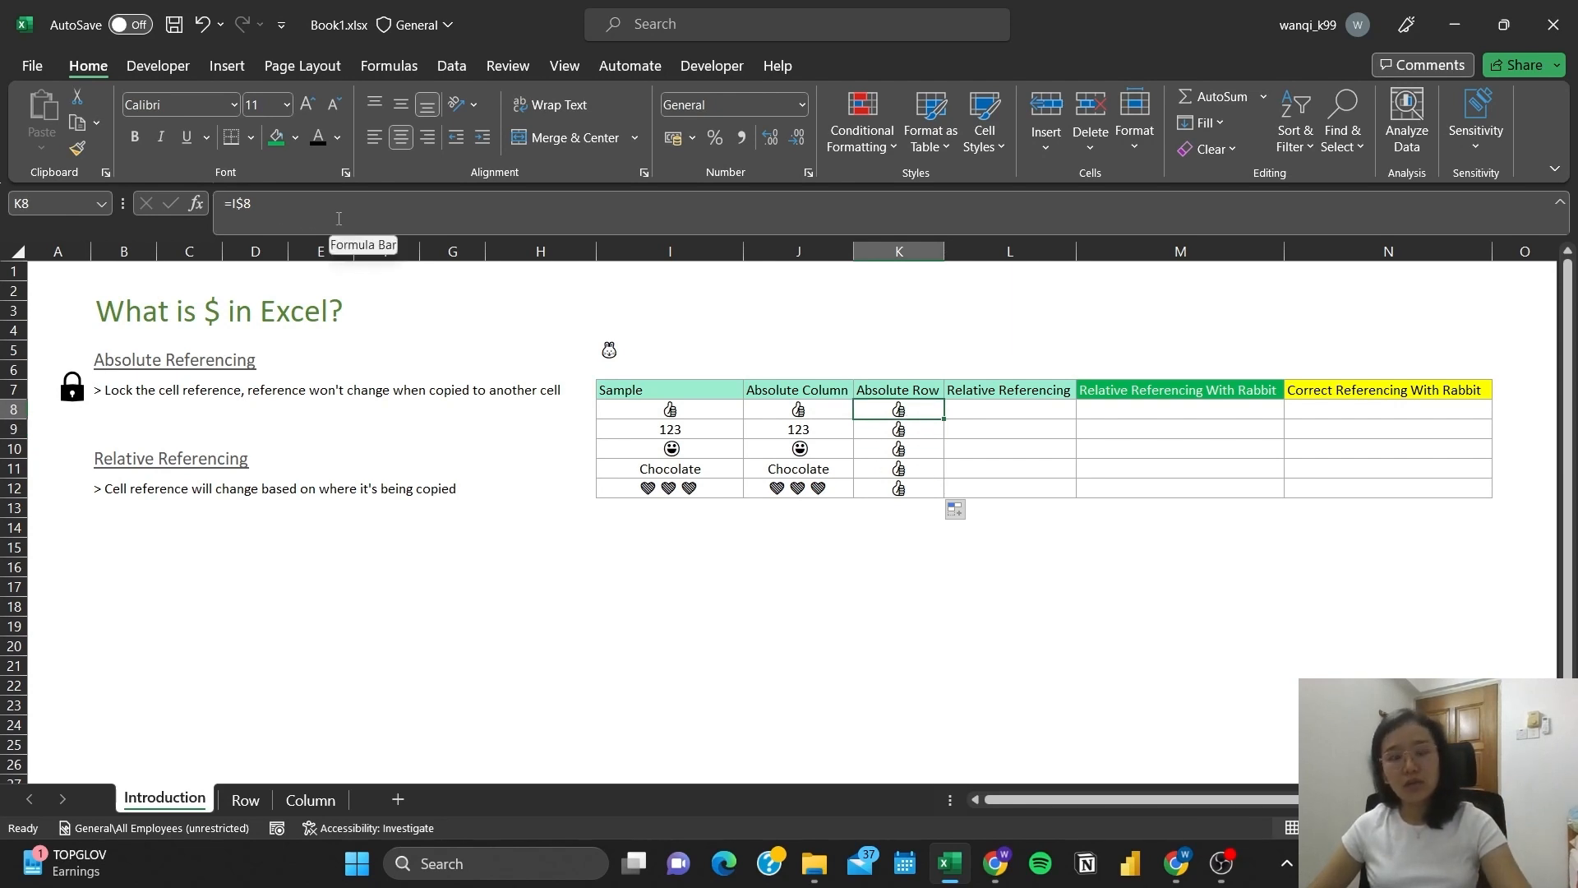
click(933, 433)
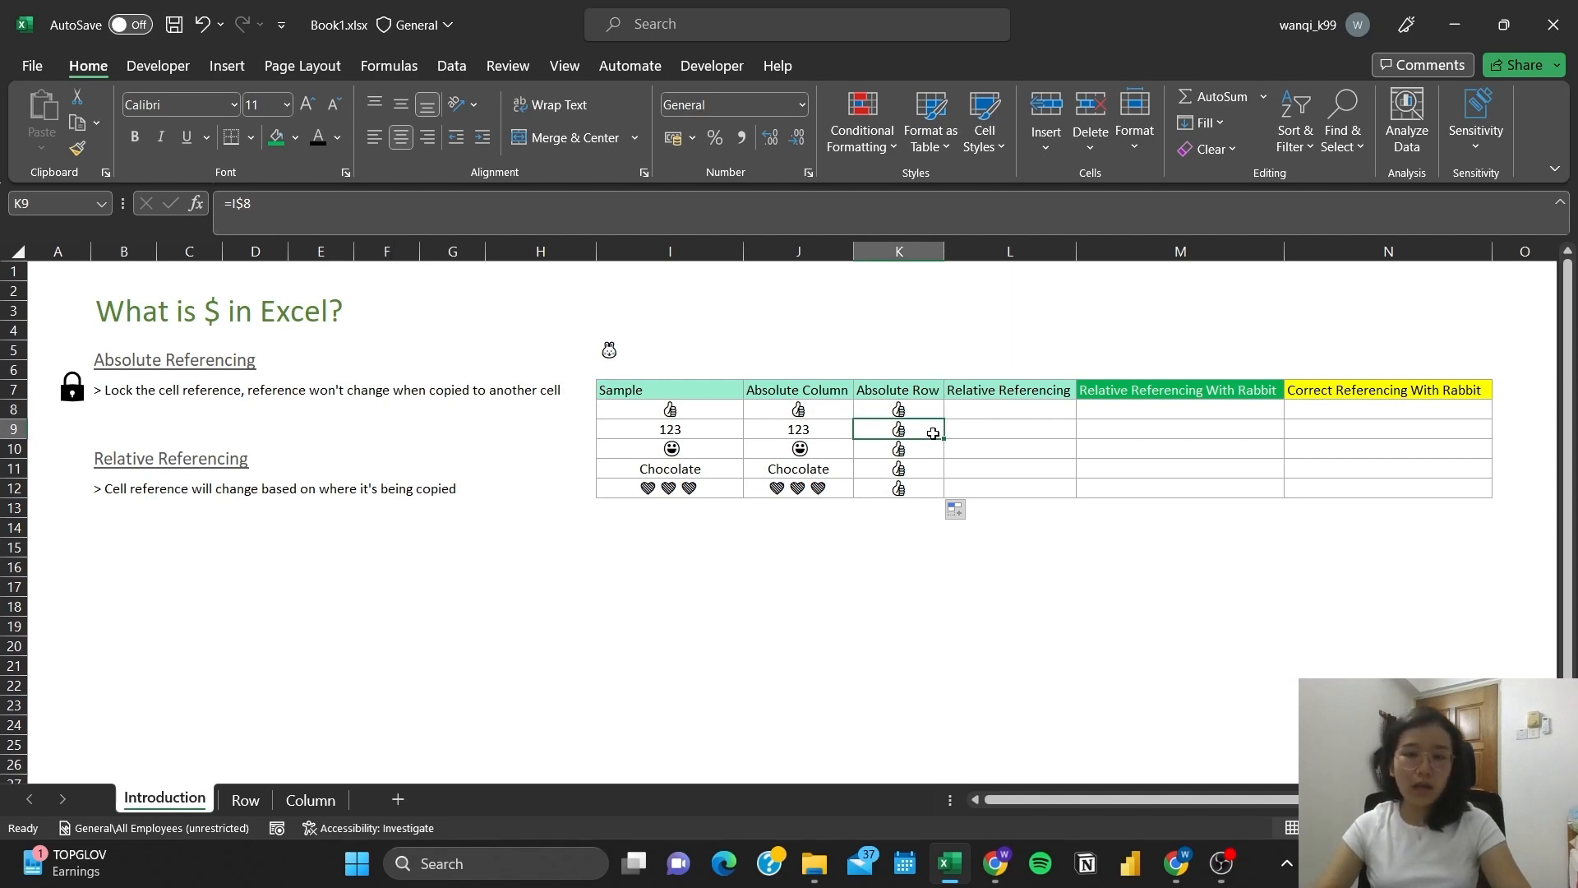
key(Down)
key(Down)
key(Down)
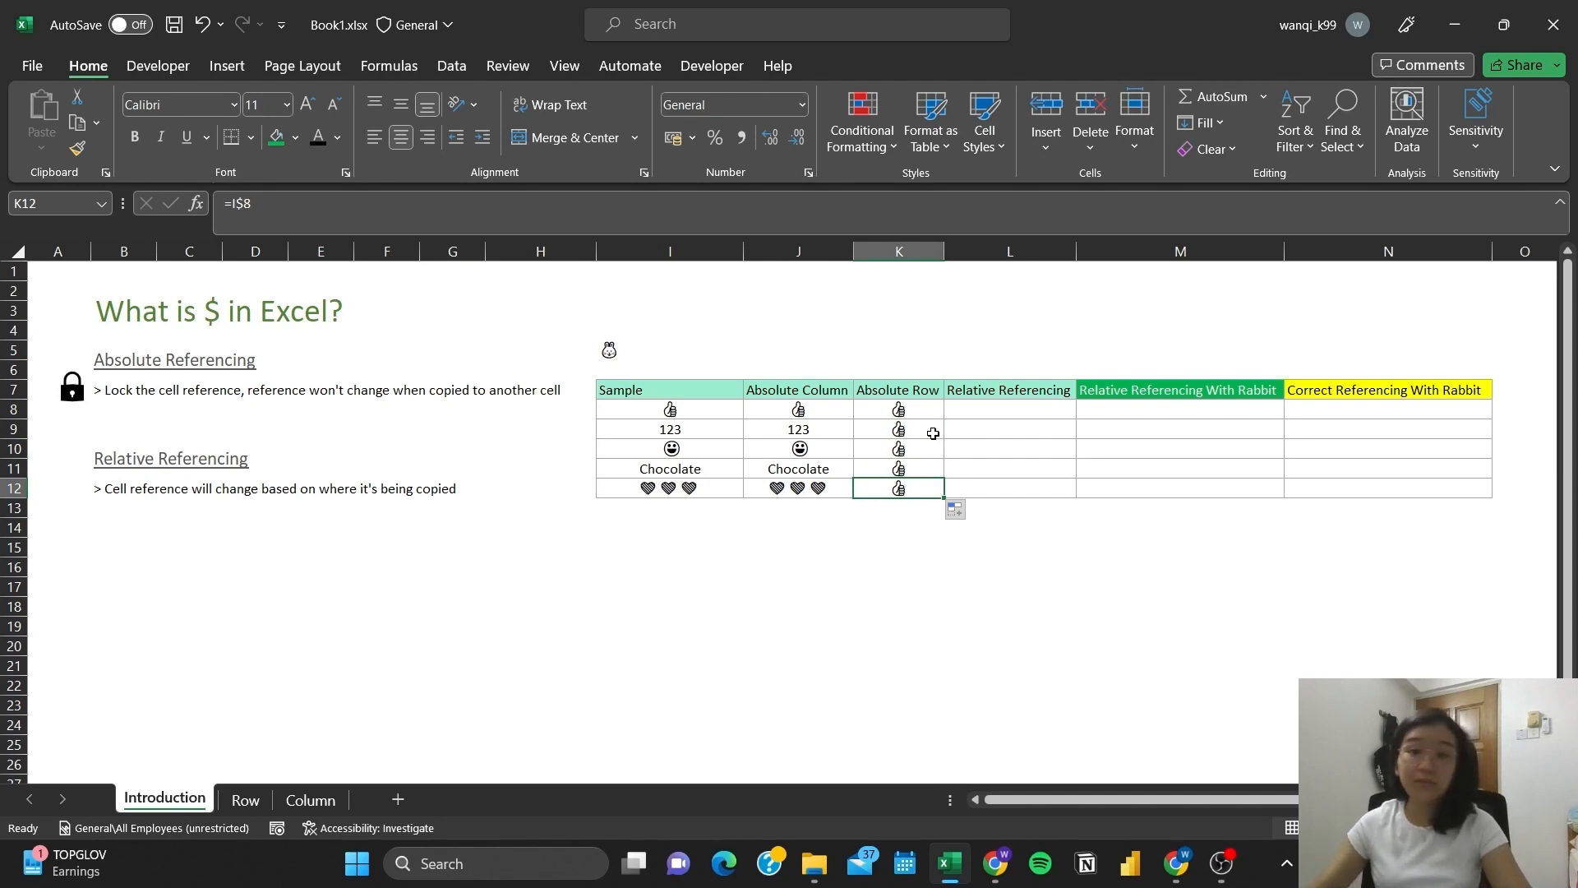
- Enter =I8 in cell L8 under Relative Referencing and fill it down through L12
click(1062, 410)
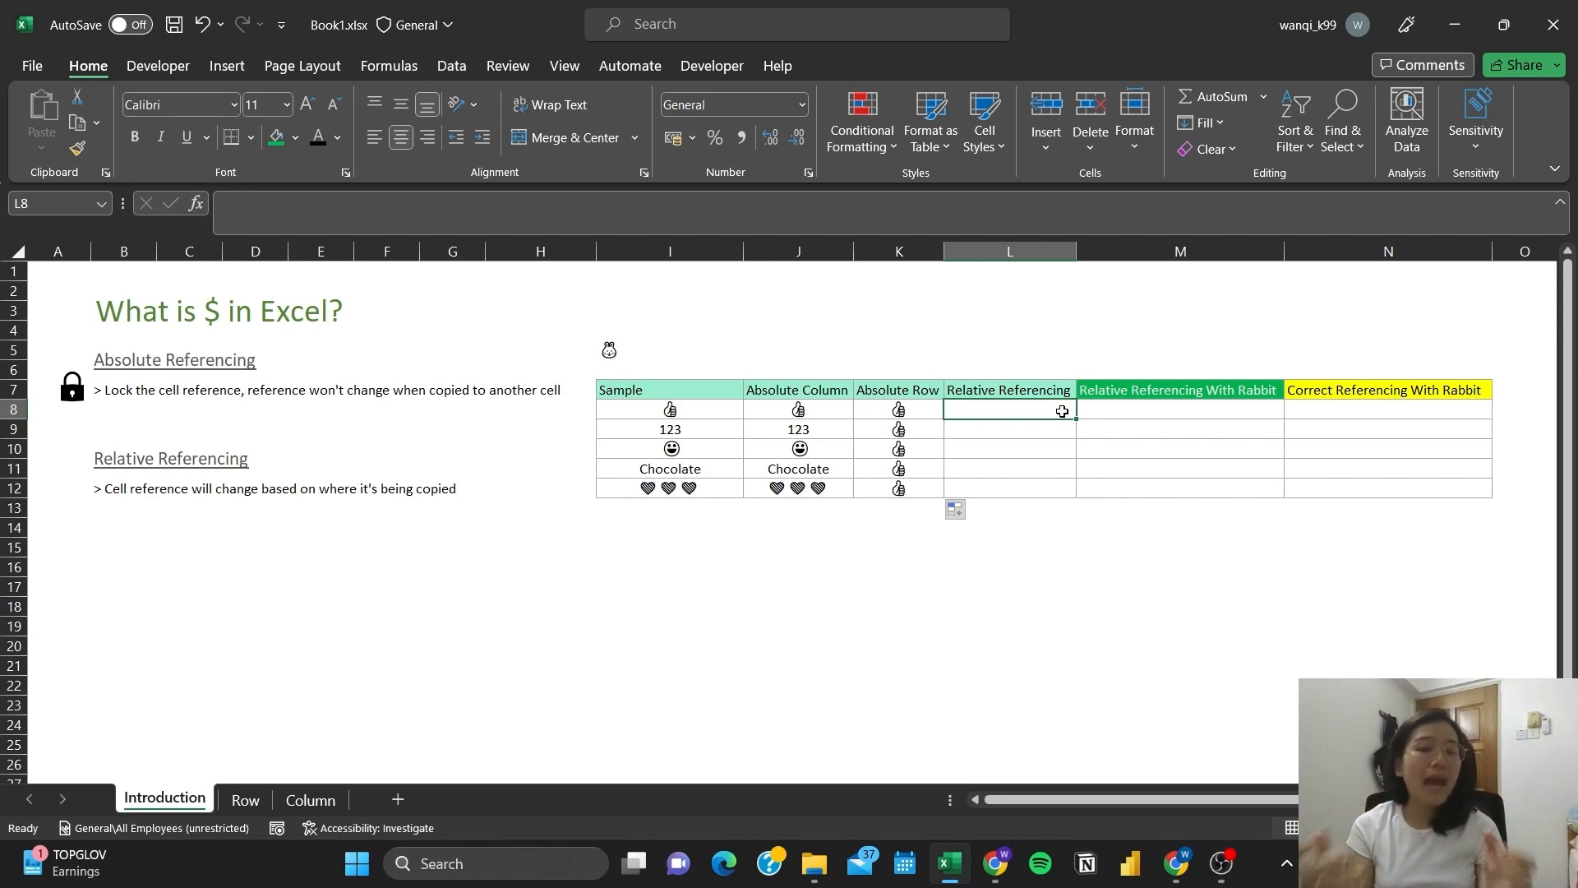
text(=)
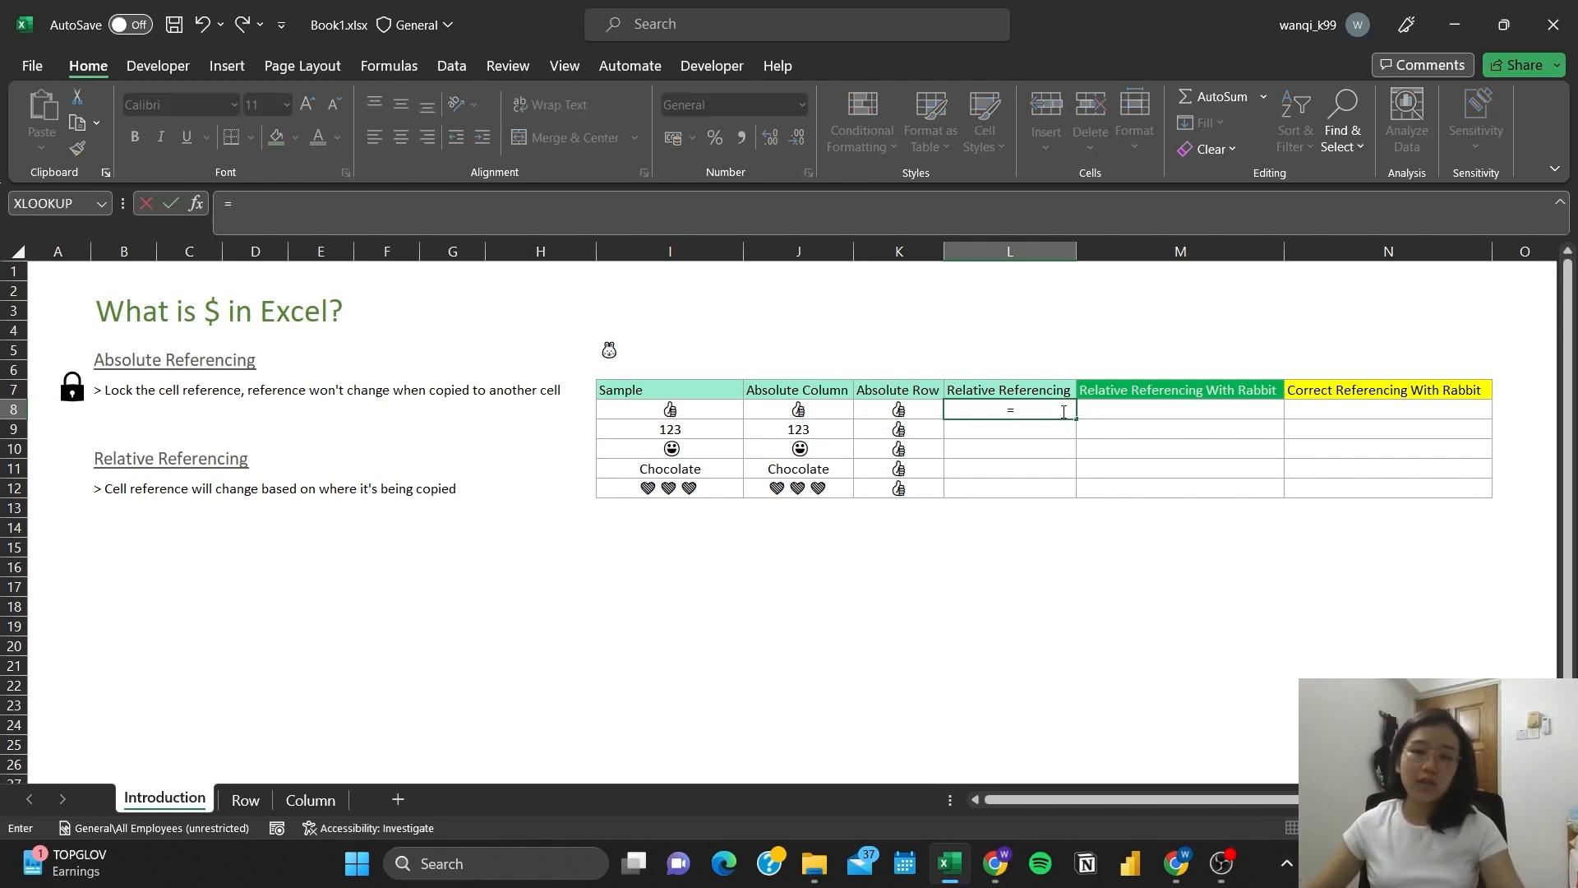
click(667, 409)
key(Return)
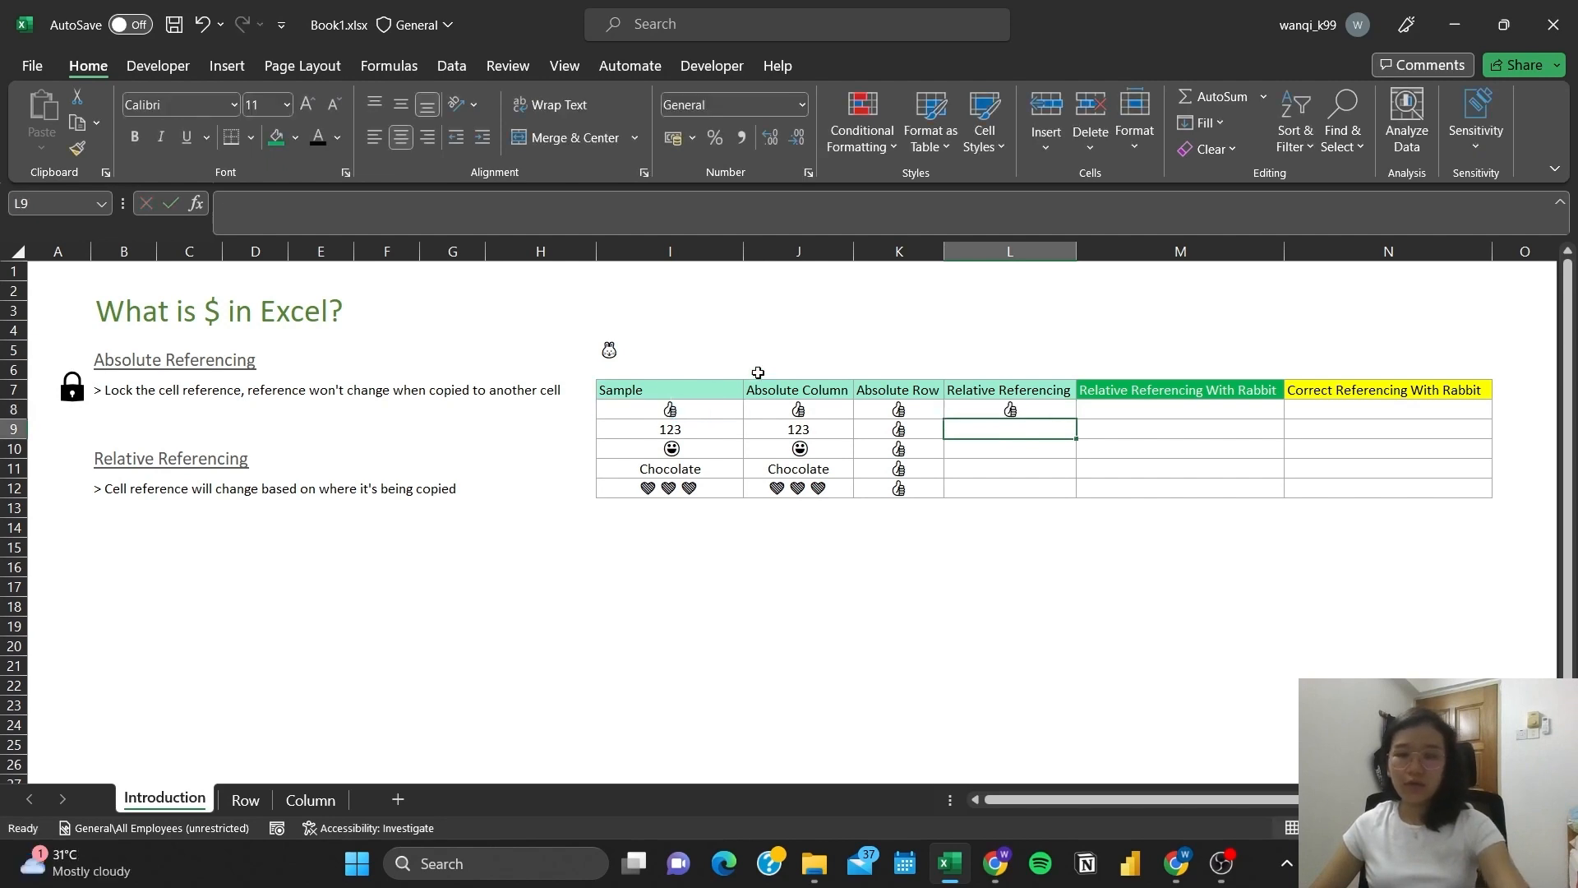
click(1068, 411)
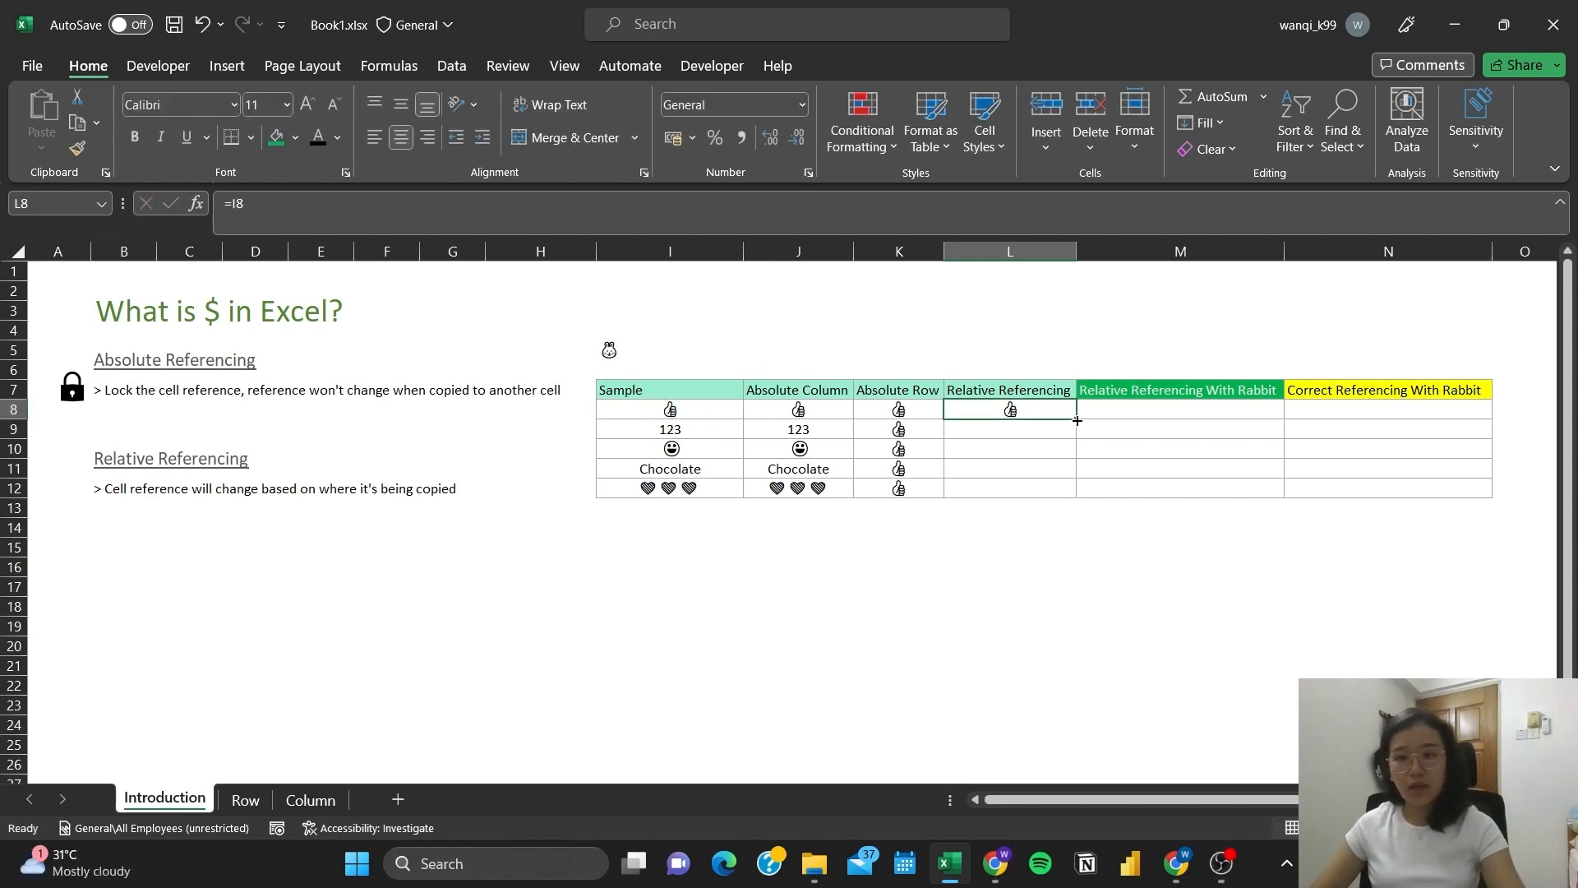
drag(1076, 419, 1073, 497)
click(1009, 567)
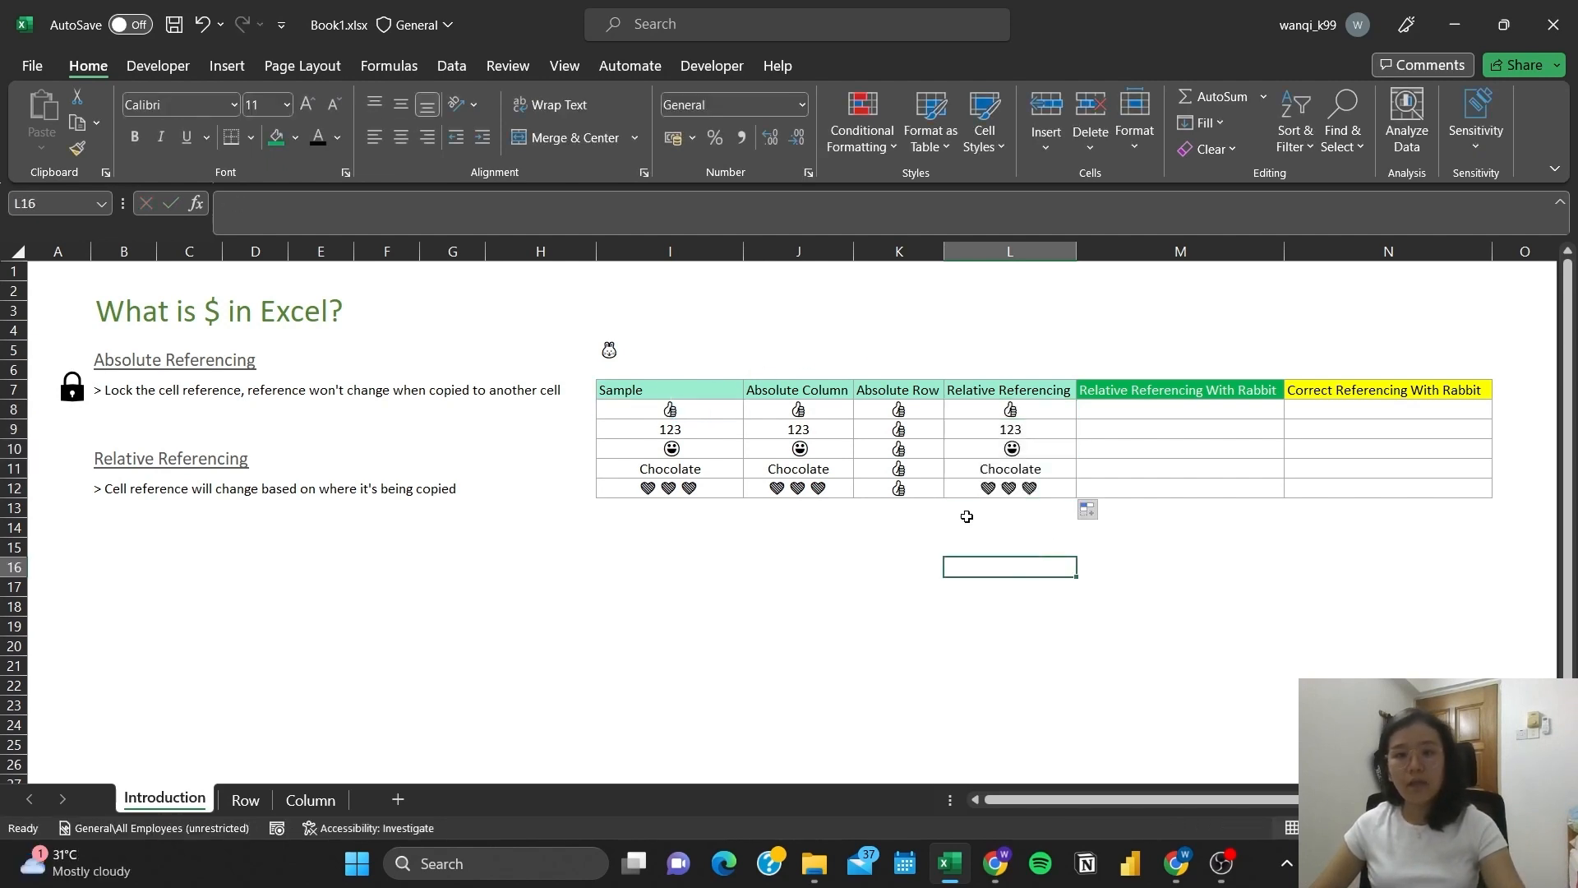
click(796, 393)
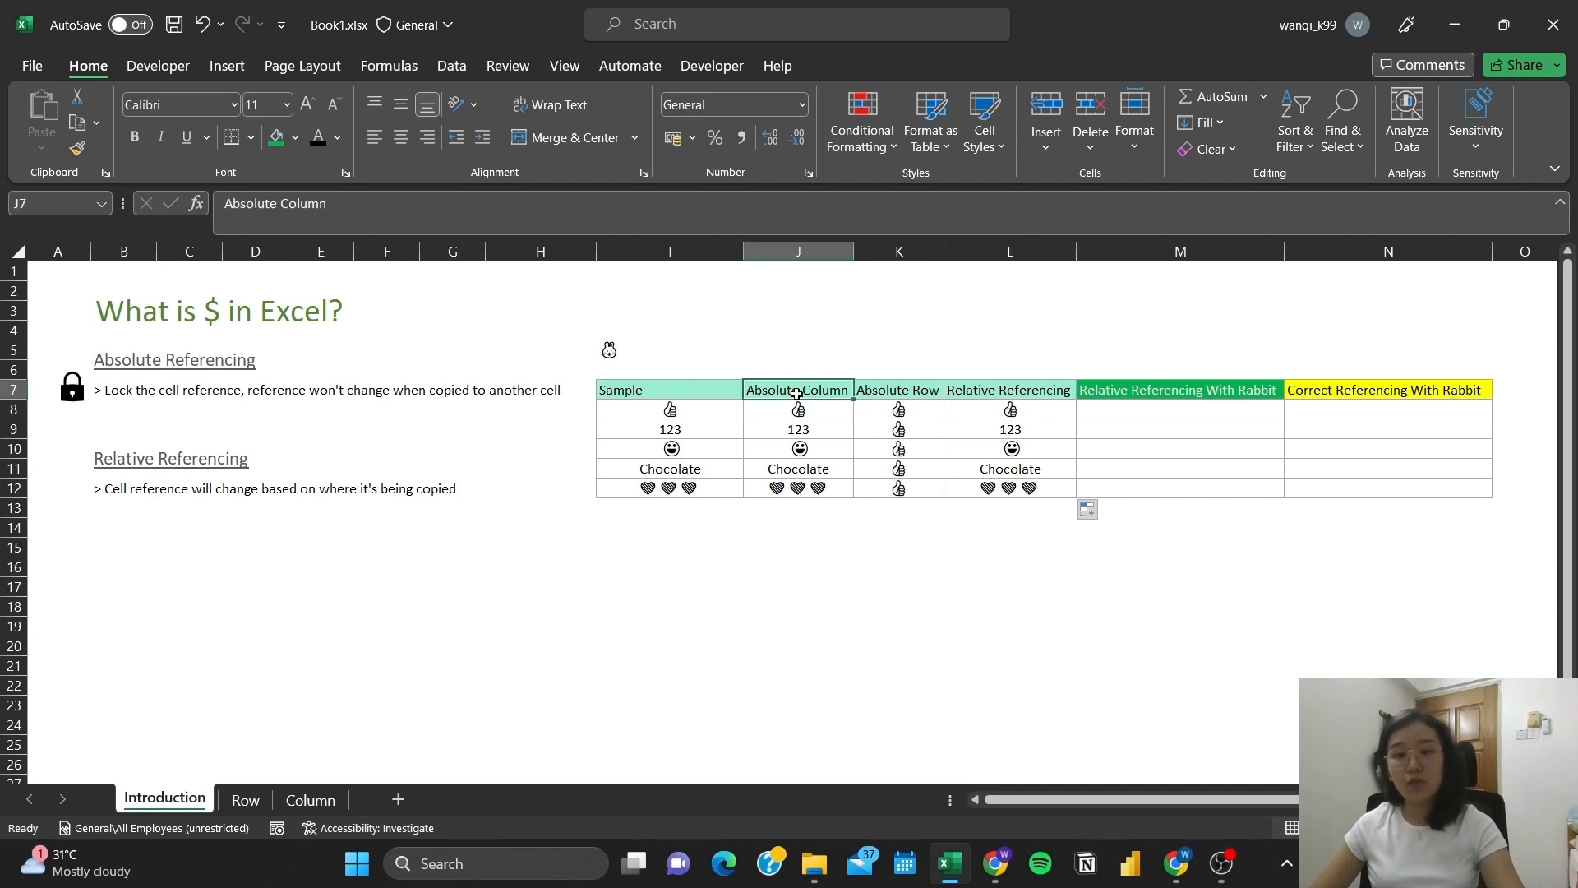
click(1023, 397)
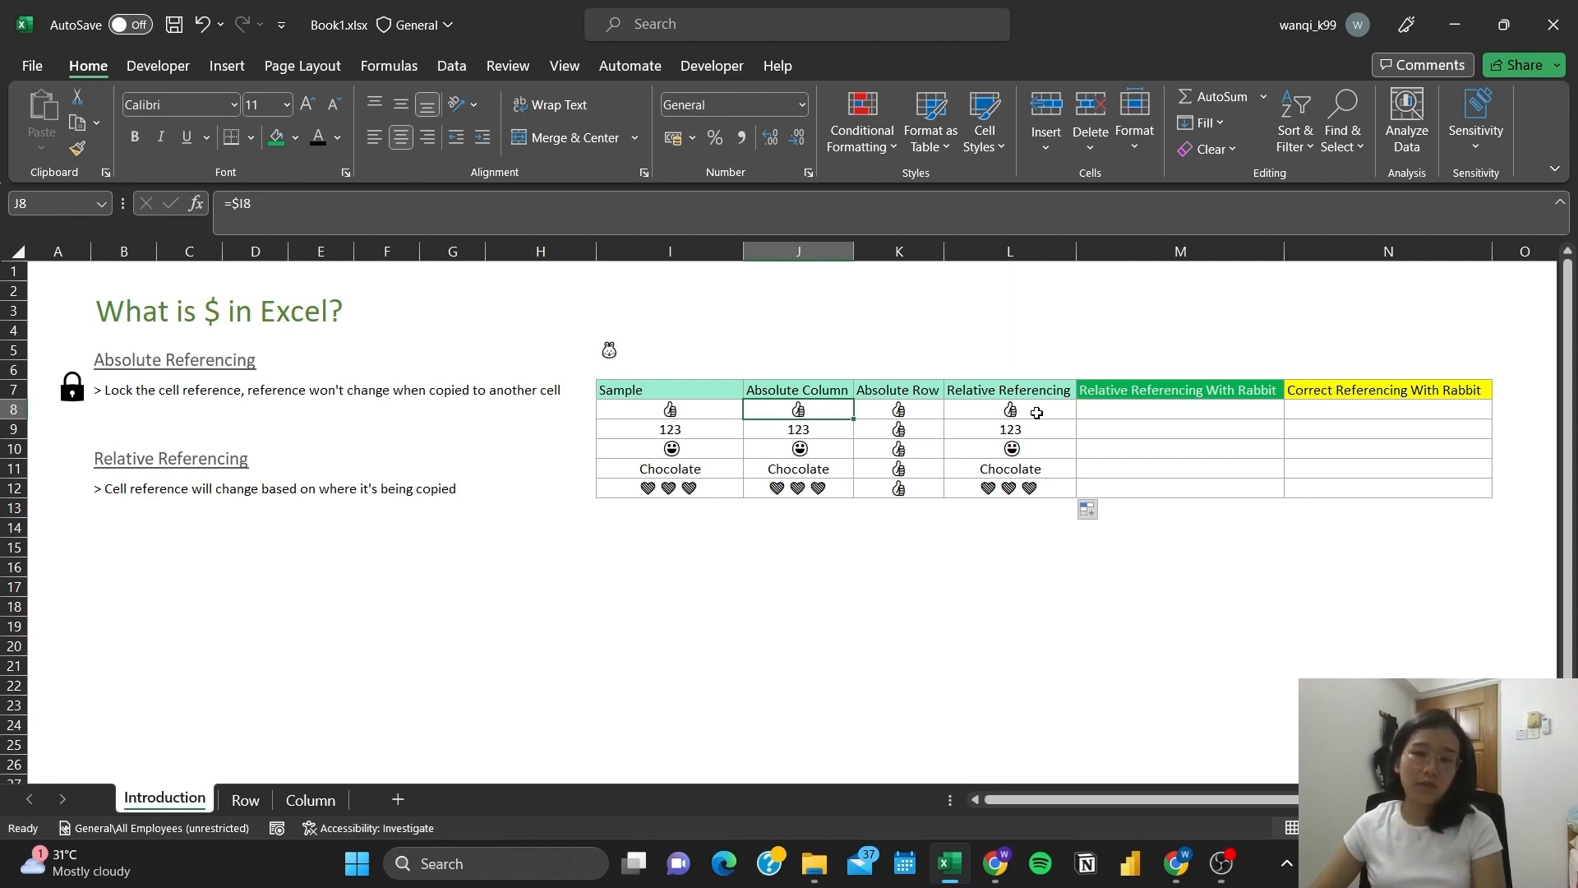
- Enter =I5&" "&I8 in cell M8 under Relative Referencing With Rabbit, joining the rabbit and the sample with a space
click(1189, 409)
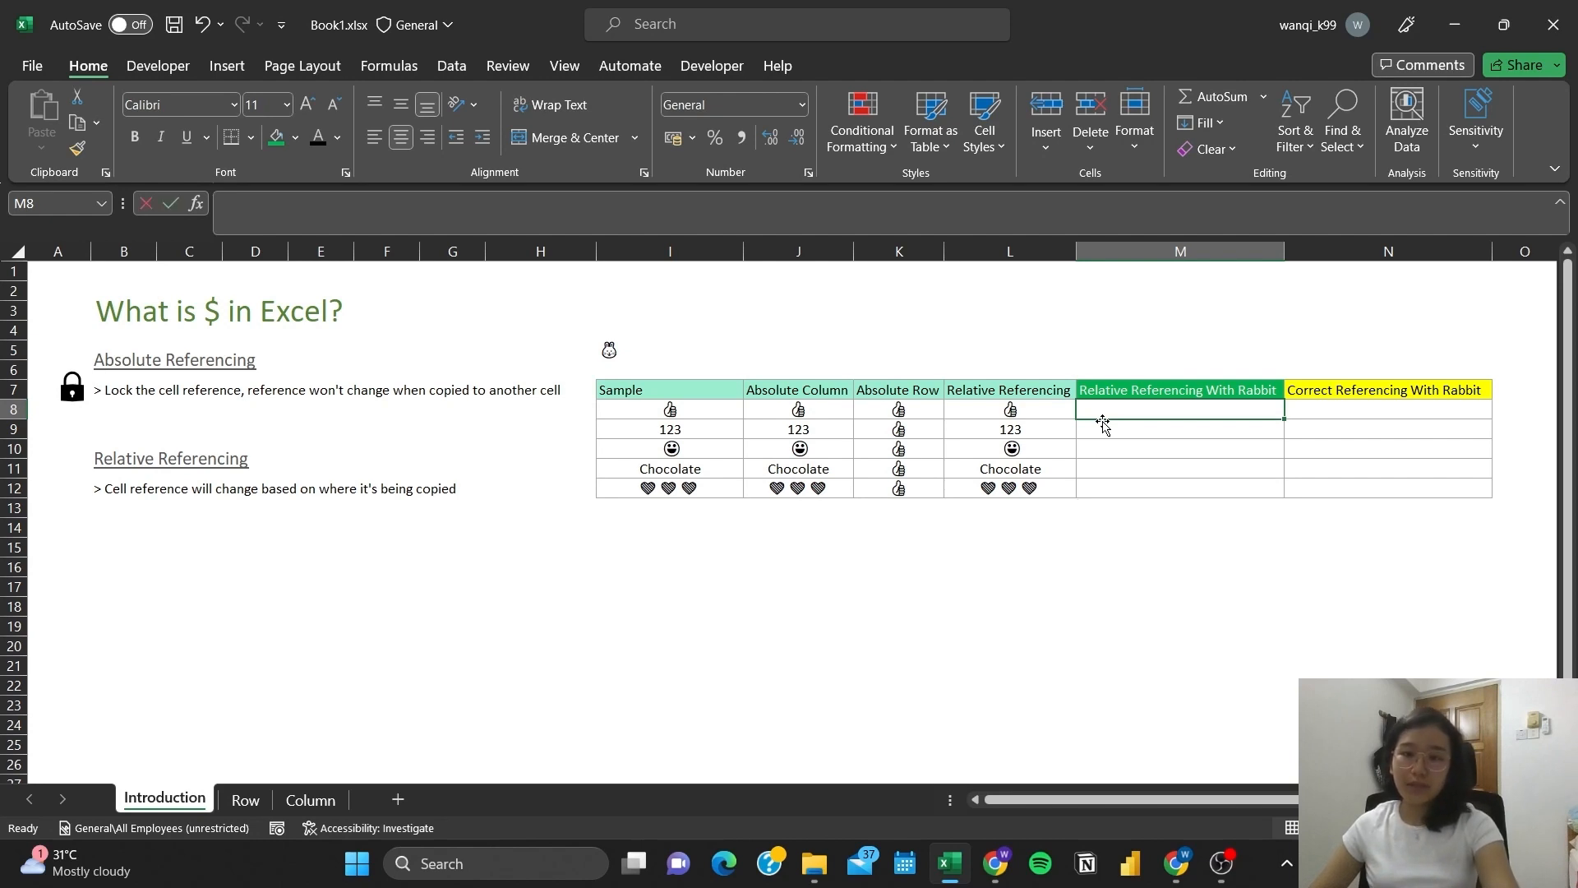
text(=)
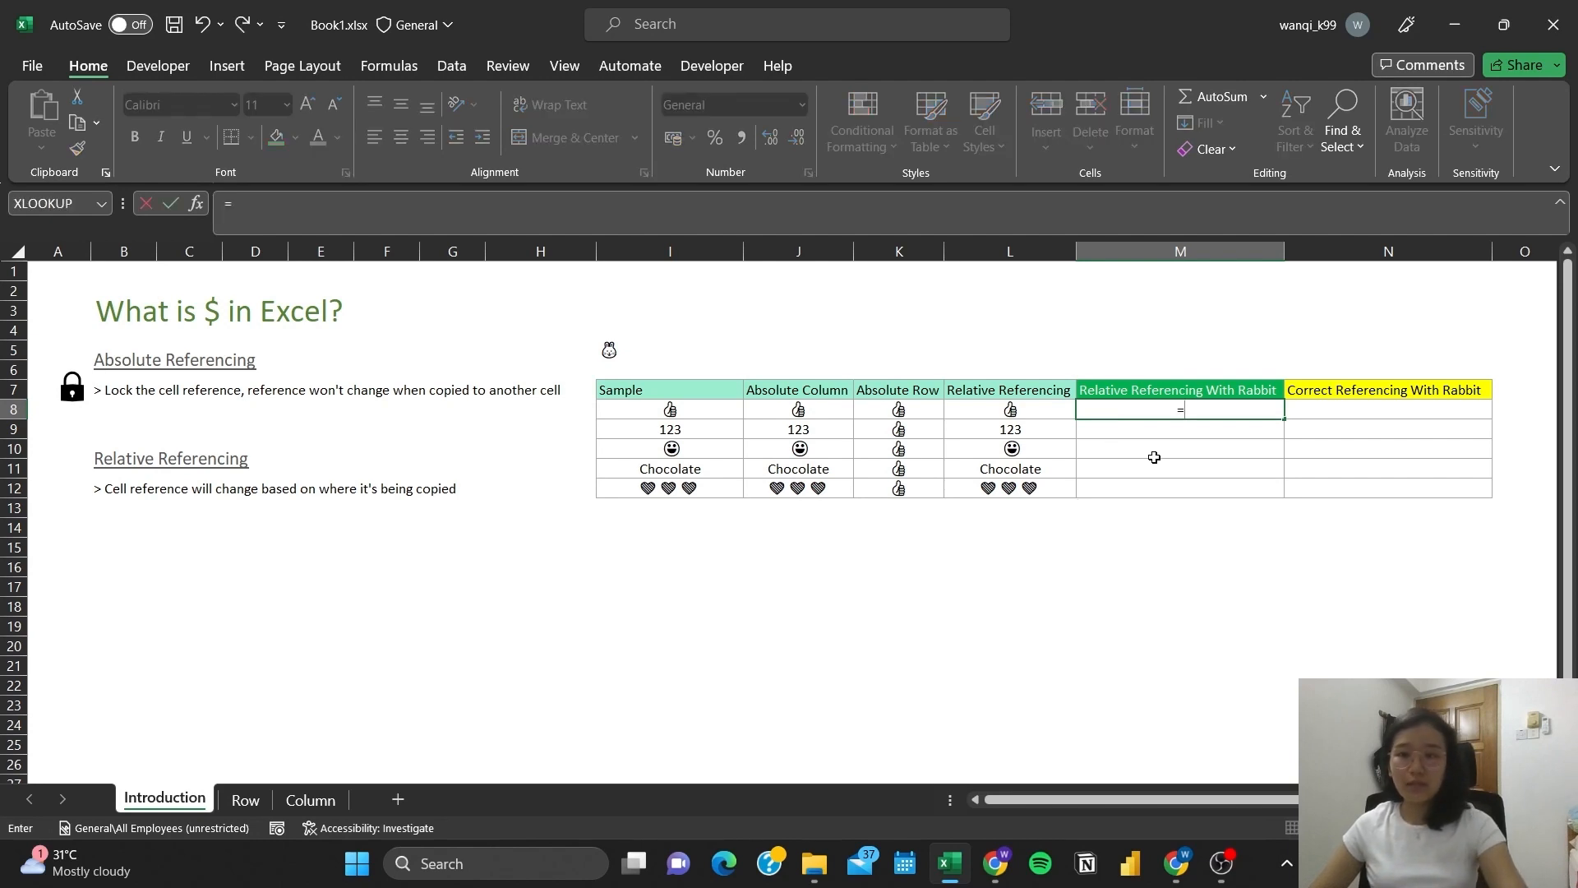
click(676, 353)
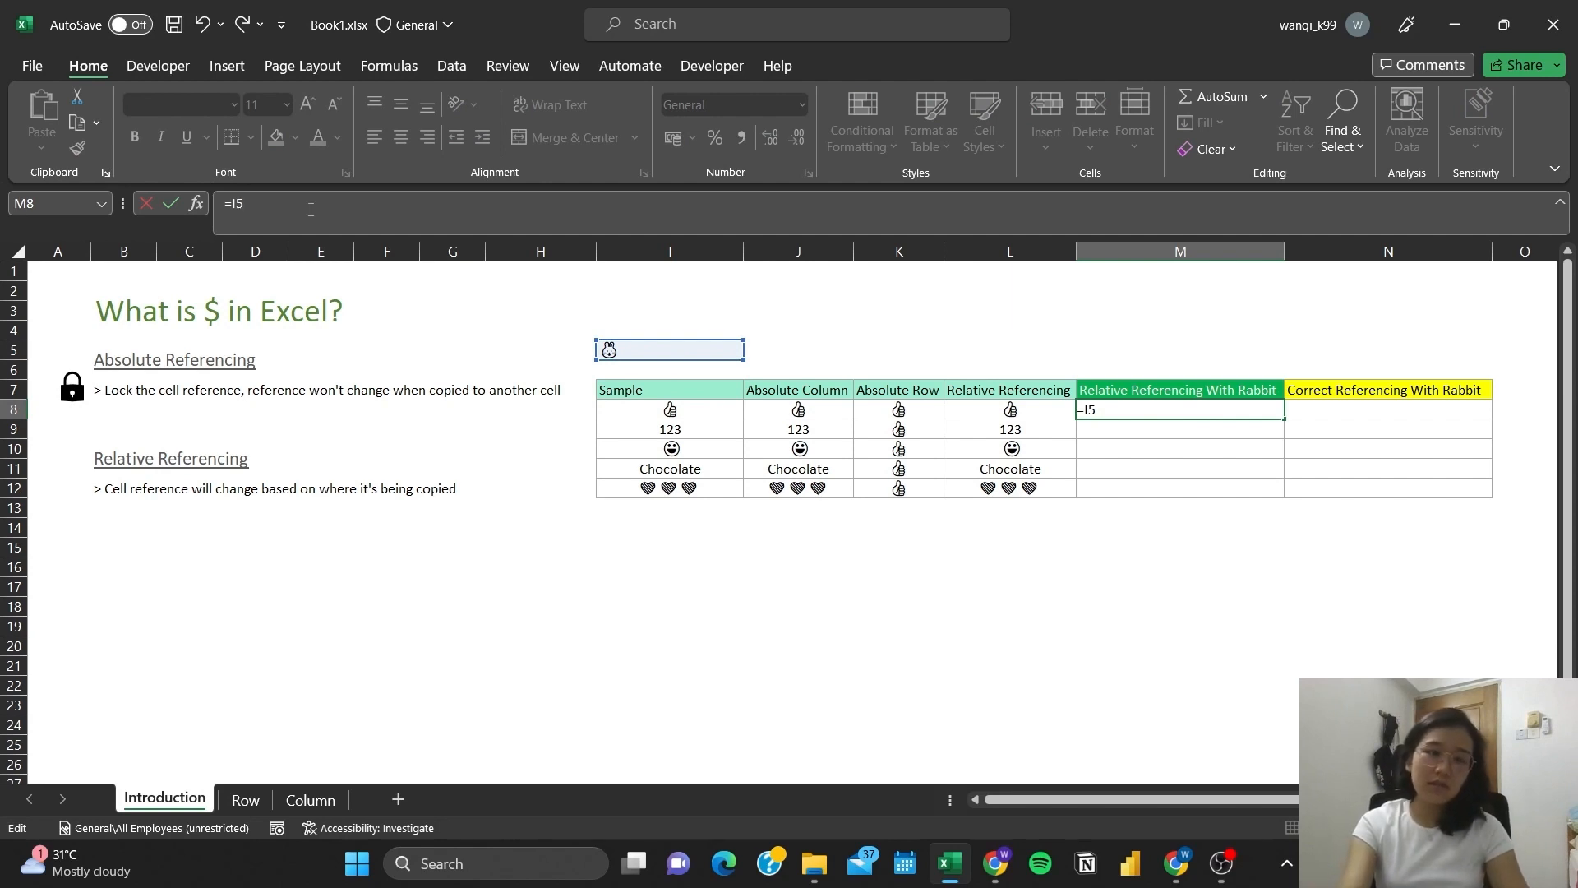
text(&" "&)
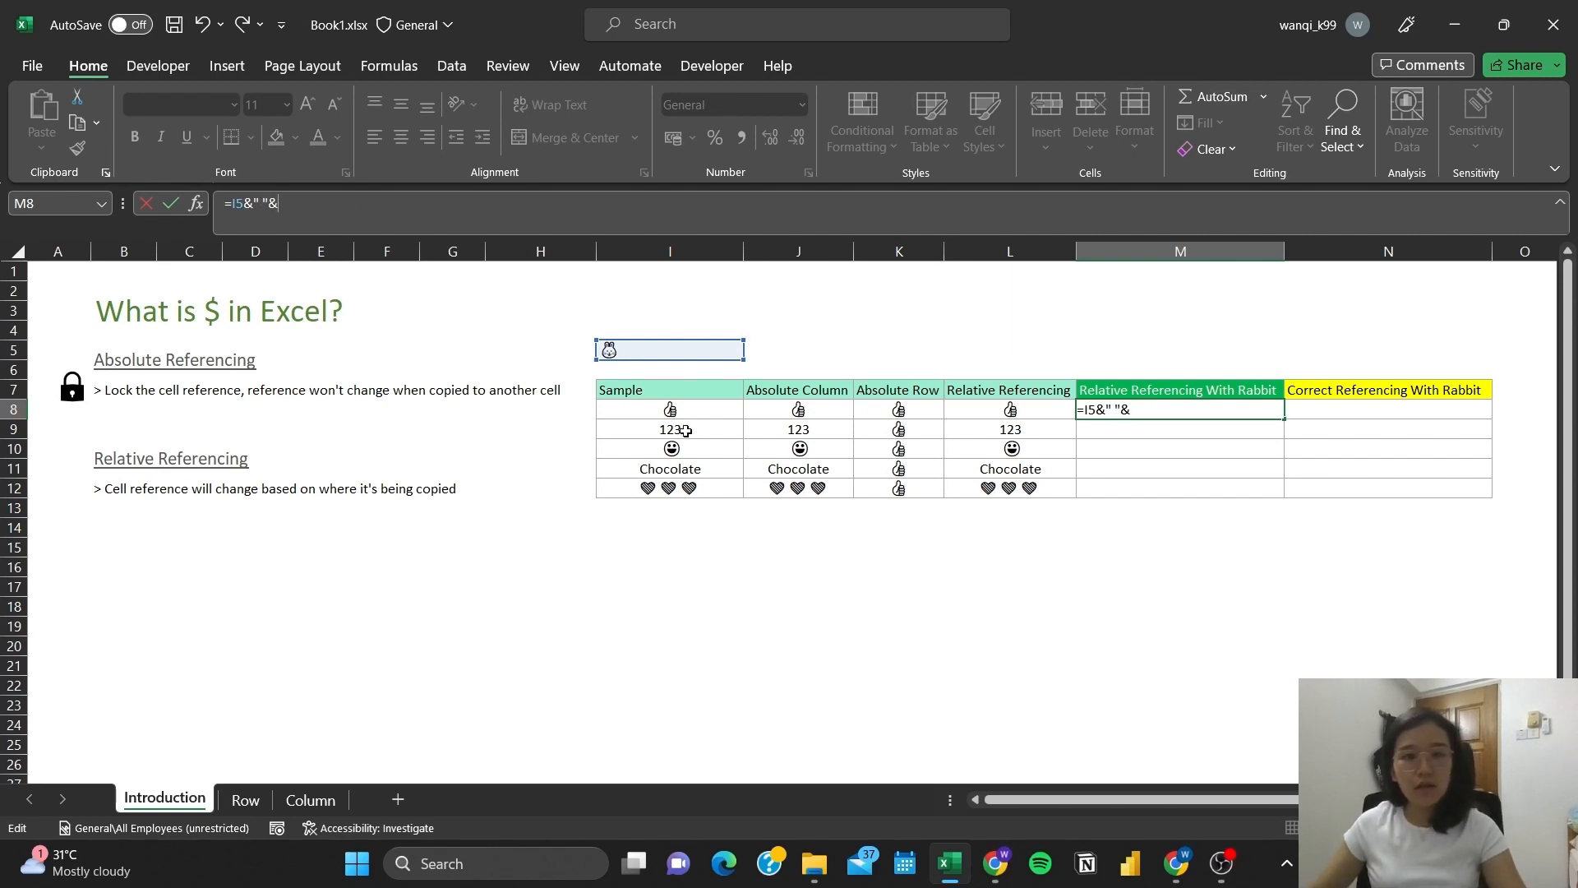
click(710, 415)
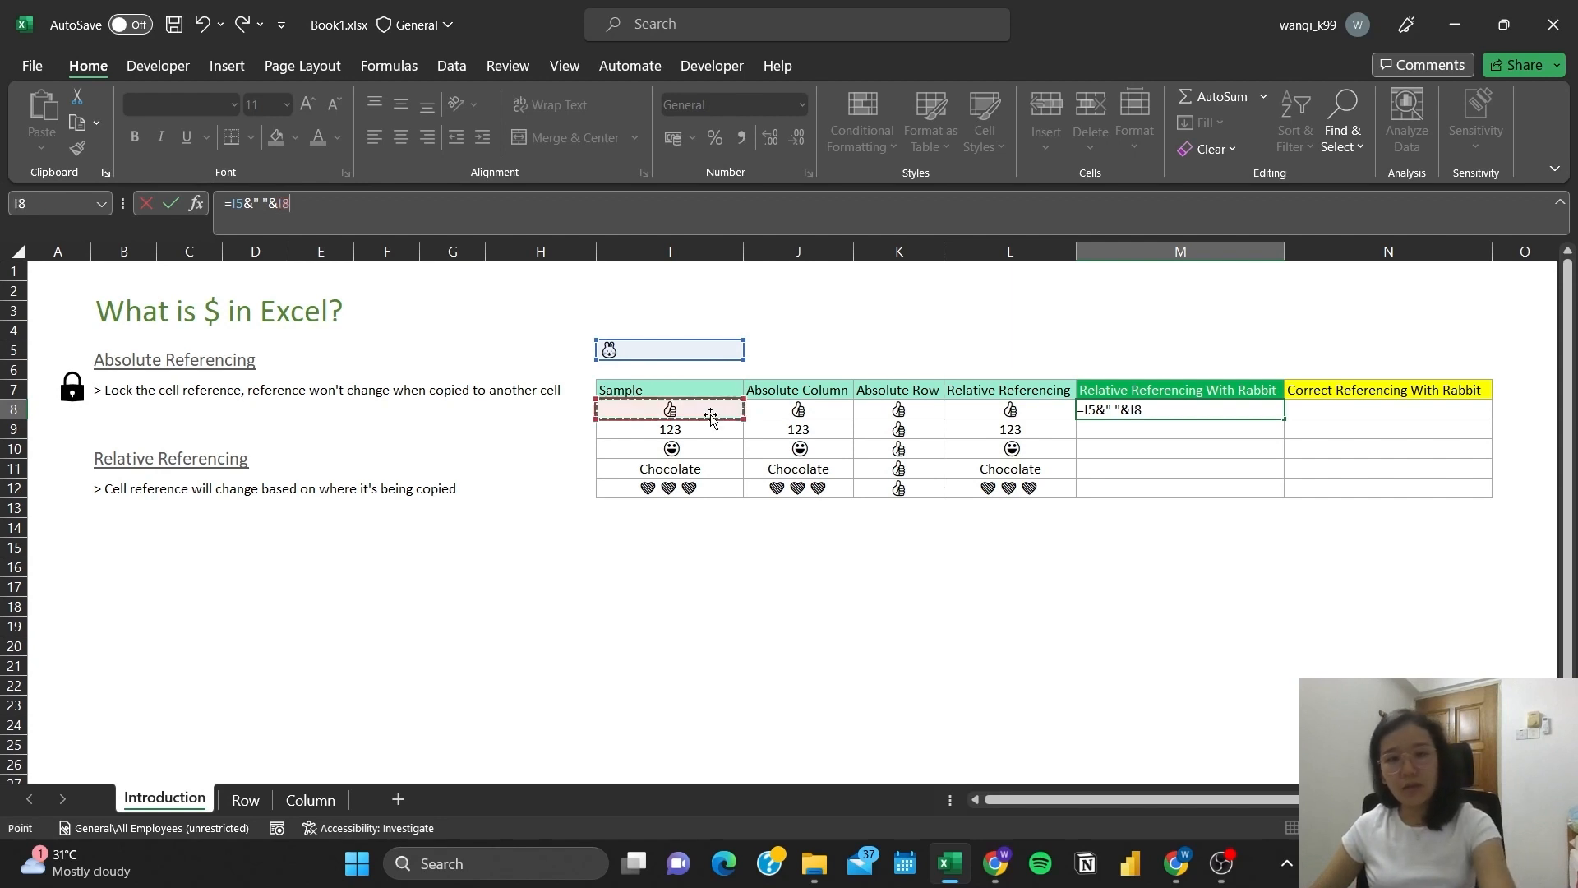
key(Return)
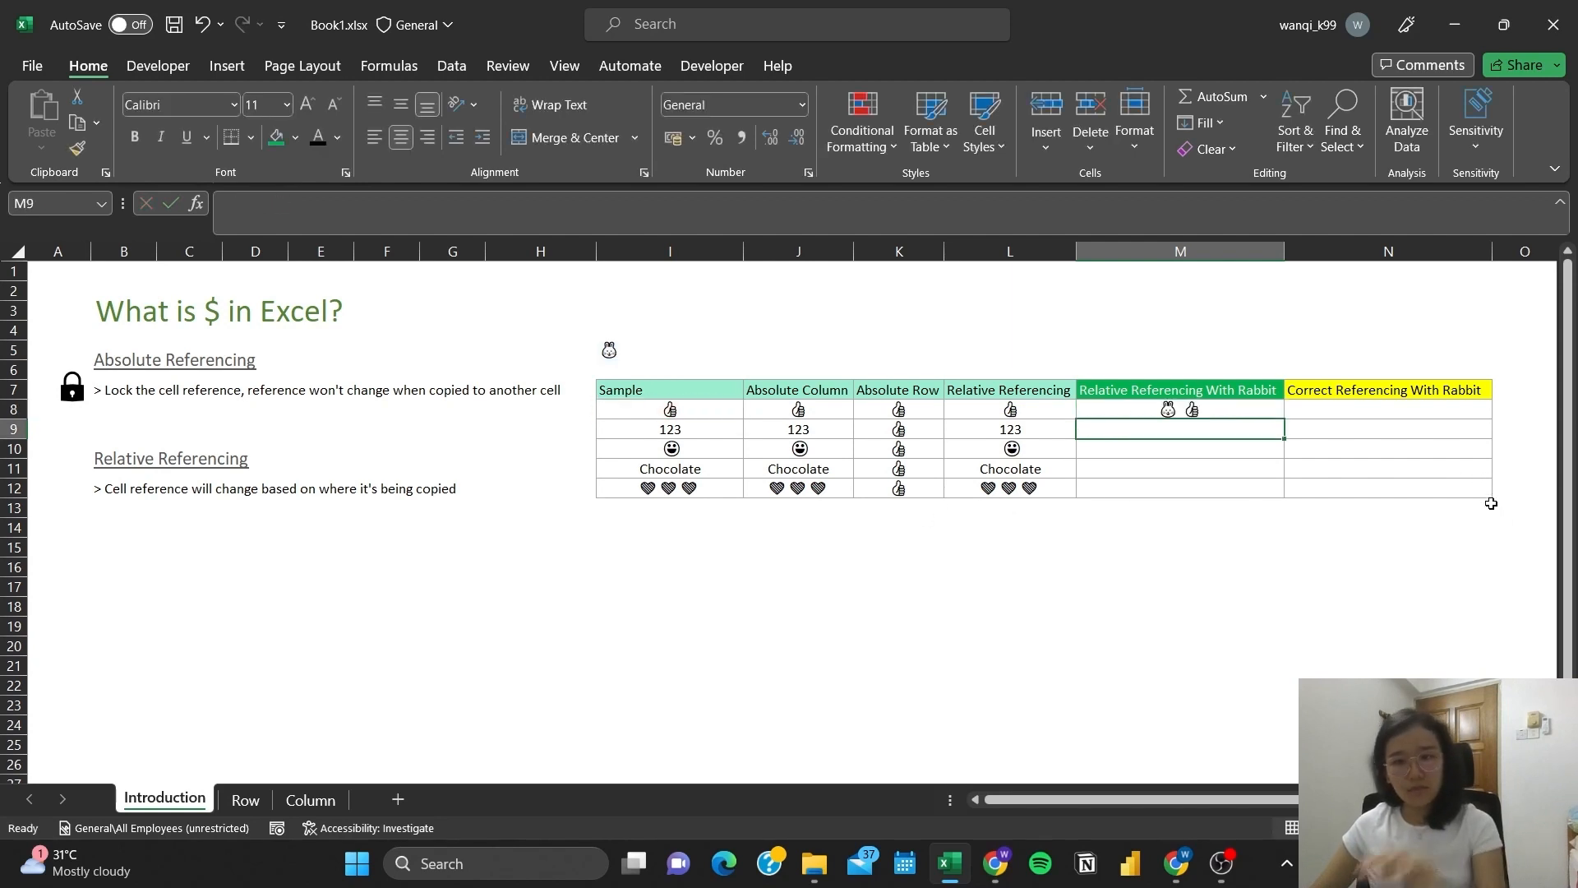
- Fill the M8 formula down through M12
click(1193, 415)
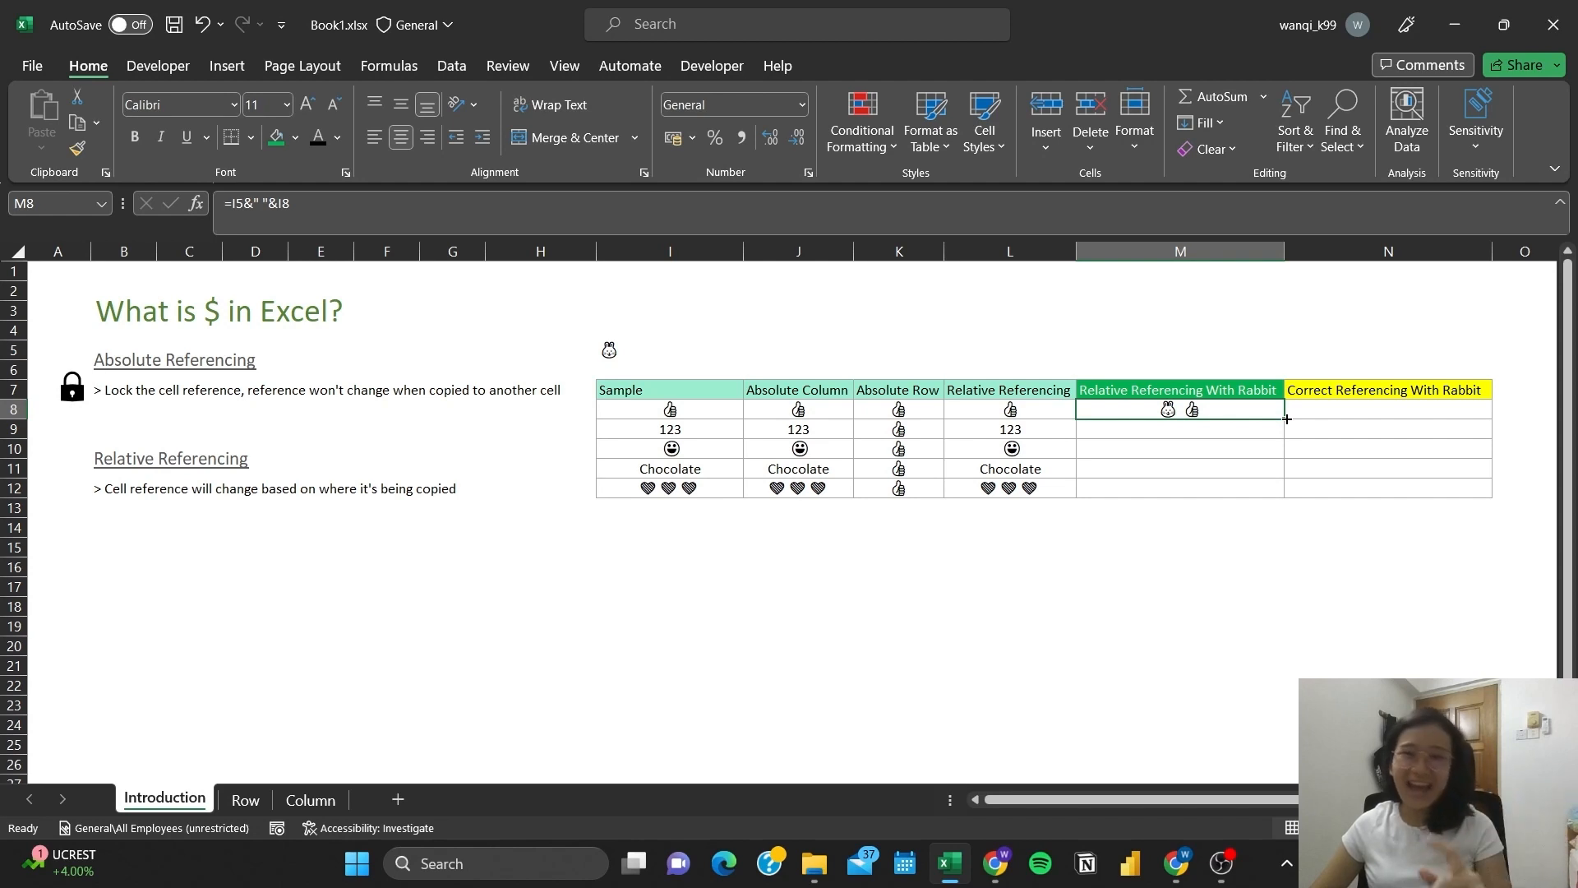
drag(1286, 418, 1288, 454)
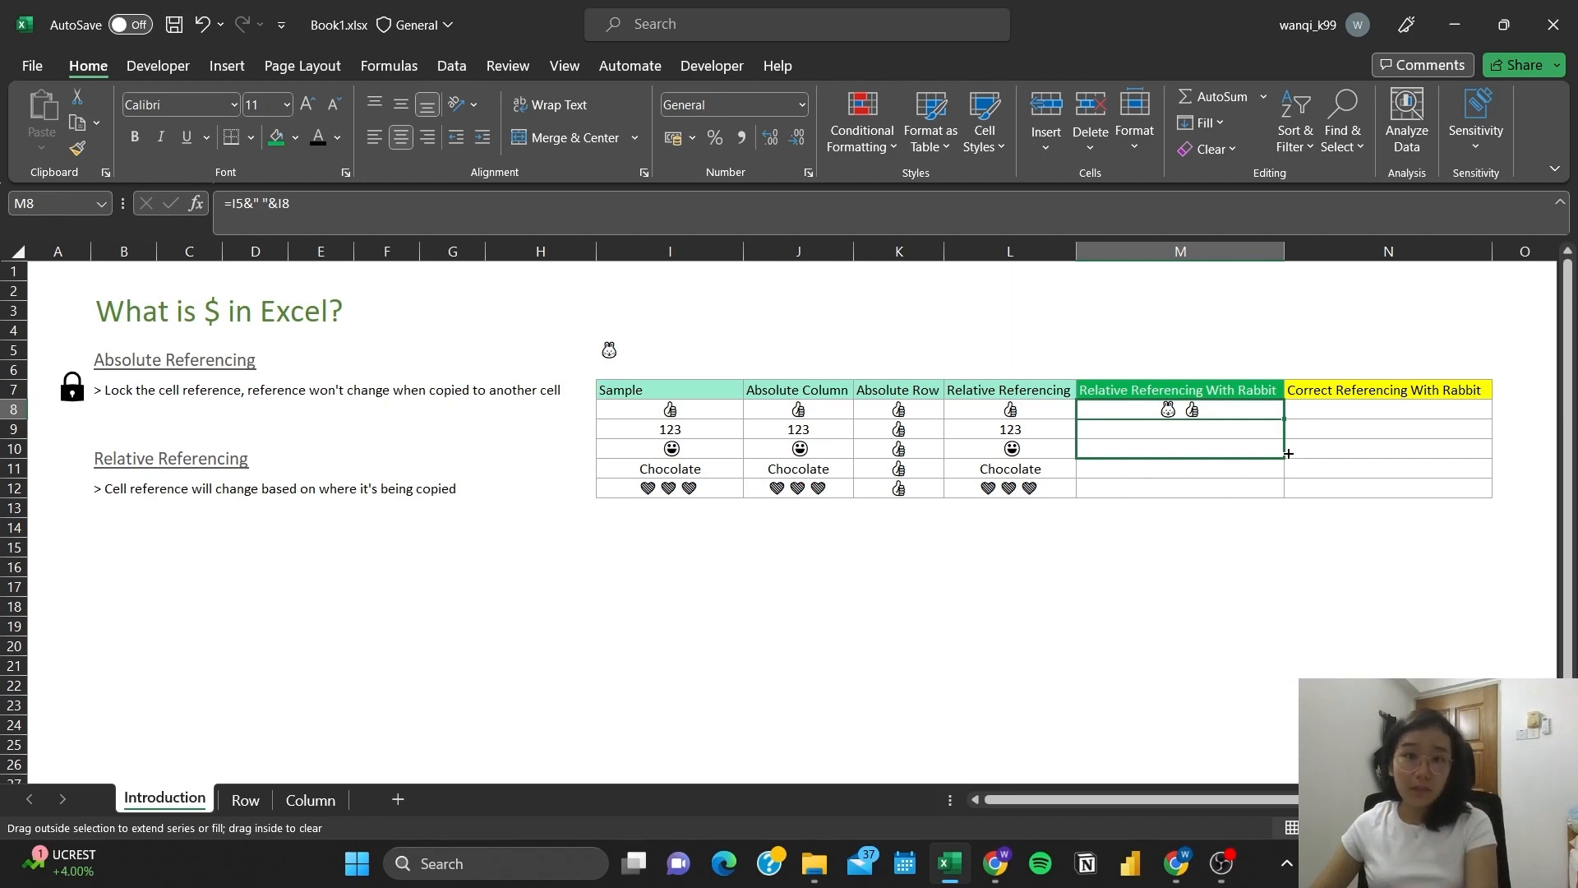
drag(1288, 453, 1287, 495)
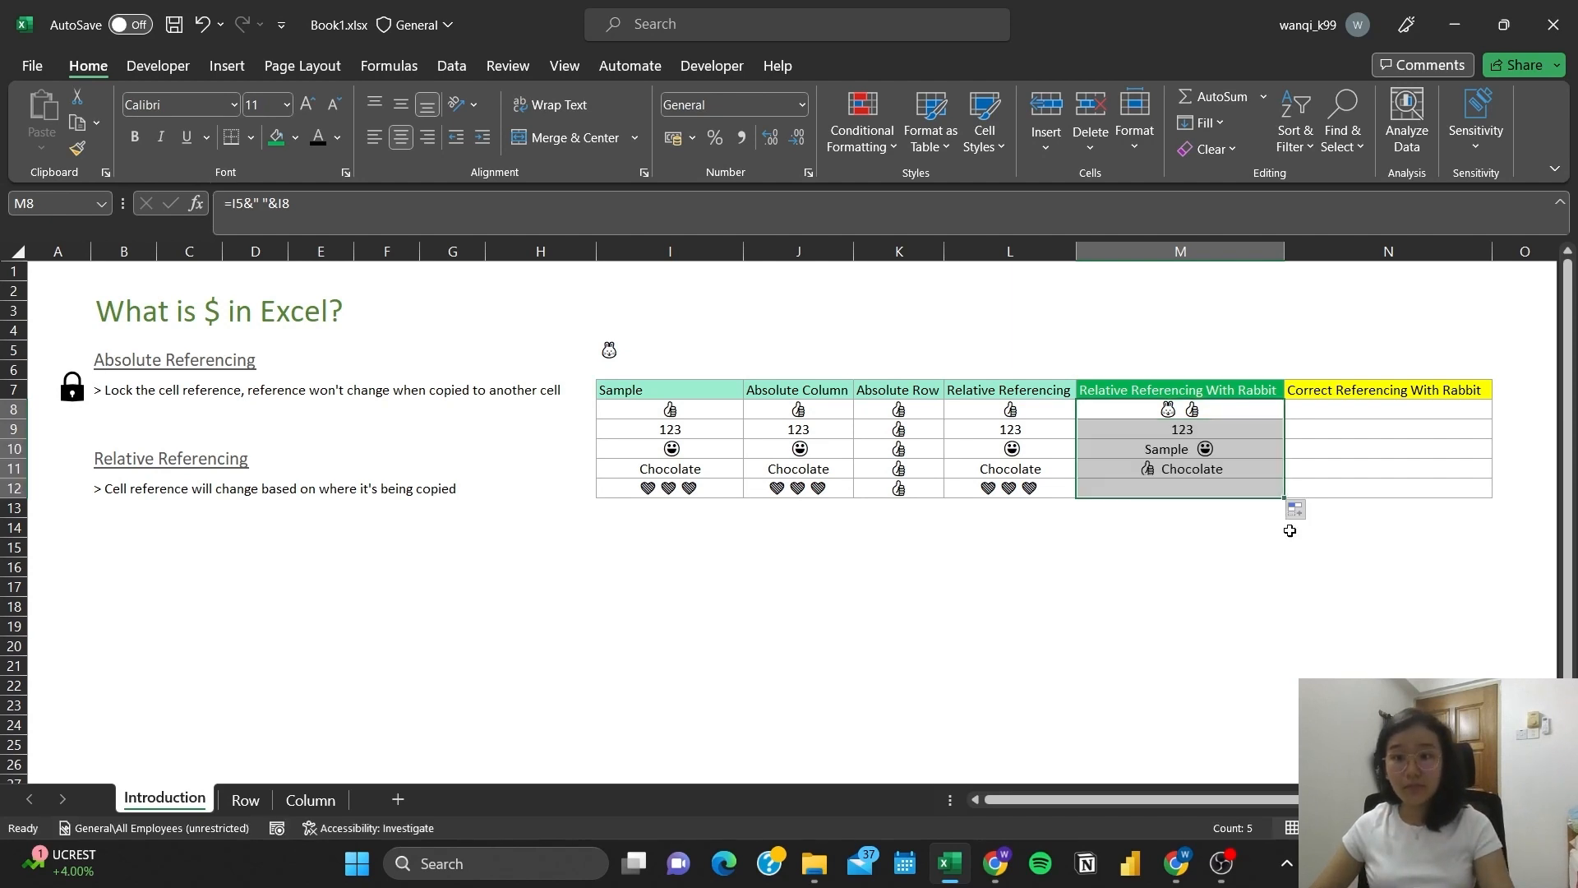
click(1211, 532)
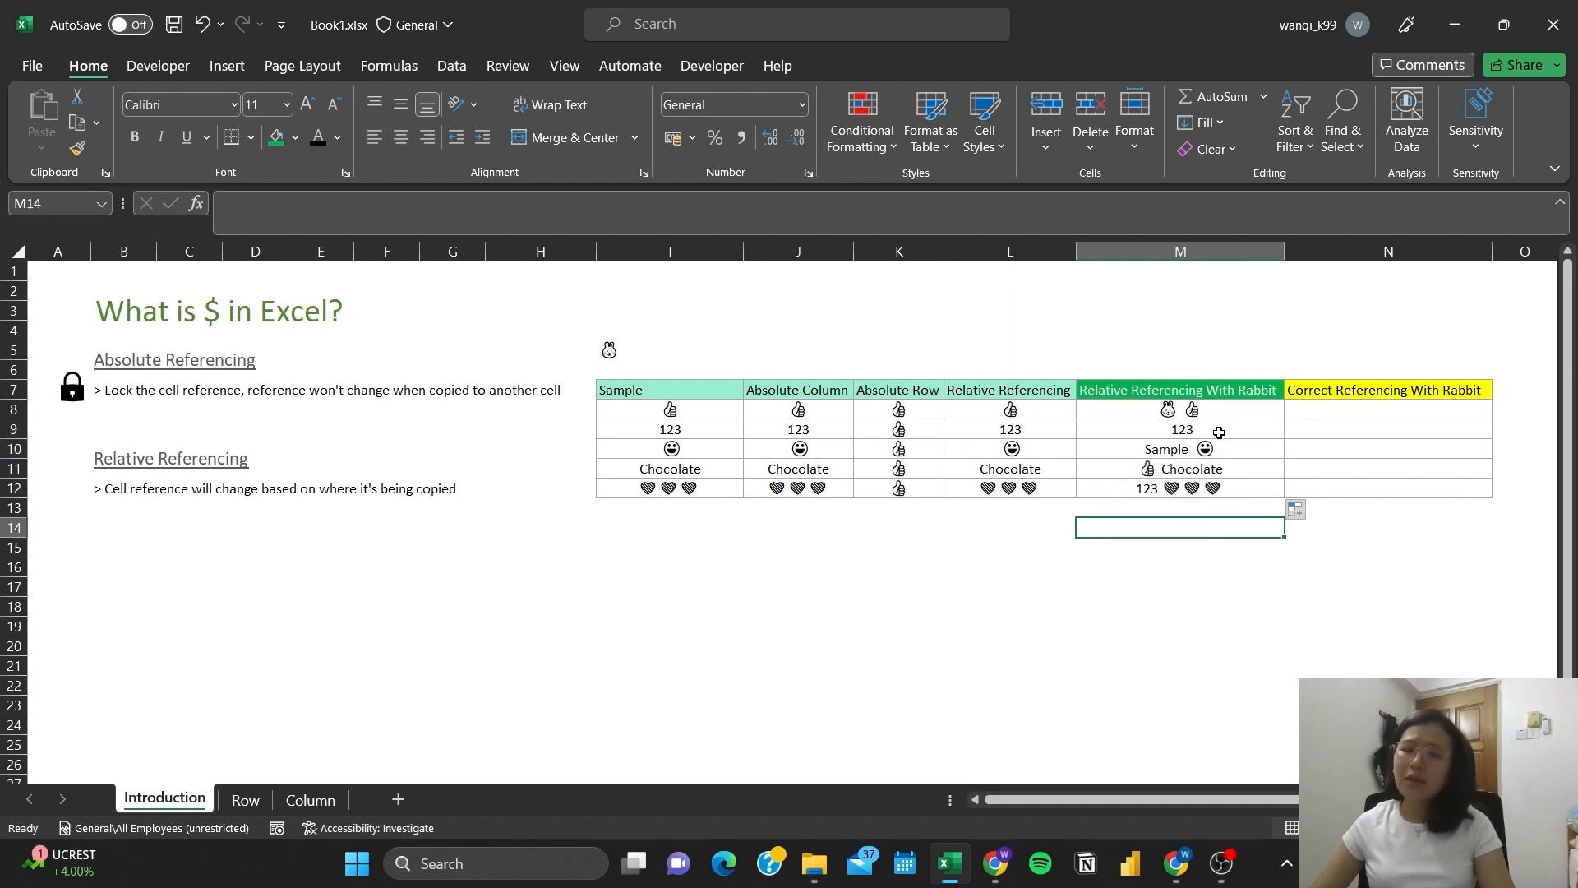
- Examine the formulas in M9 and M10 to see which cells their rabbit and sample references point to
click(1219, 432)
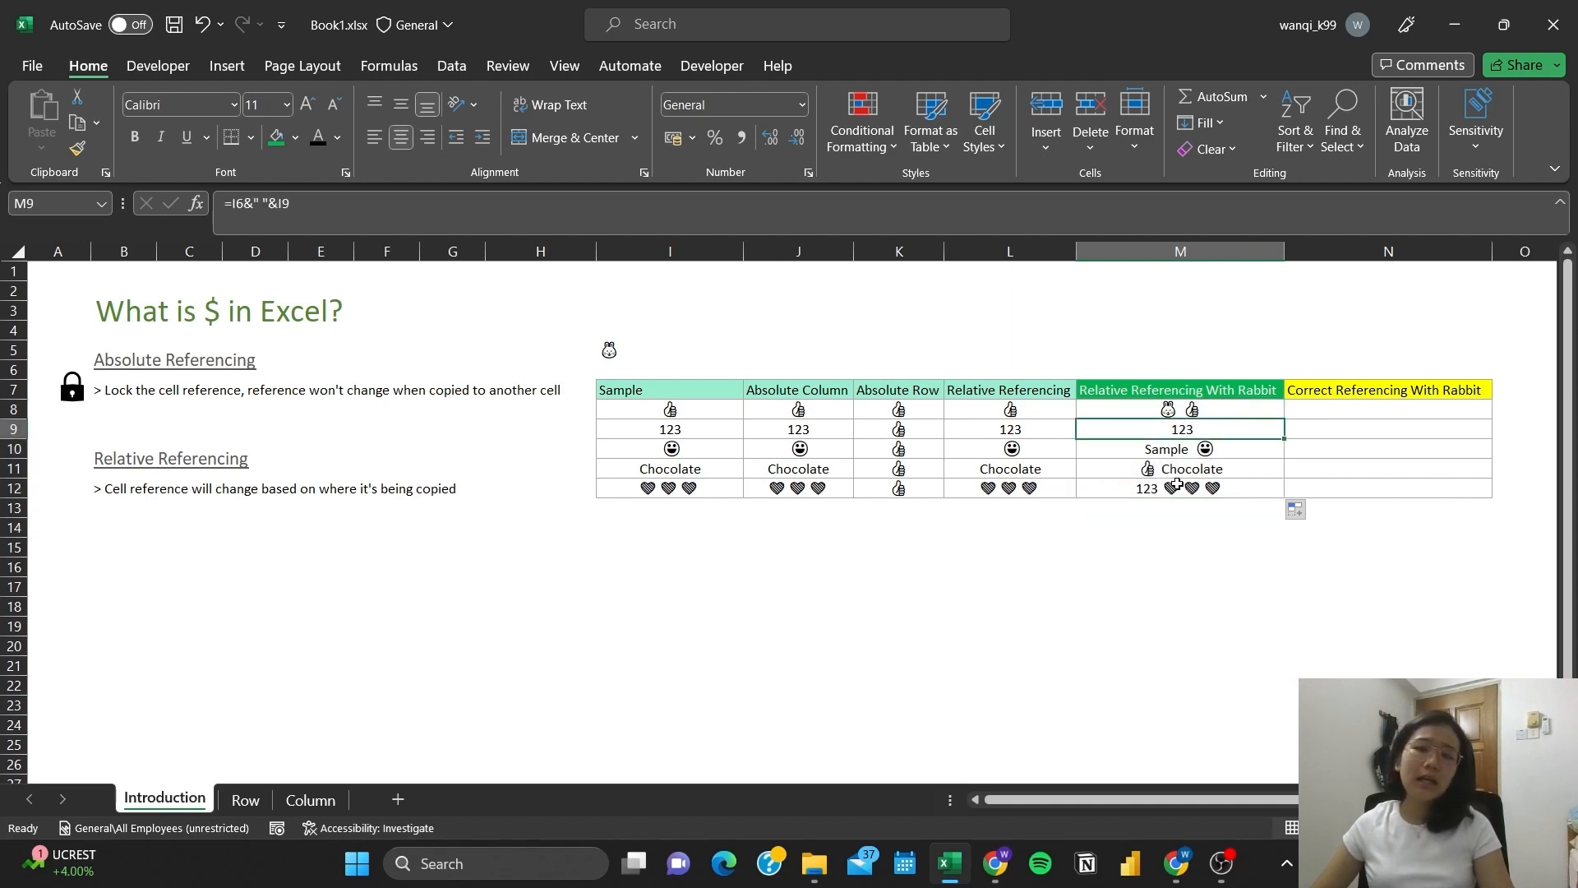
click(1211, 522)
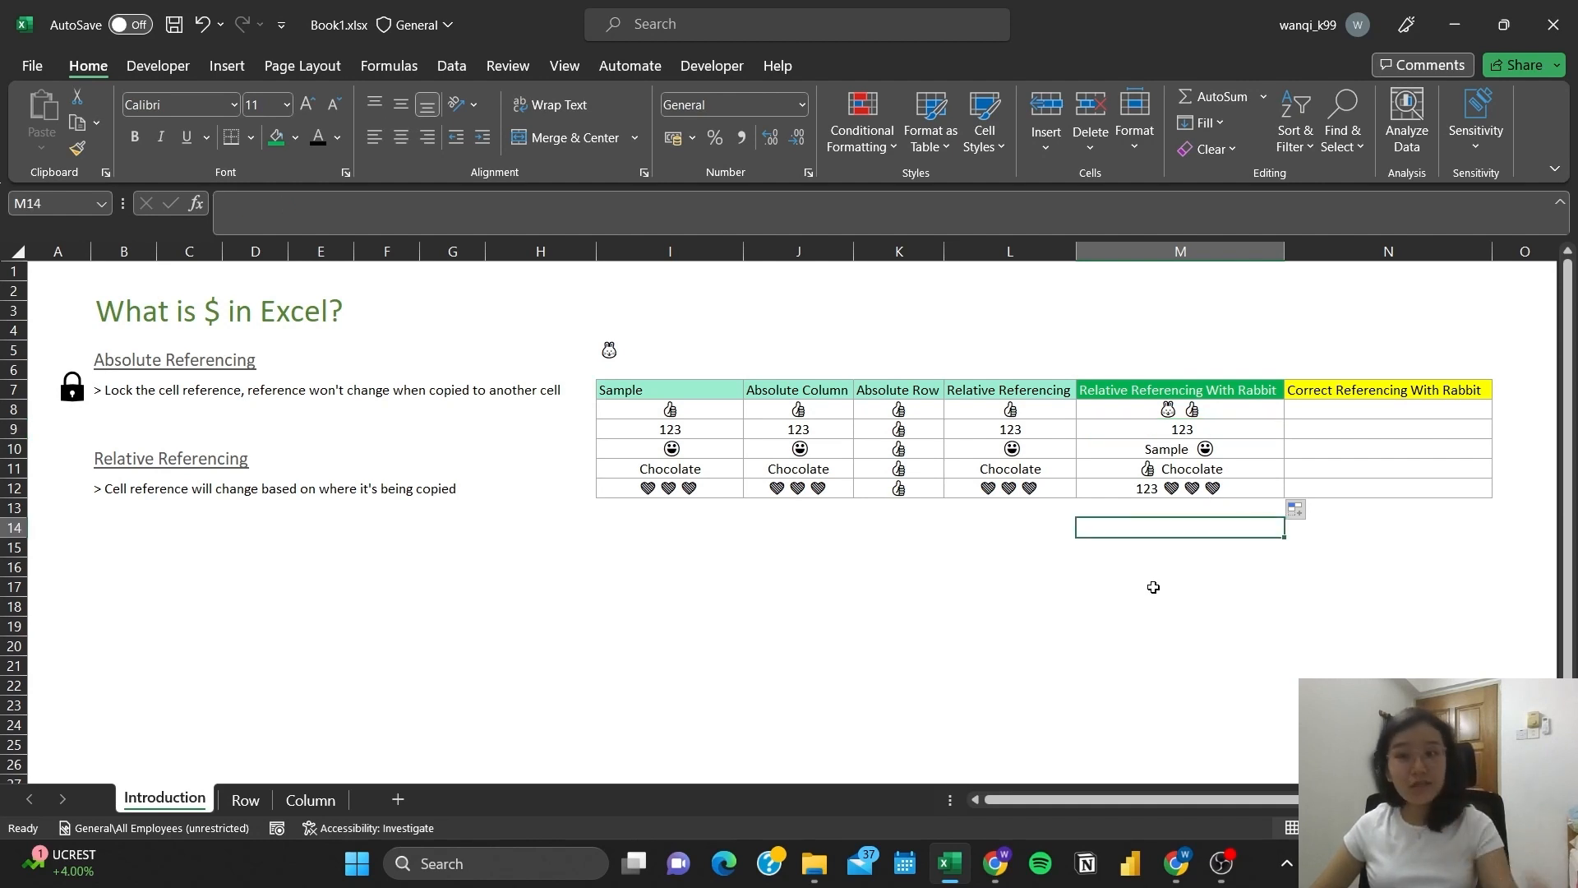
click(1217, 431)
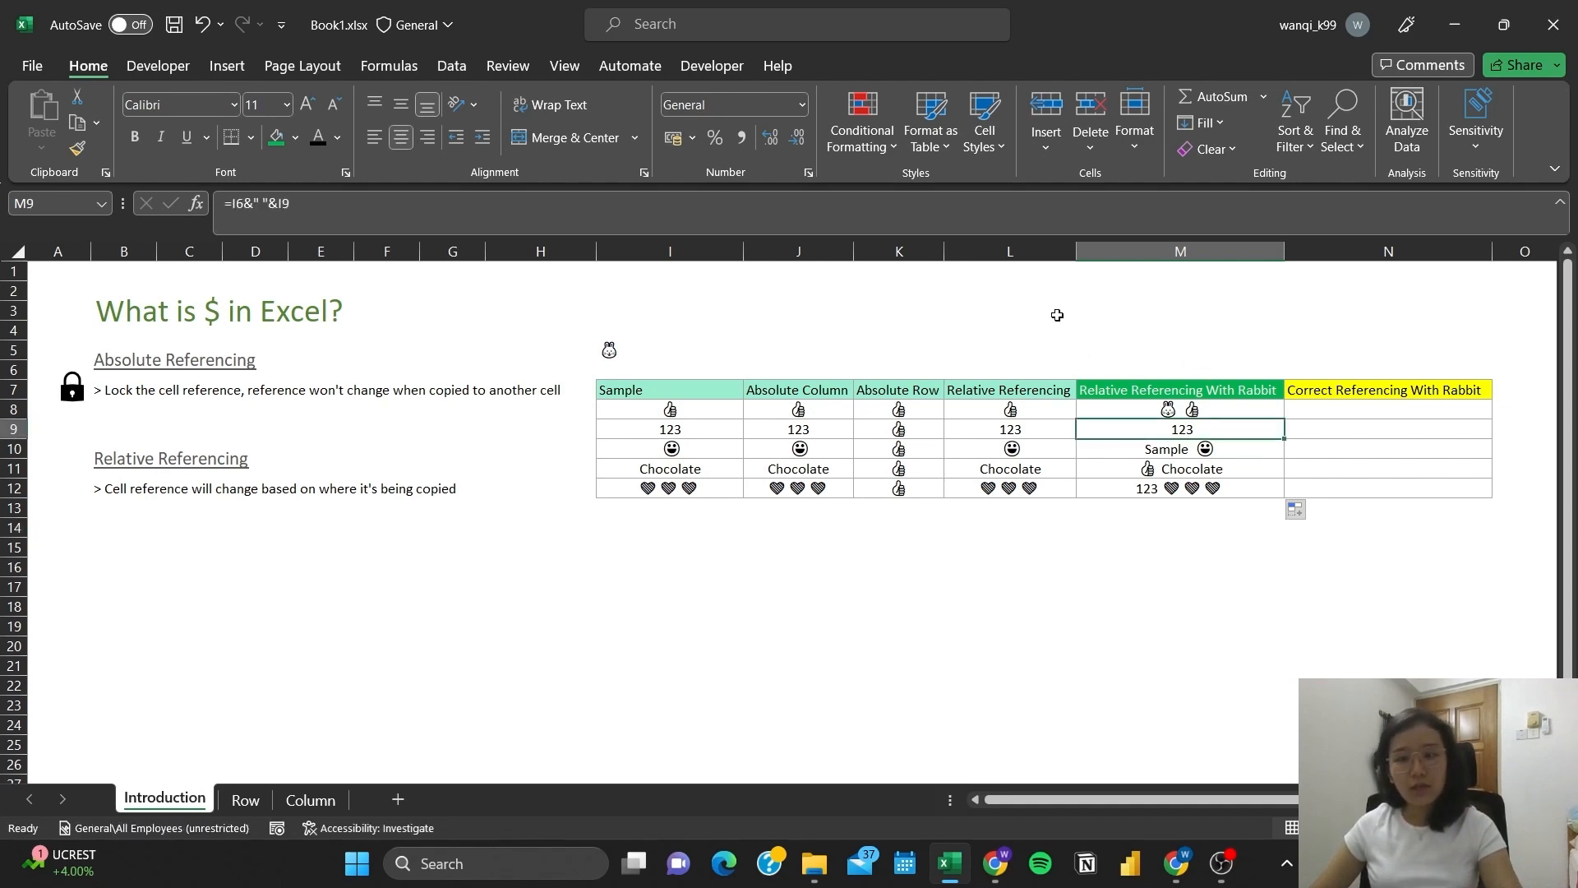
click(762, 215)
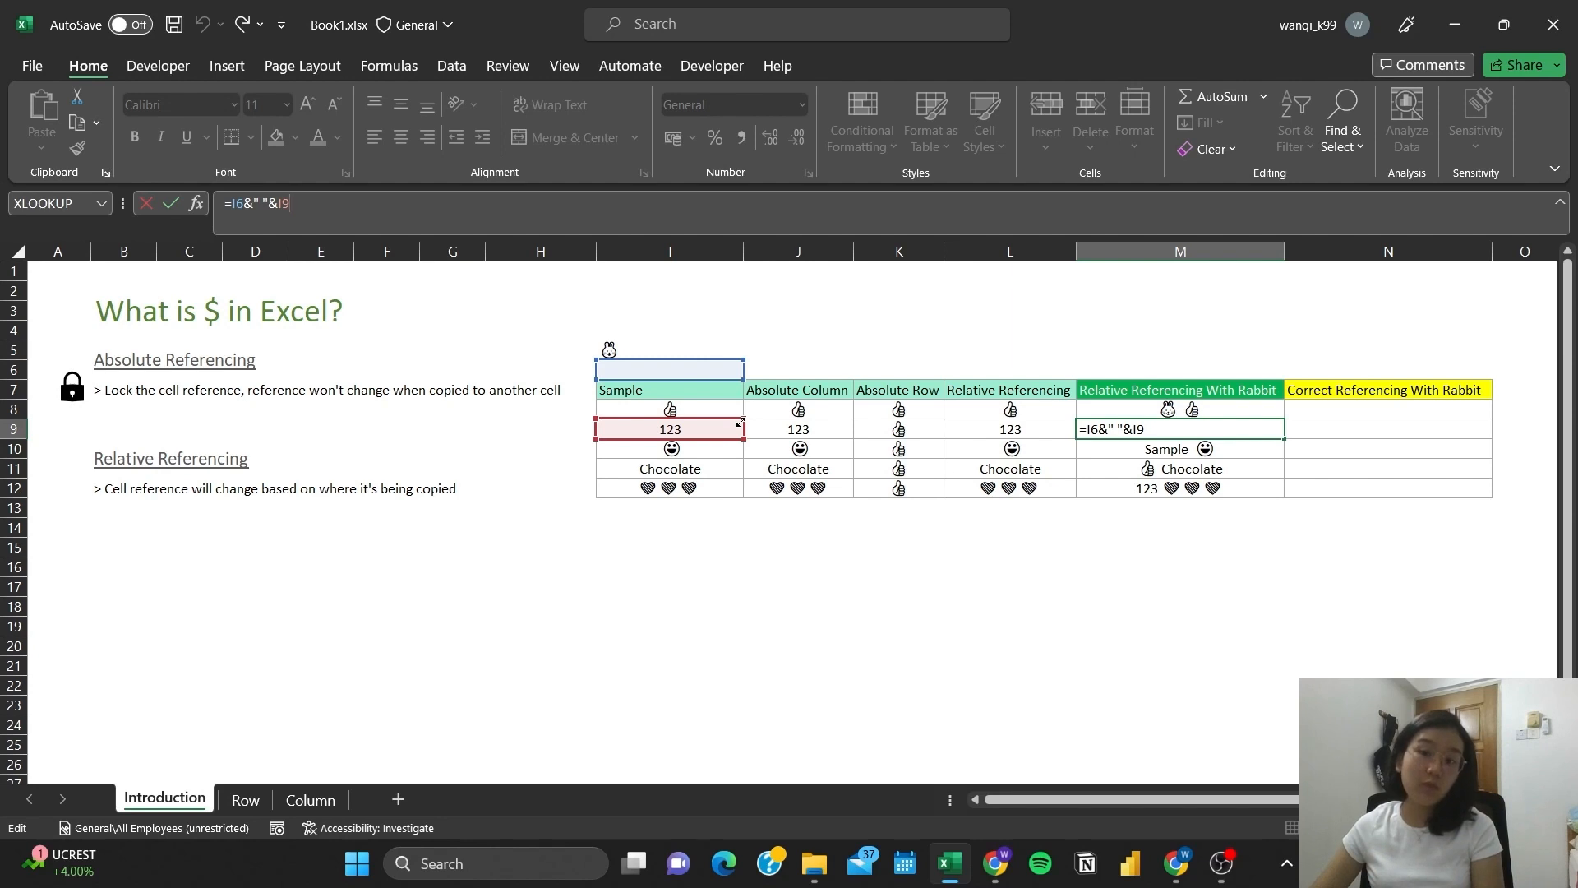
key(Return)
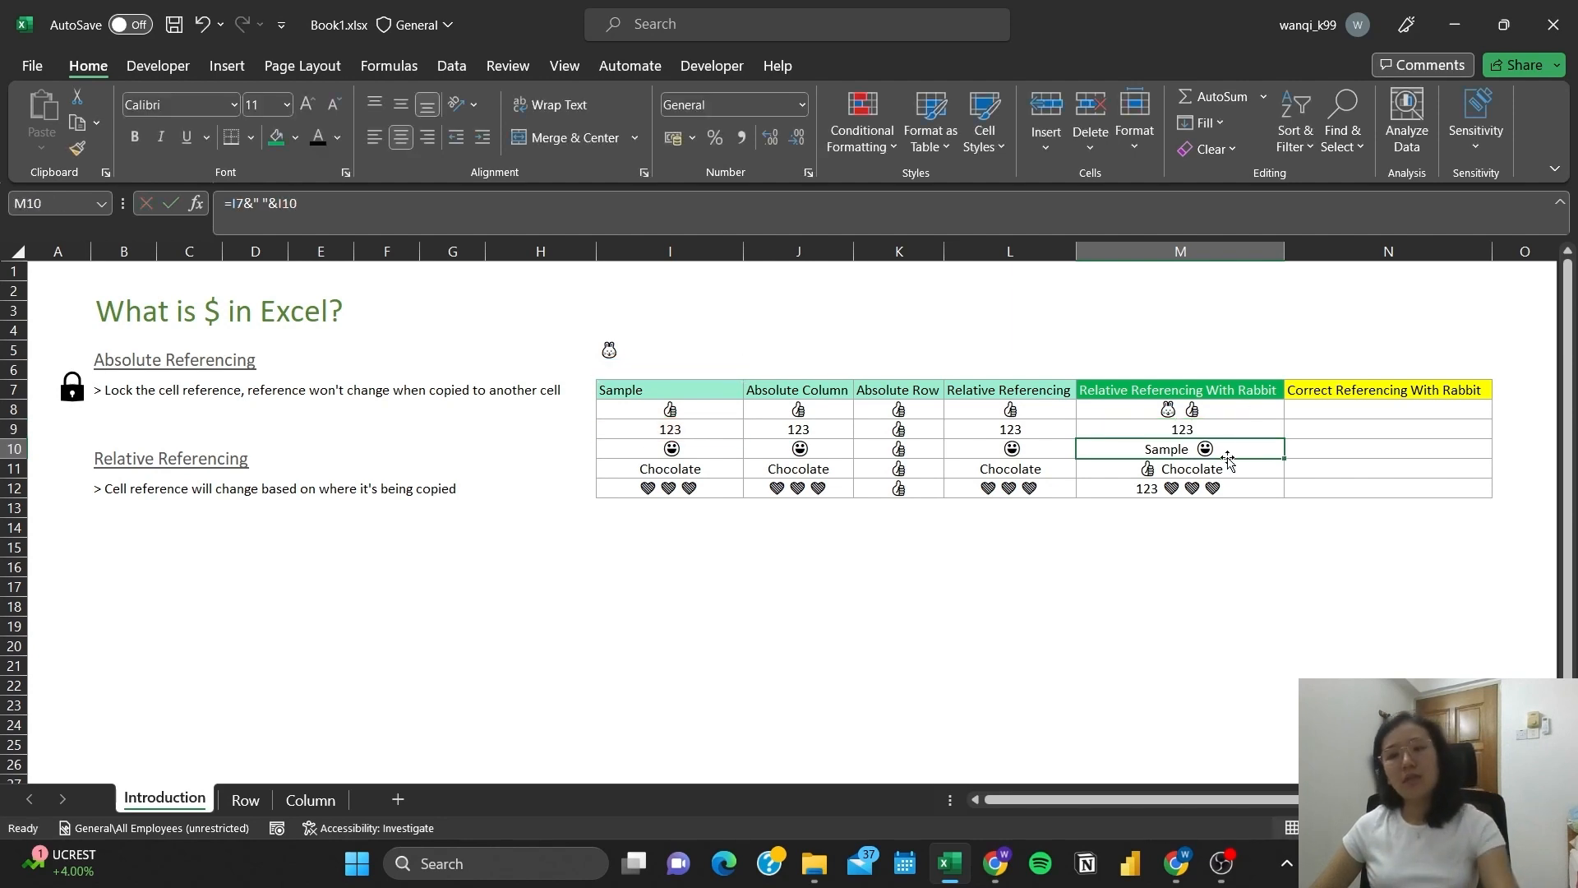
double_click(1138, 446)
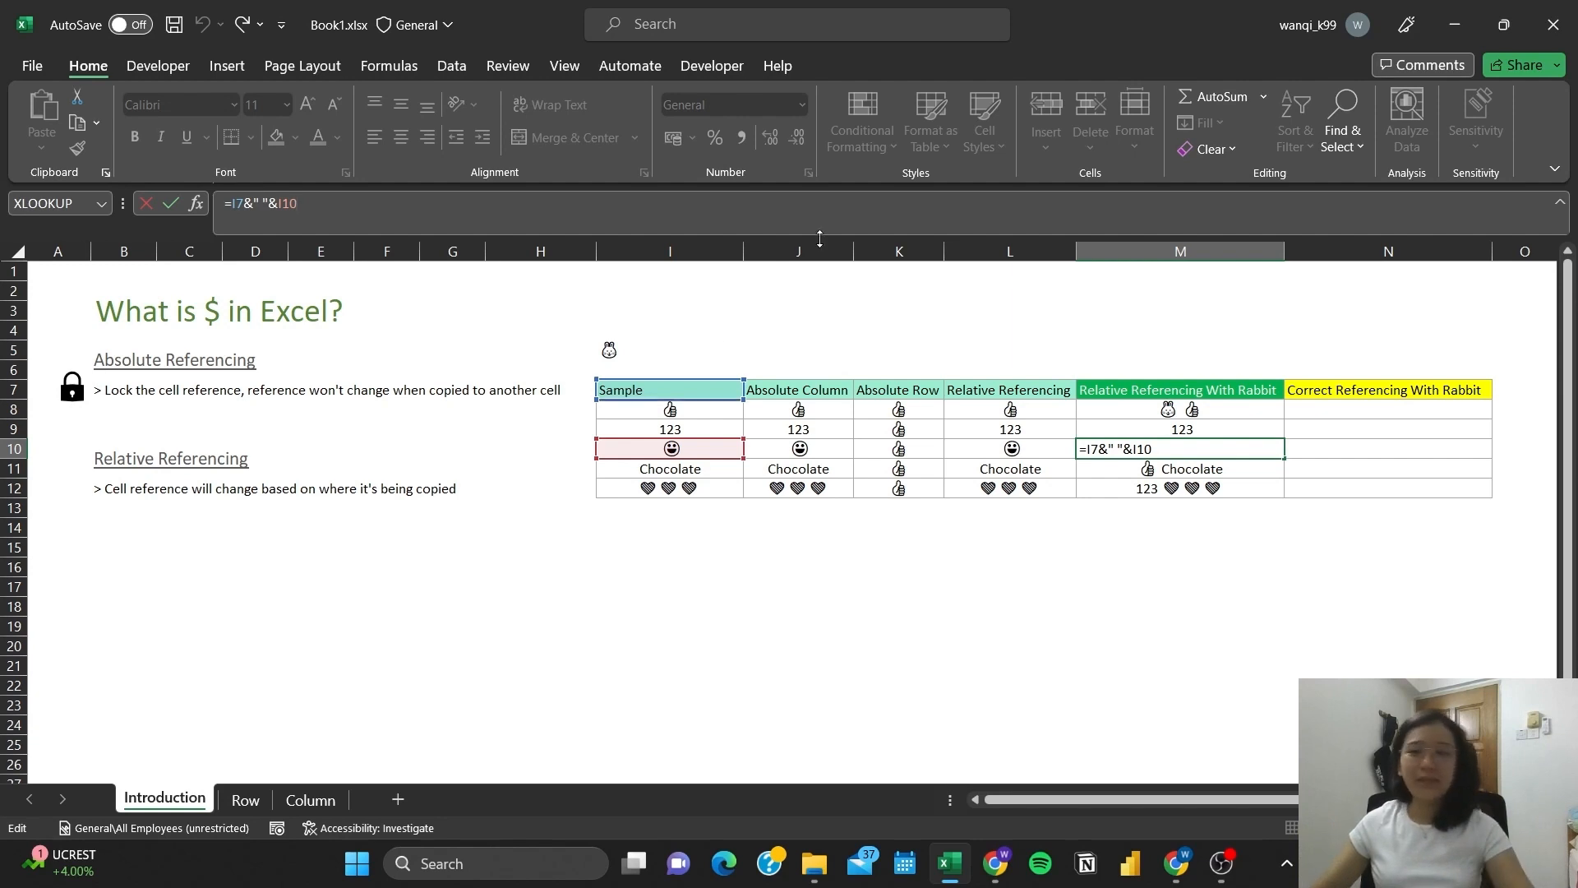
key(Return)
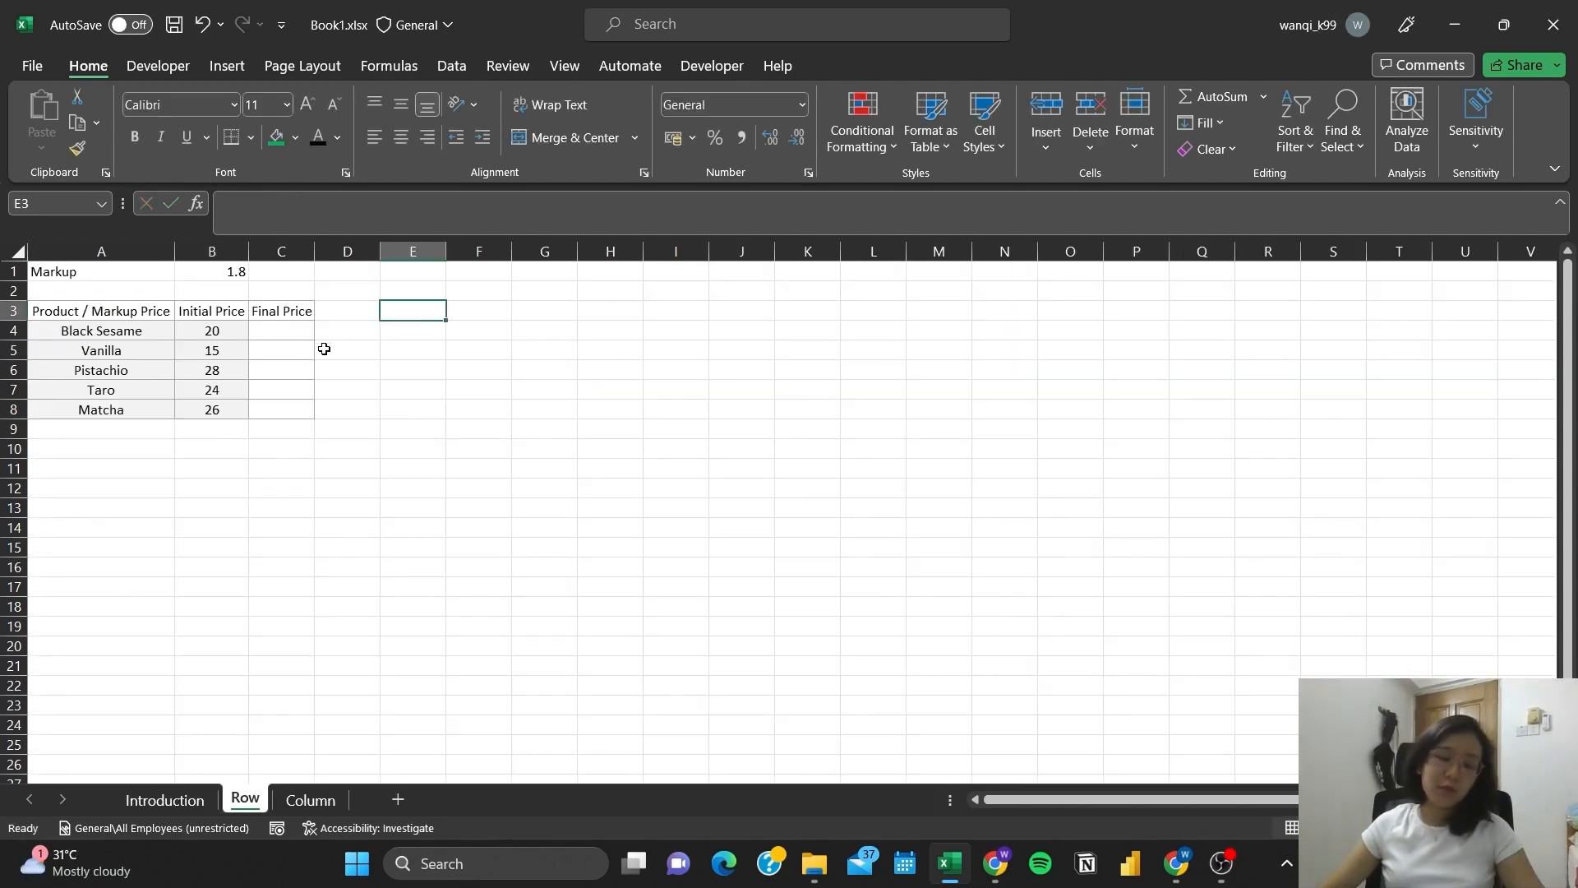
- Enter =B4*B$1 in cell C4 of the Row sheet, multiplying Black Sesame's initial price by the row-locked markup
click(301, 332)
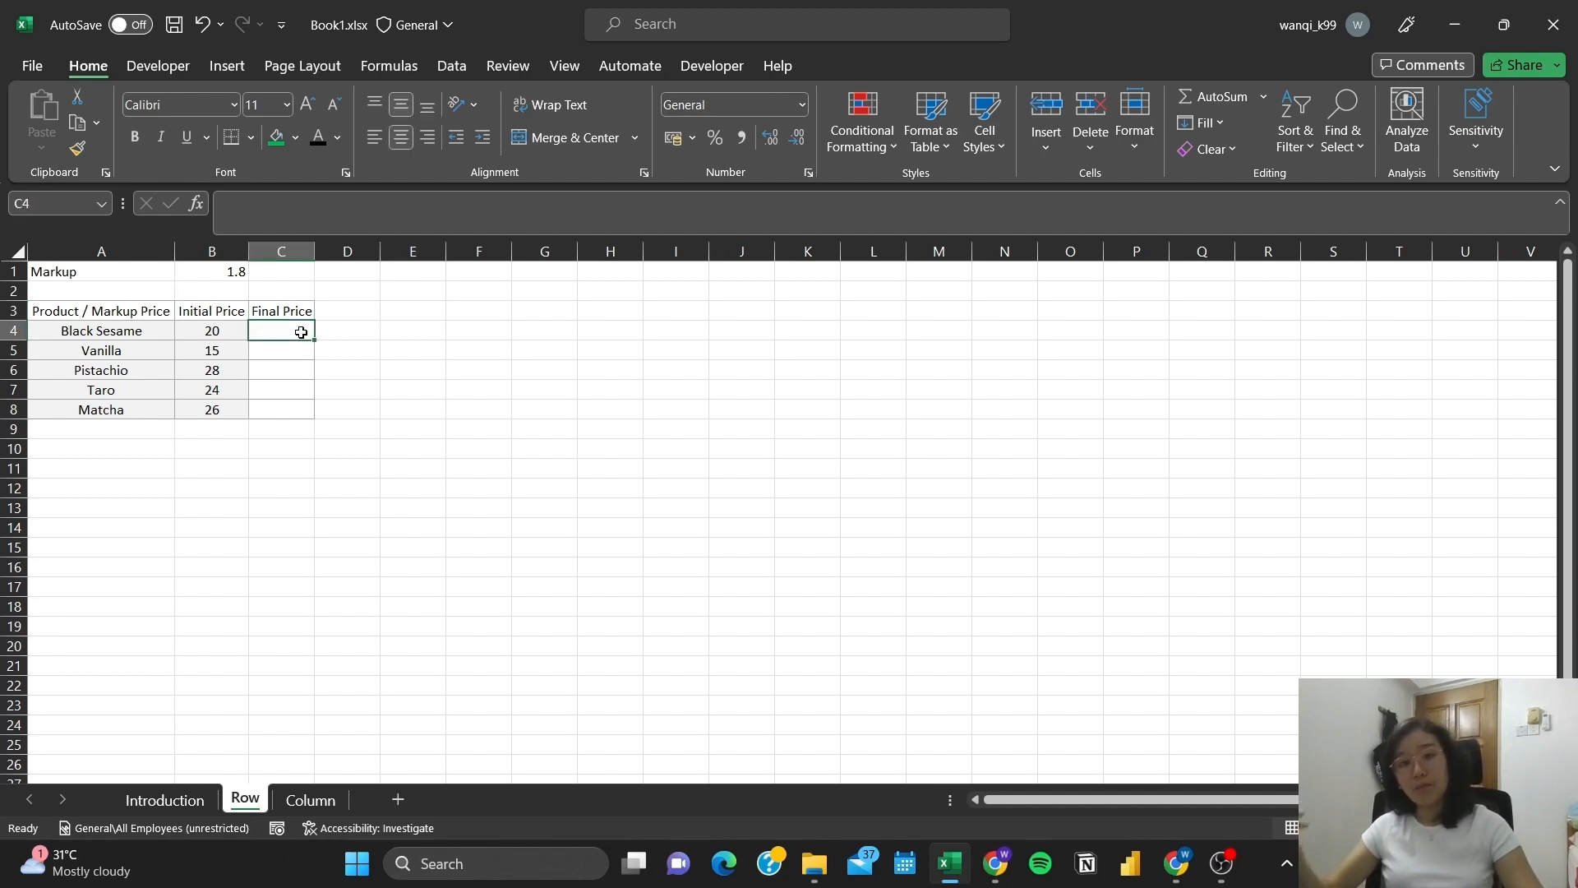
text(=)
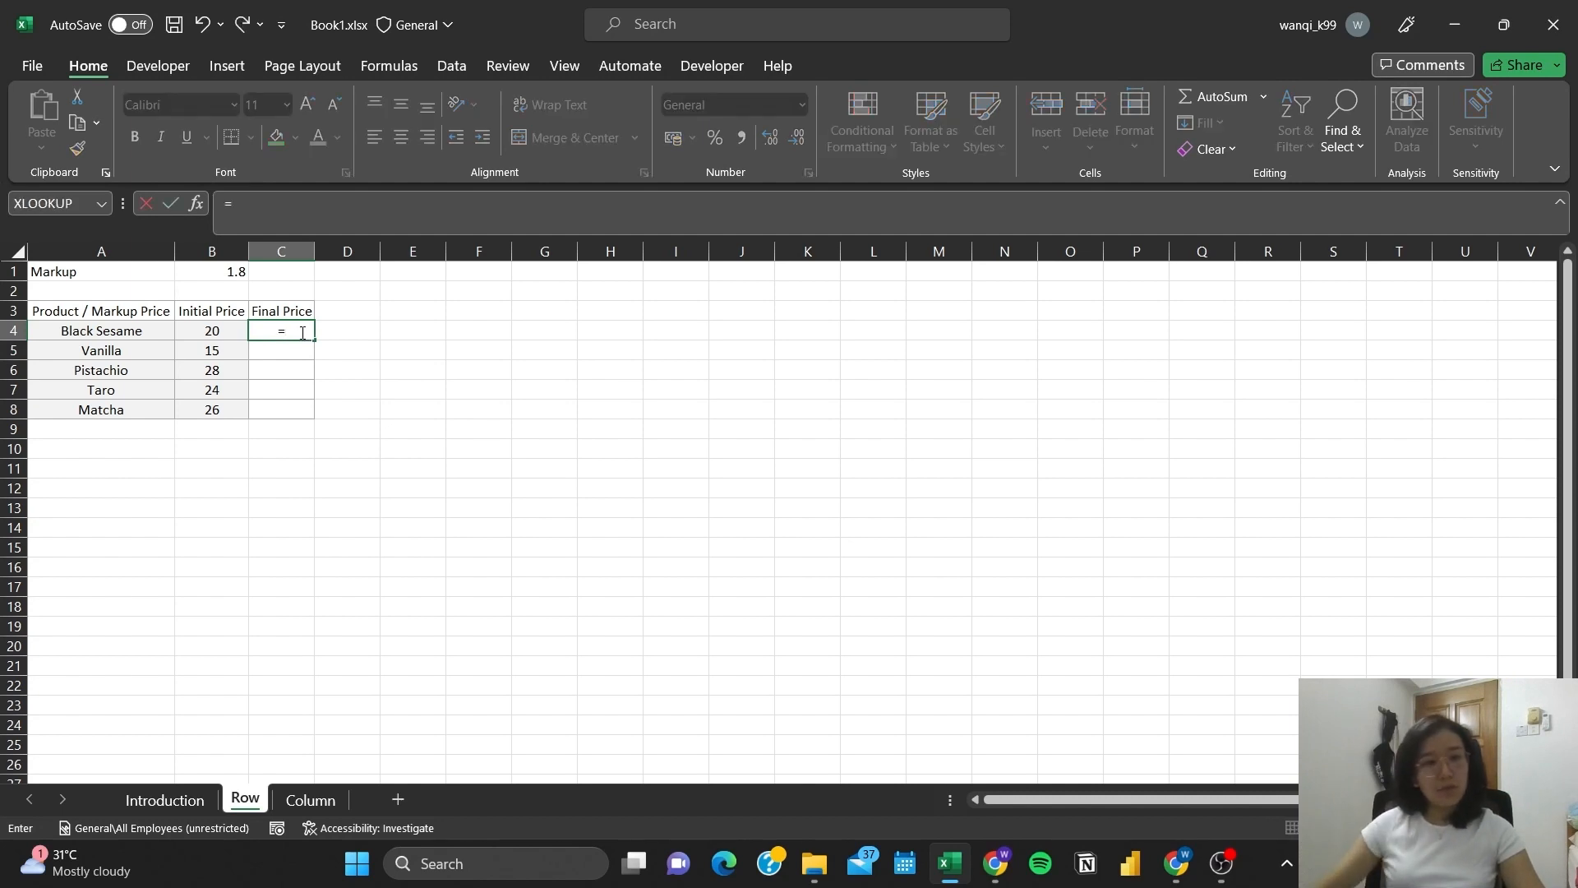
click(208, 326)
text(*)
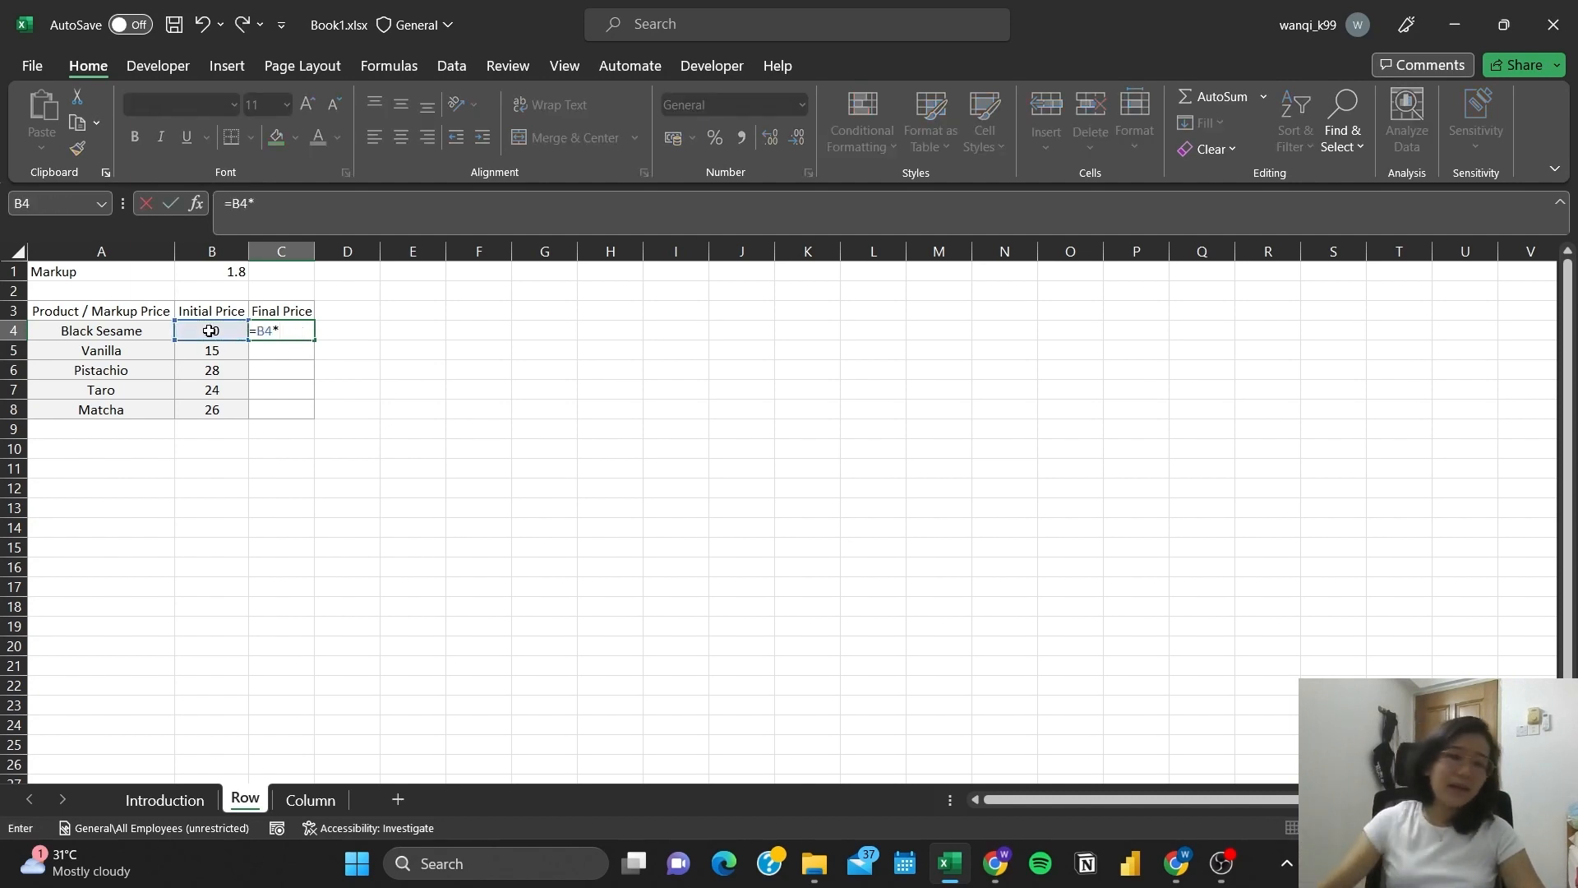
click(228, 271)
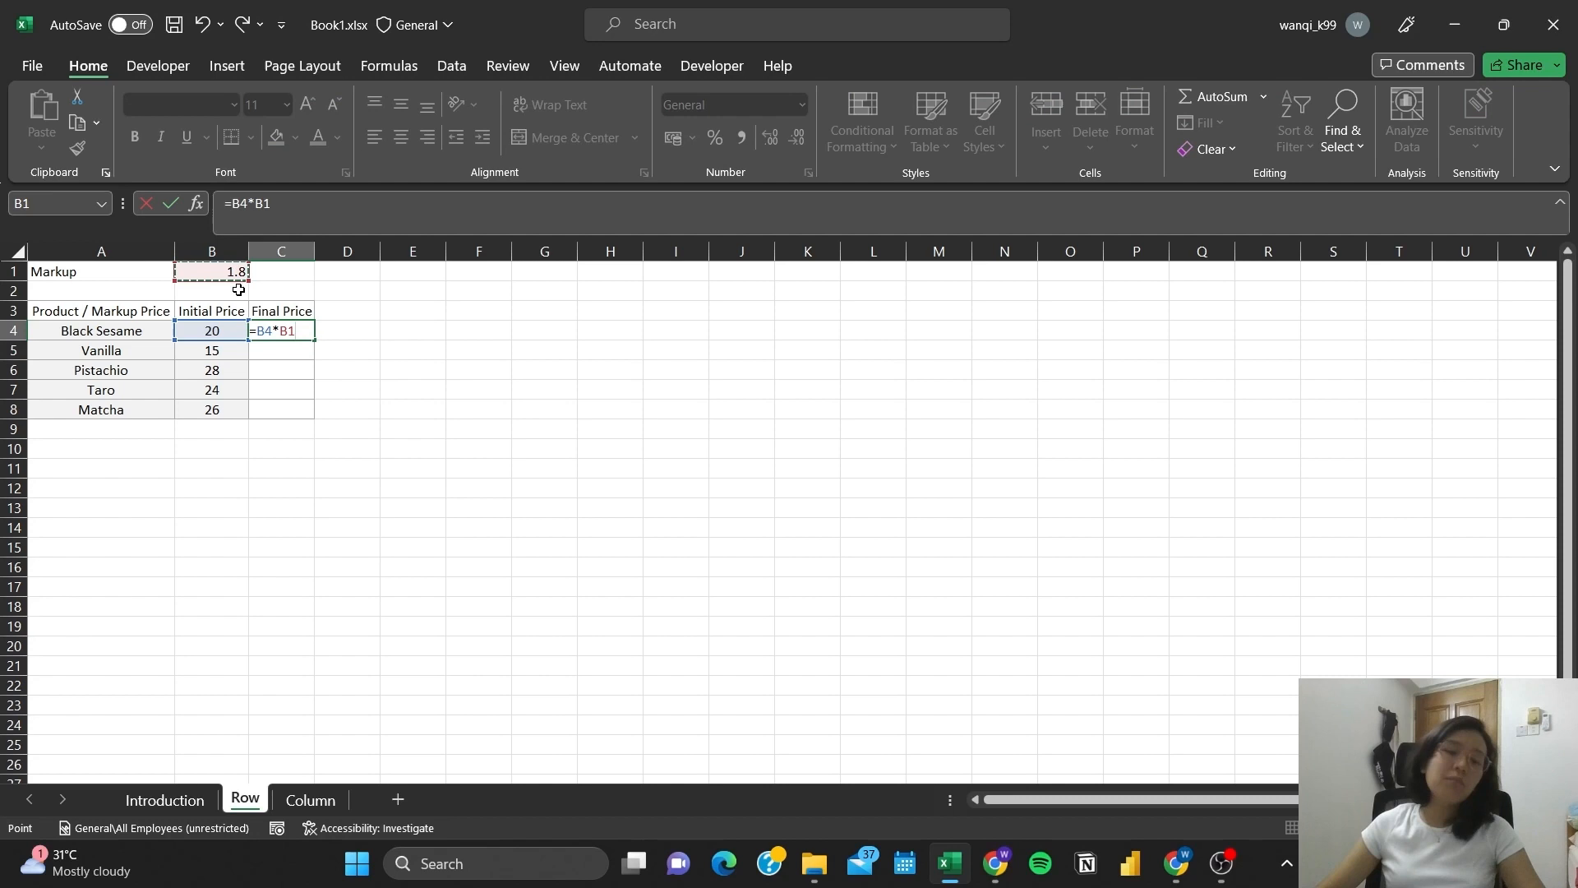
click(253, 223)
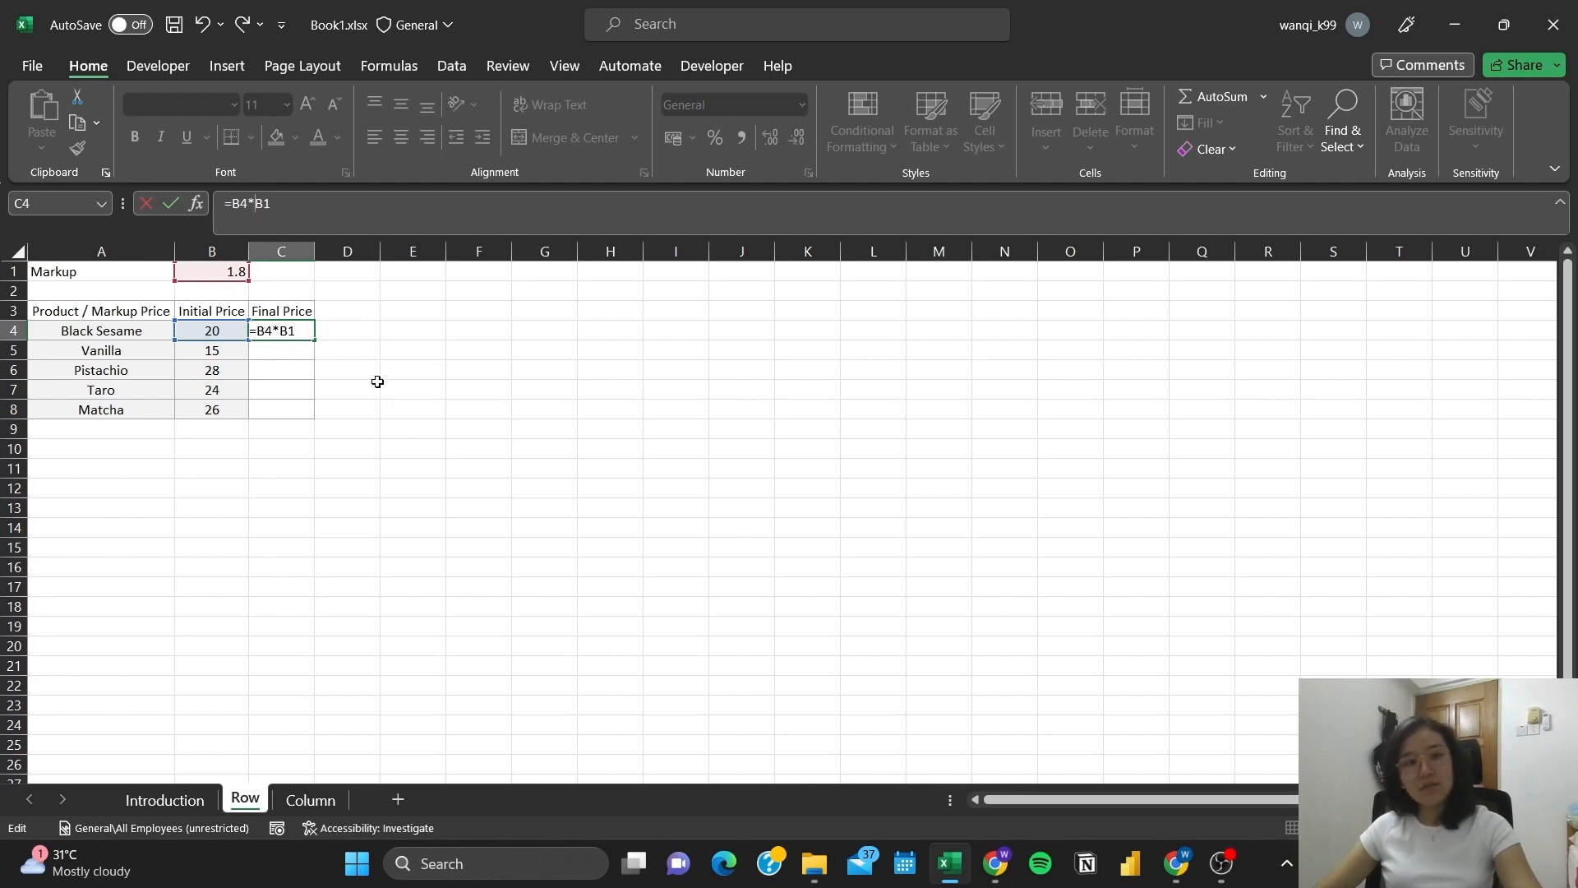
key(F4)
key(F4)
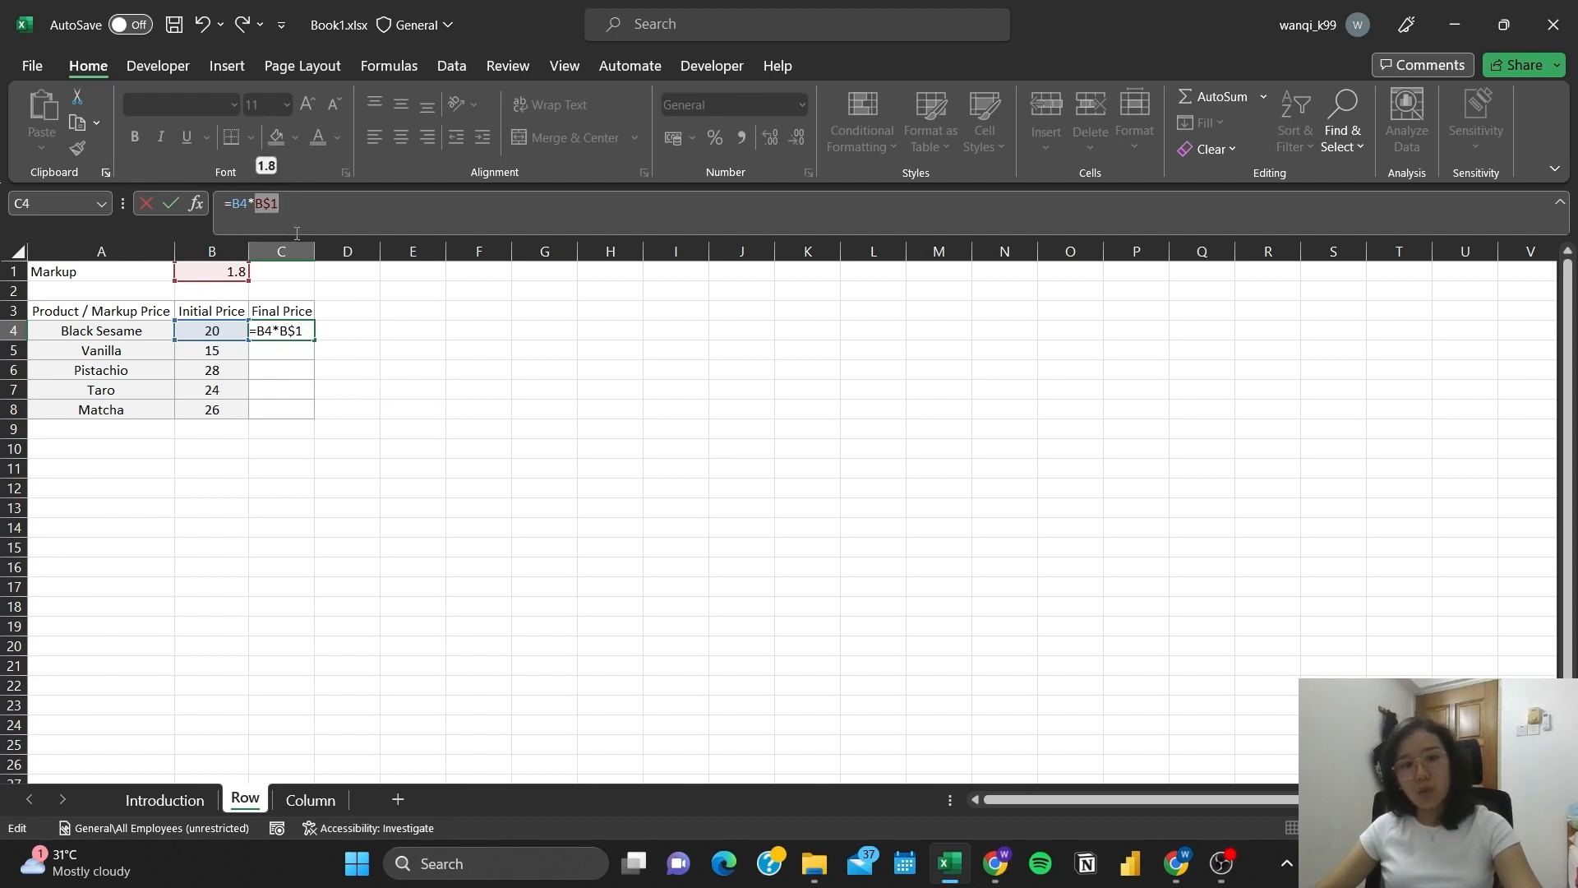
key(Return)
- Fill the C4 final price formula down through C8 for the remaining products
click(311, 334)
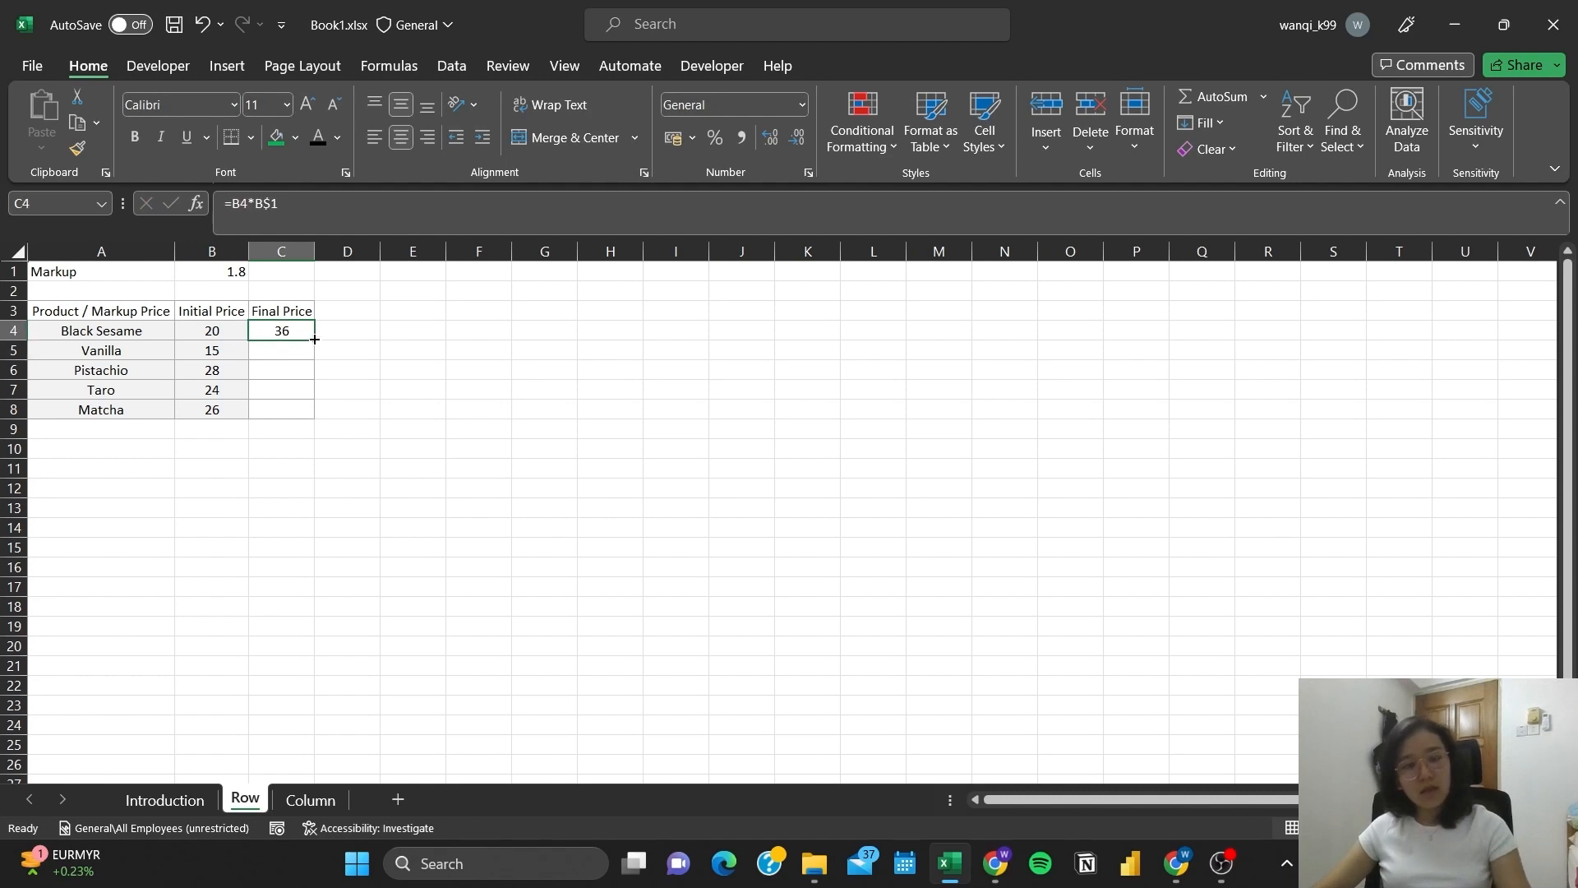
drag(314, 340, 329, 412)
click(351, 372)
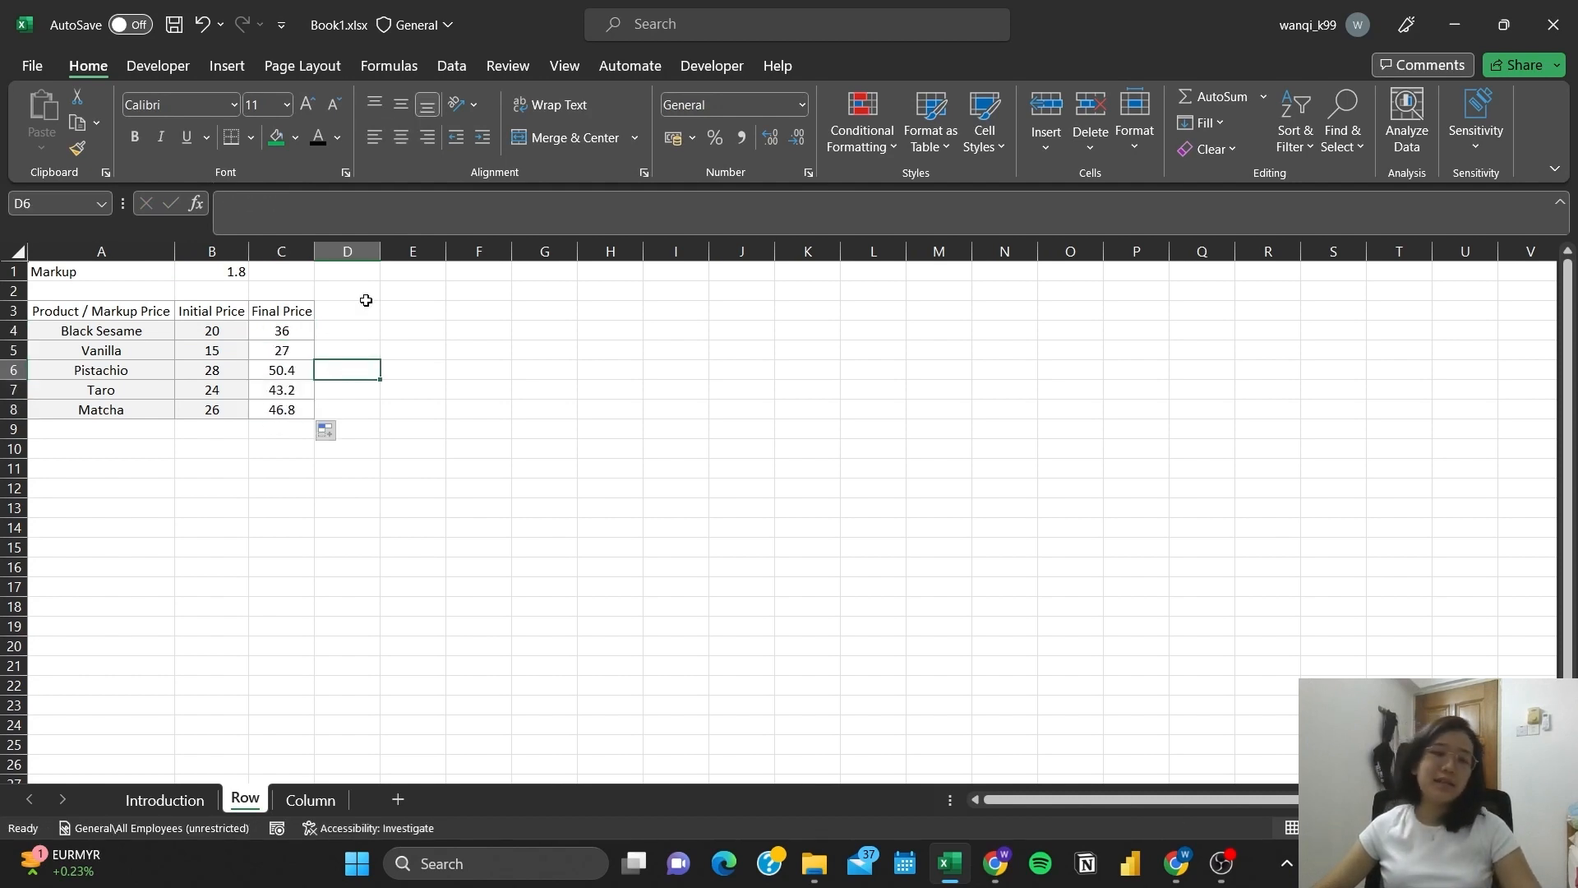
click(460, 387)
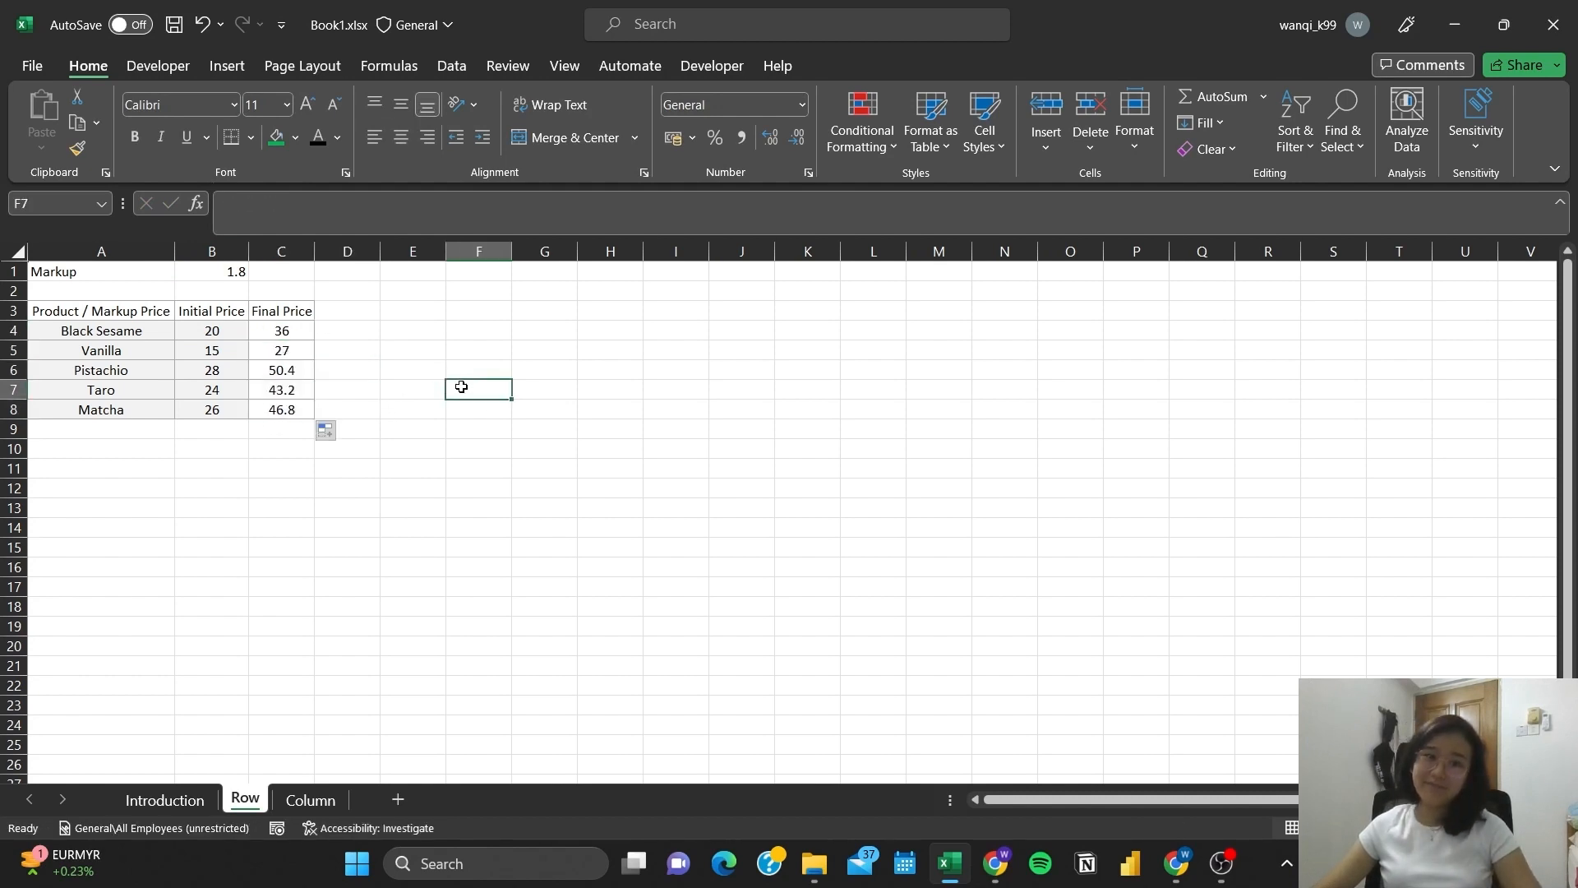
- On the Column sheet, build the formula =B3*C2 in cell C3, multiplying Black Sesame's initial price by the 1.2 markup
key(ctrl+Page_Down)
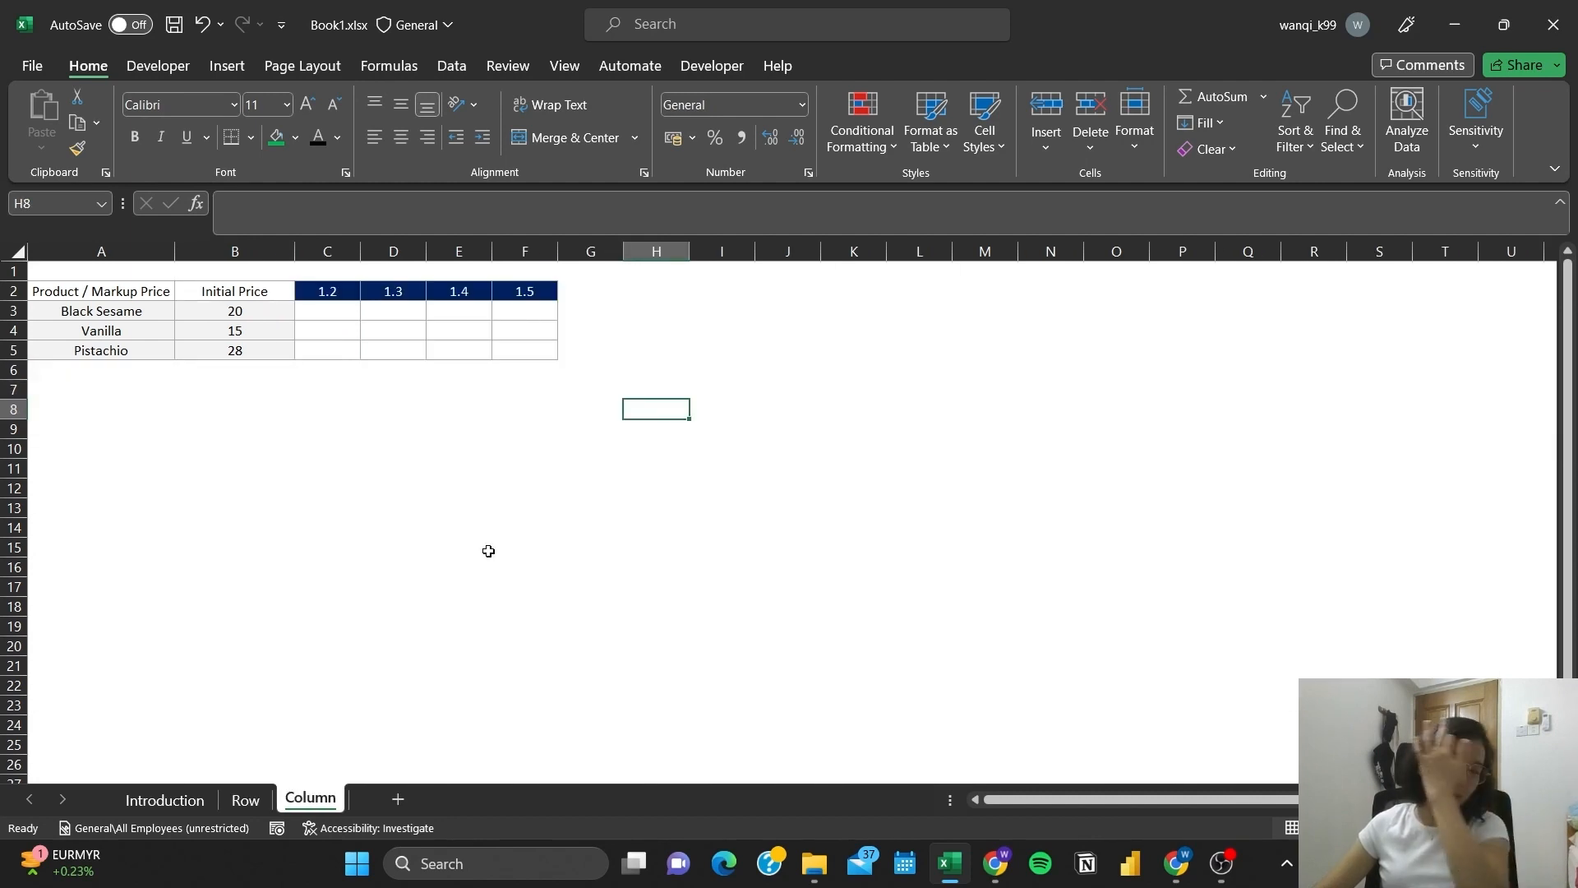
click(339, 314)
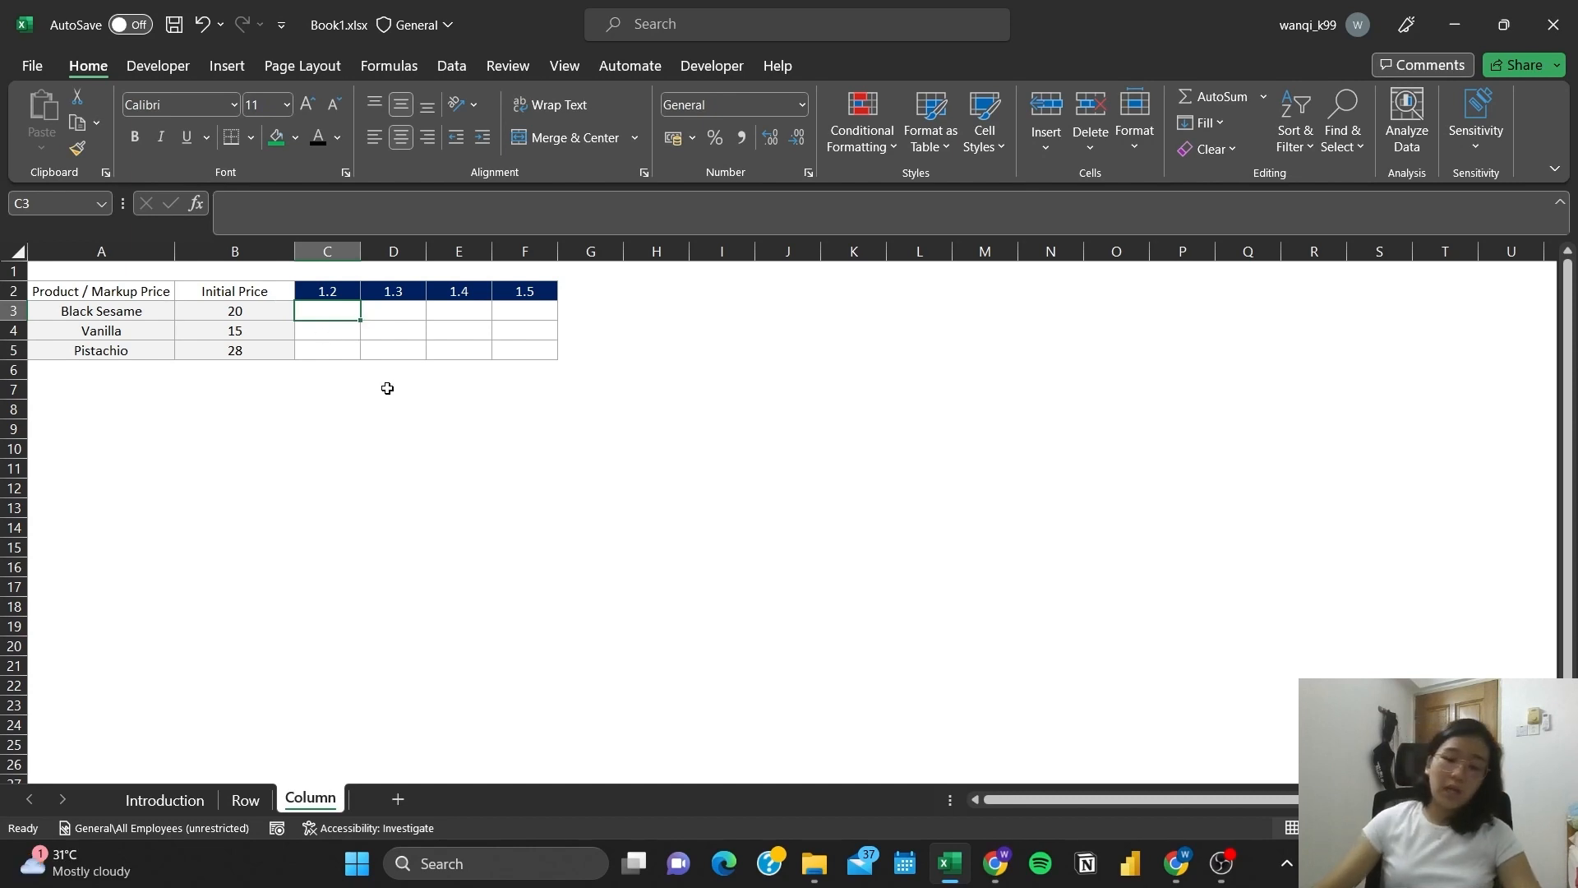
text(=)
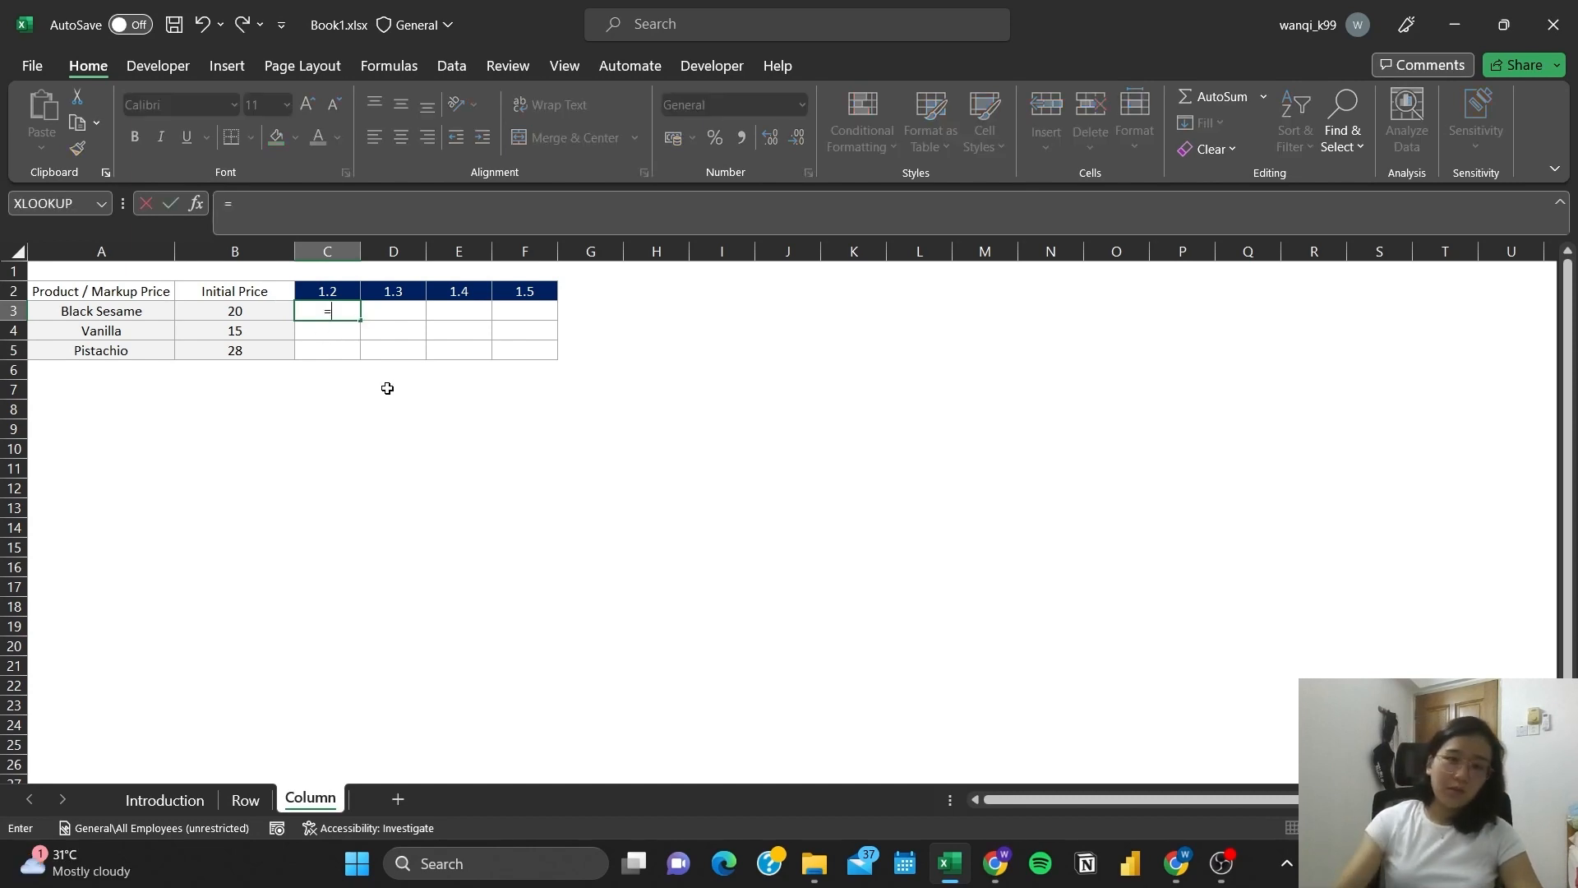
click(225, 317)
text(*)
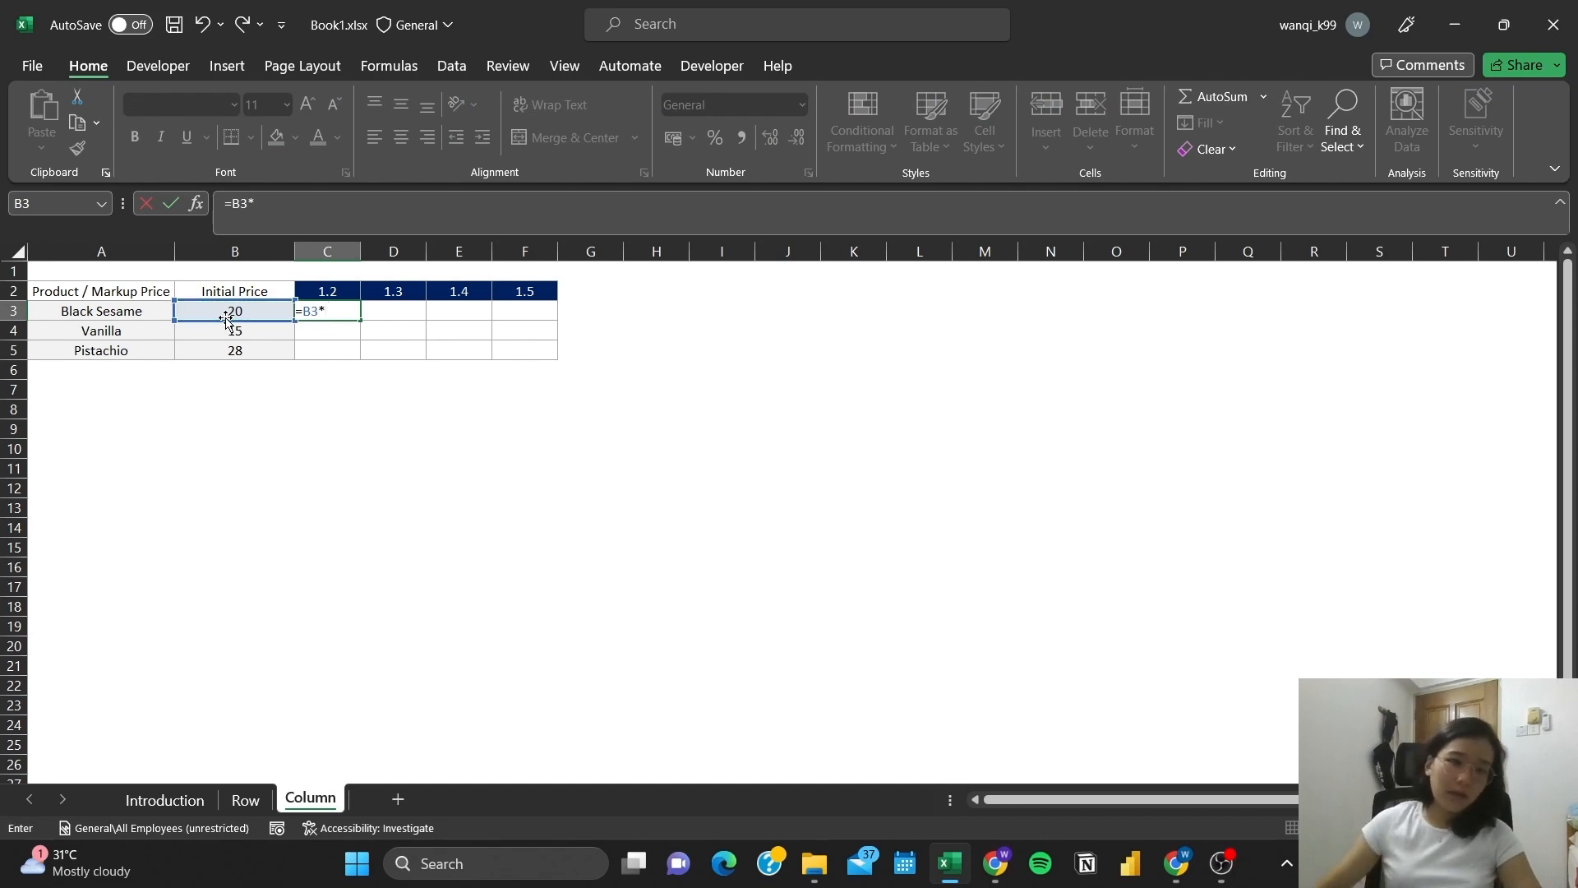
click(351, 292)
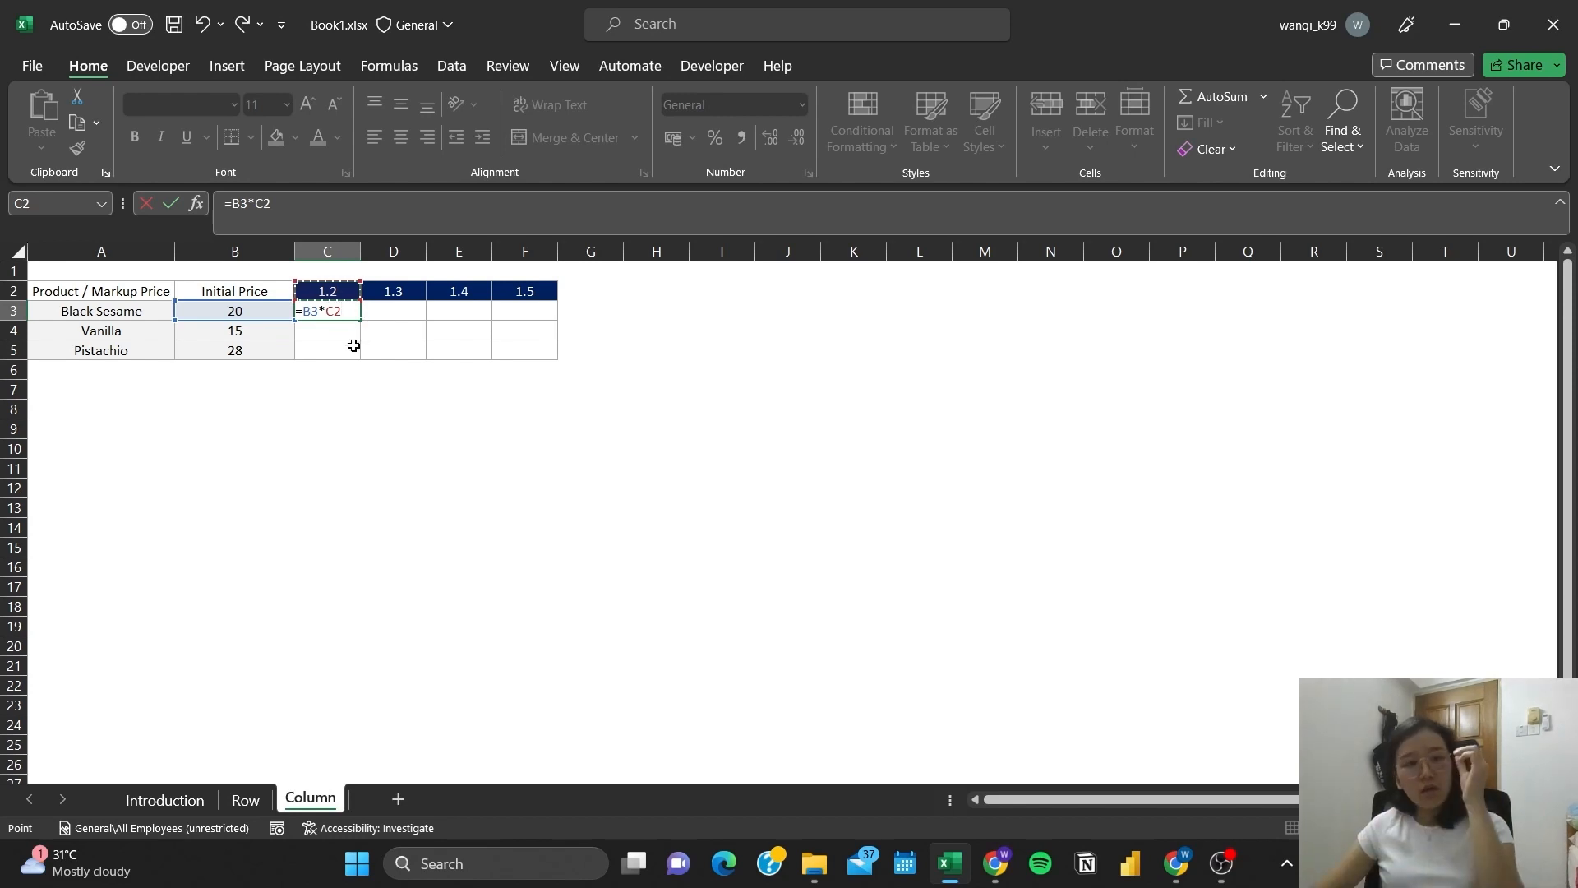
- Lock the references in C3's formula so it reads =$B$3*C$2, fixing the initial price and the markup's row
click(239, 203)
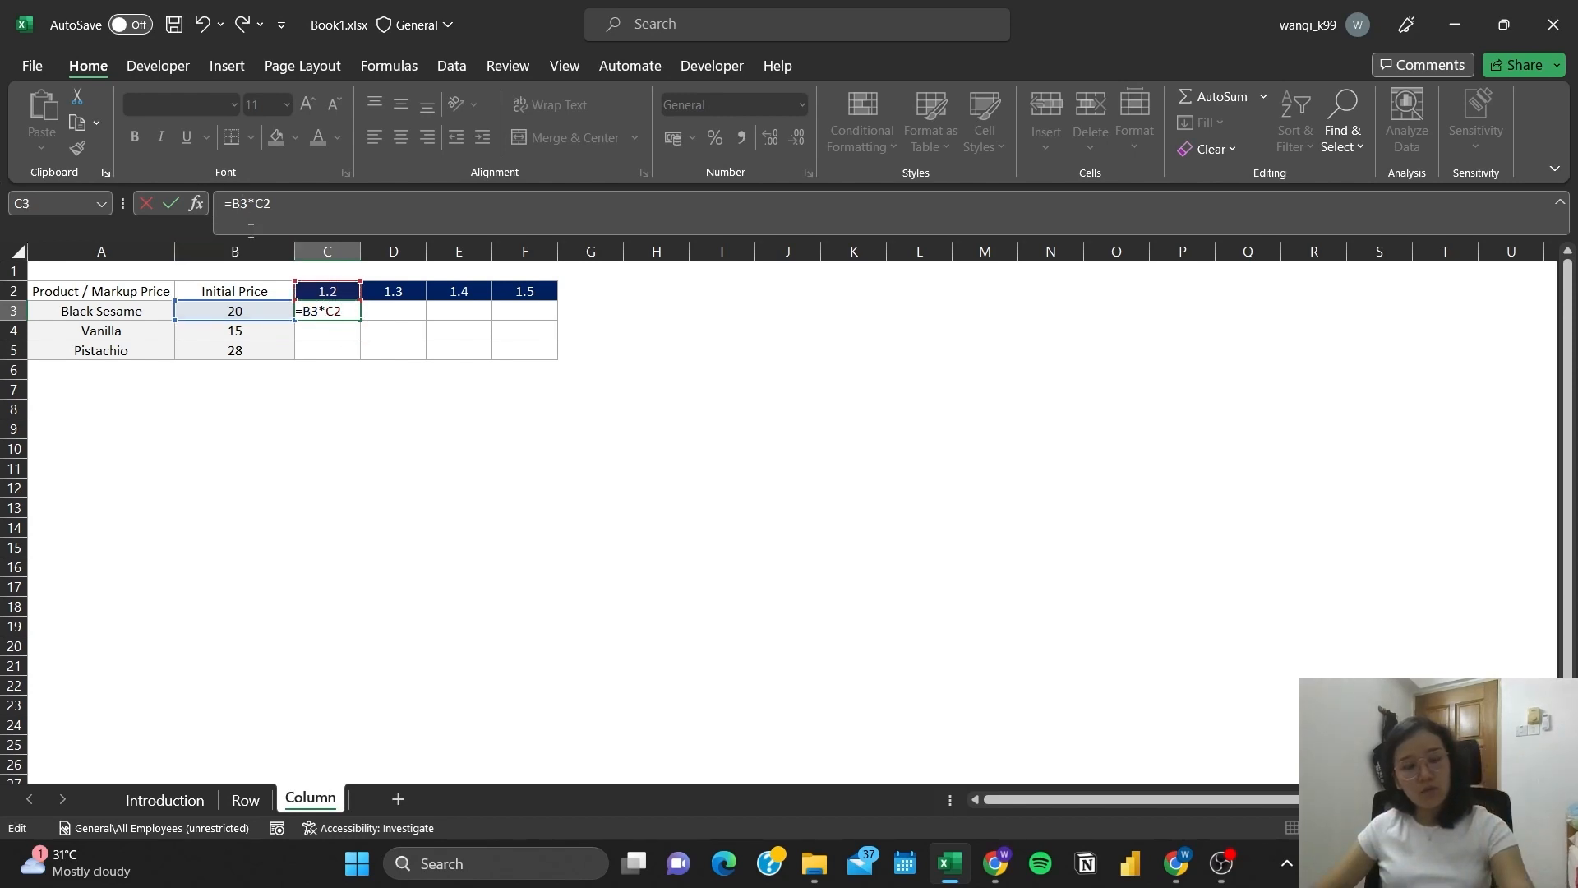
key(F4)
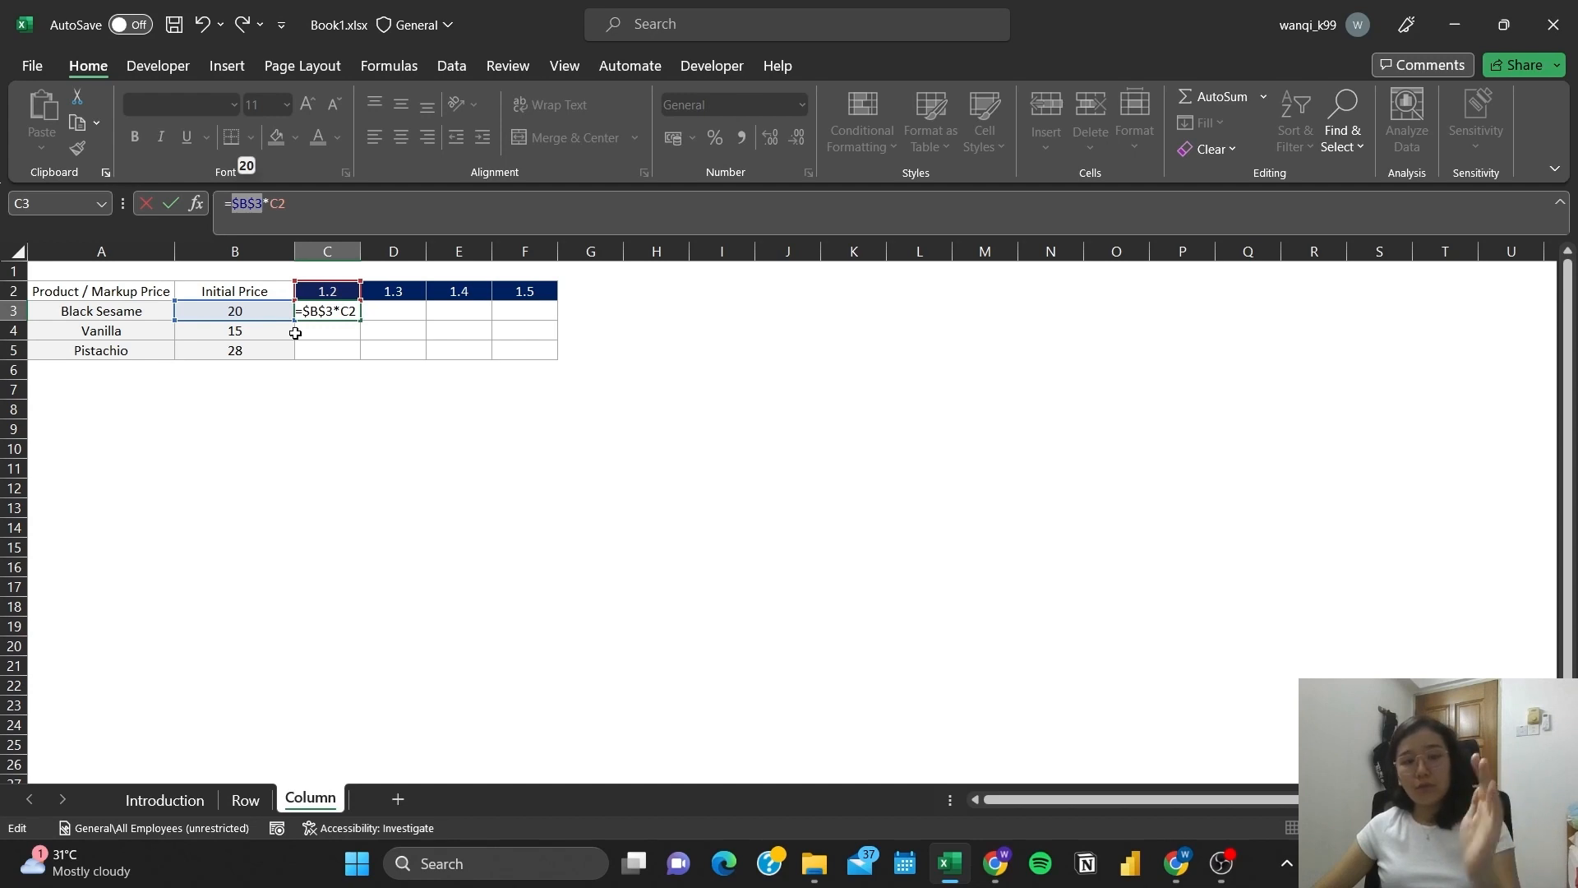
click(285, 206)
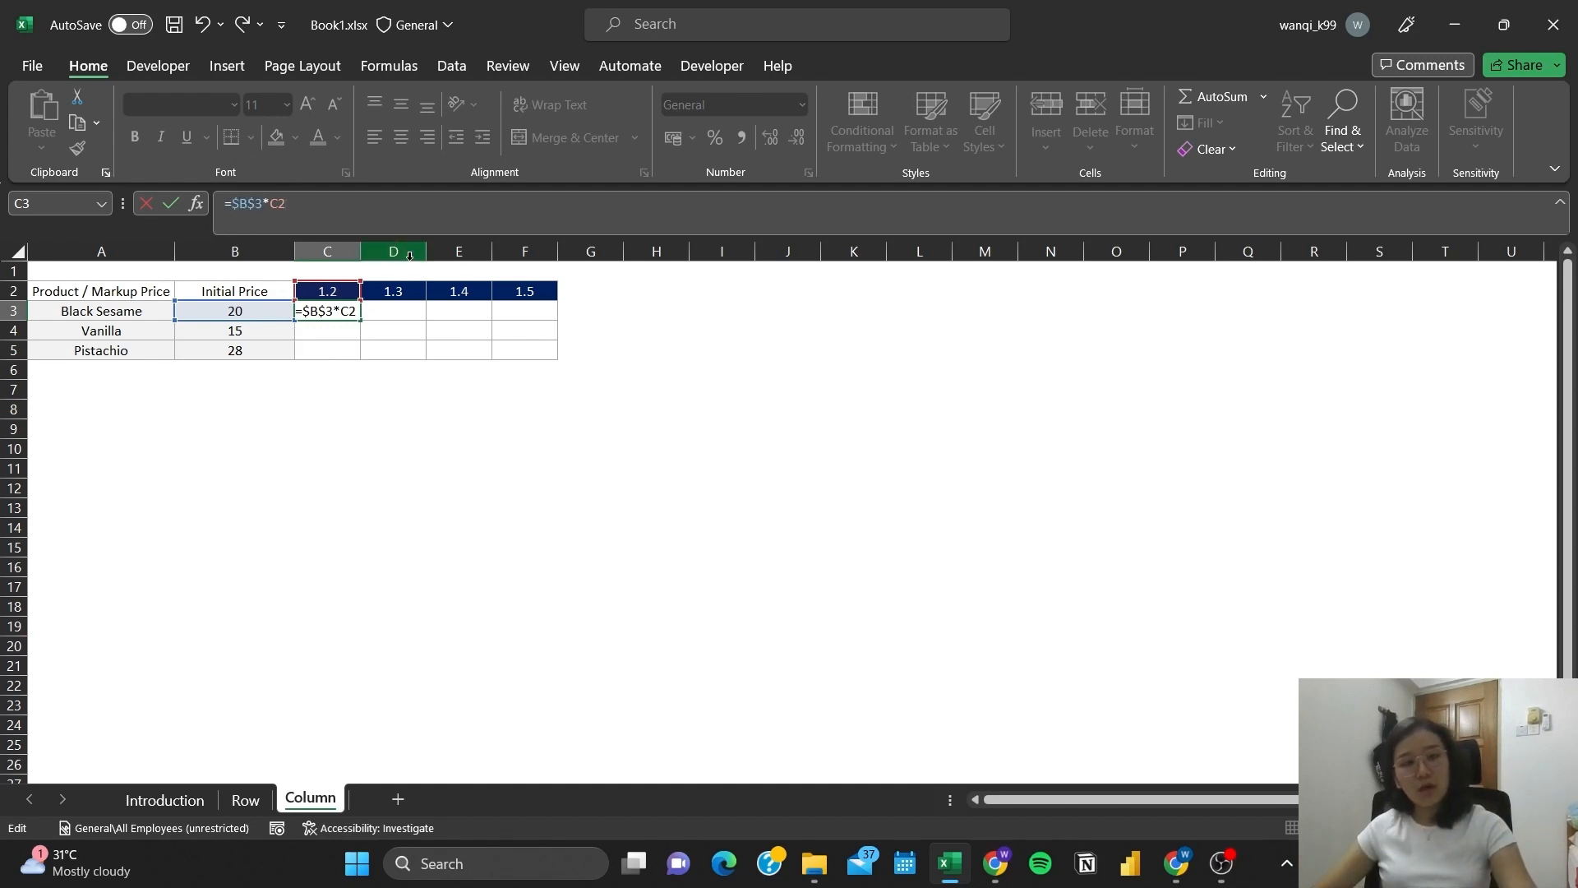
key(F4)
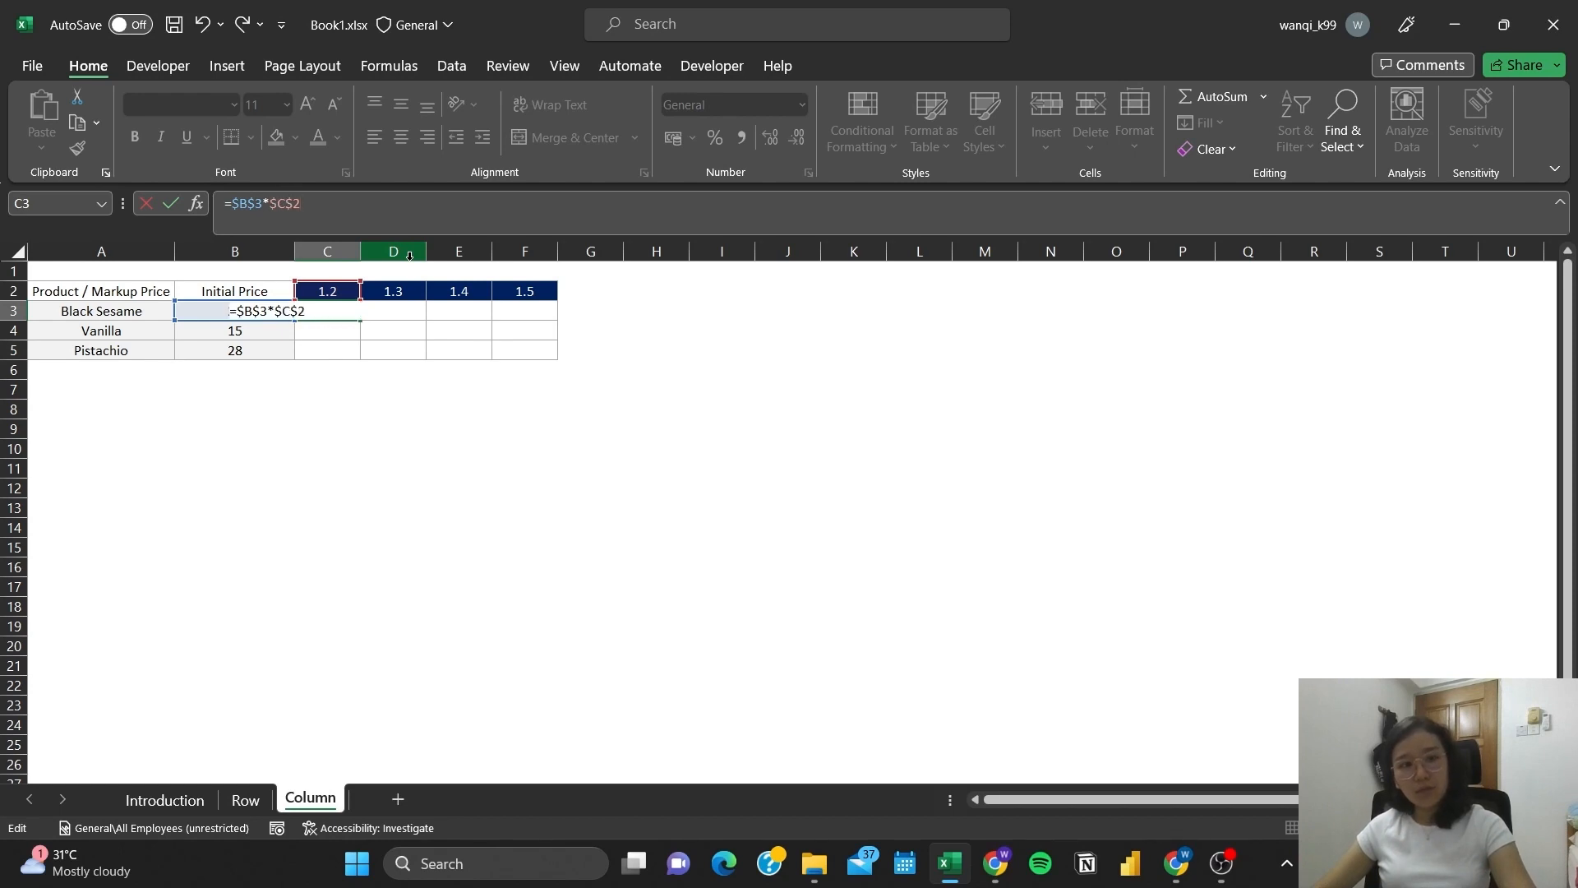
key(F4)
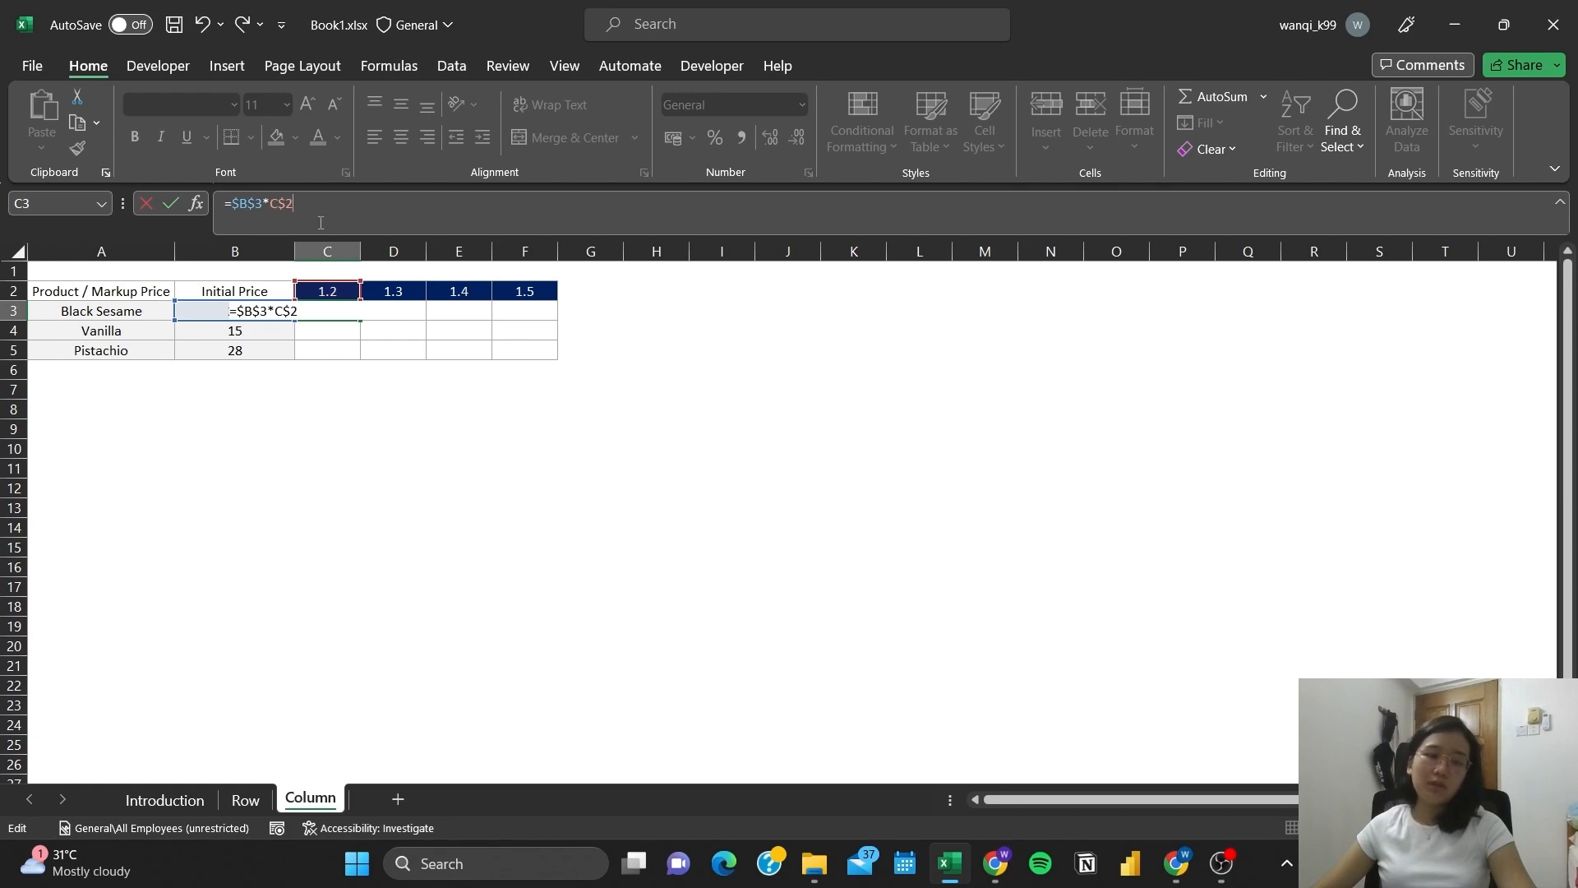
key(Return)
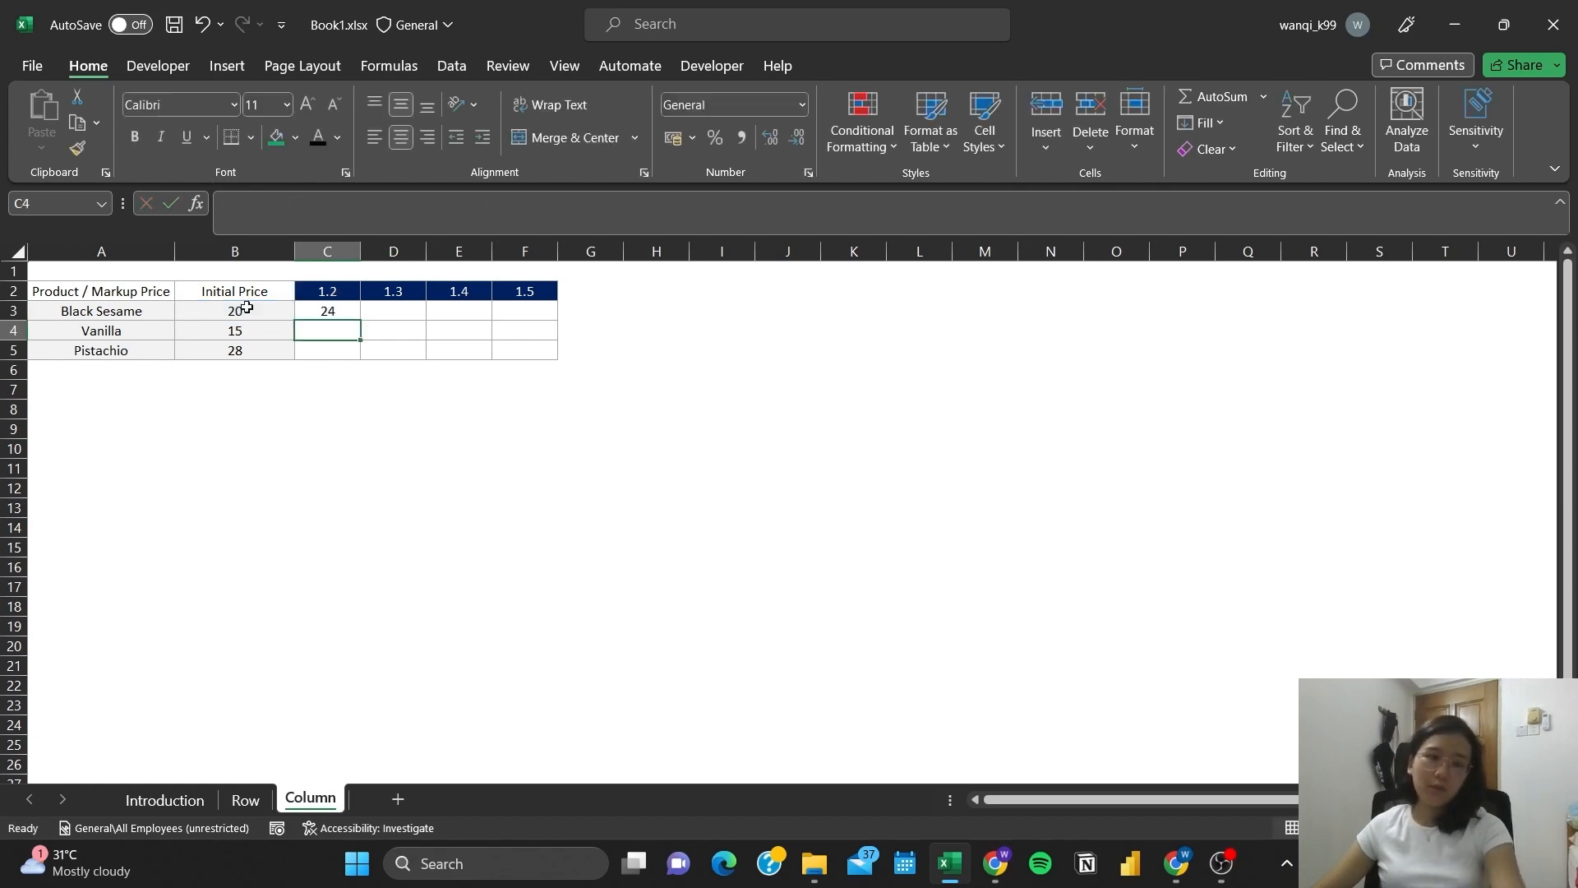
- Fill Black Sesame's C3 formula across through F3 for the remaining markups
click(331, 310)
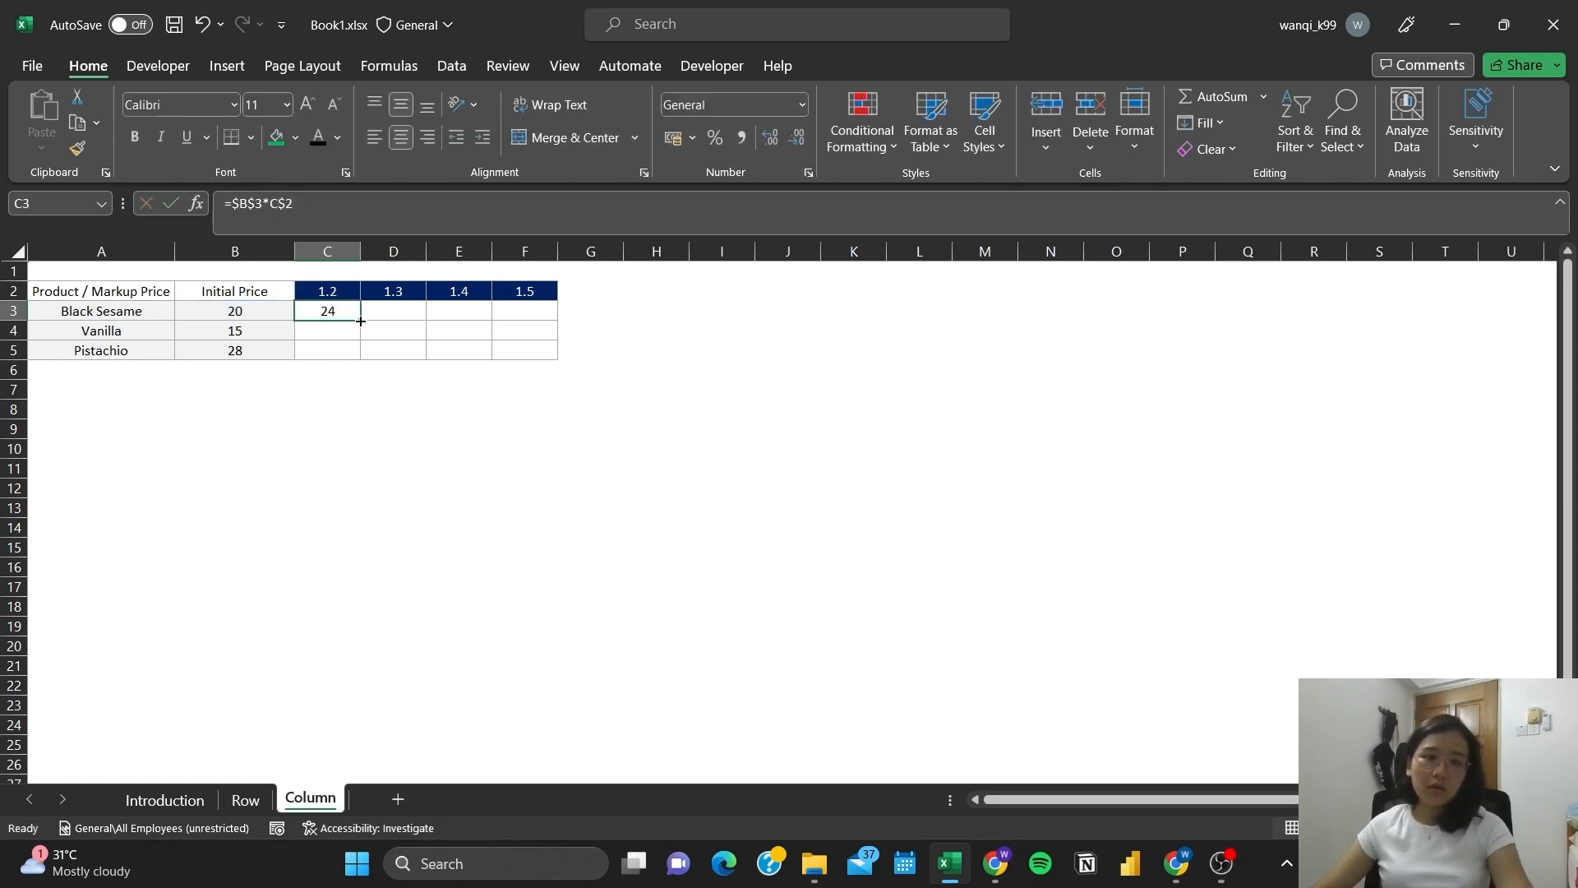
drag(361, 319, 530, 315)
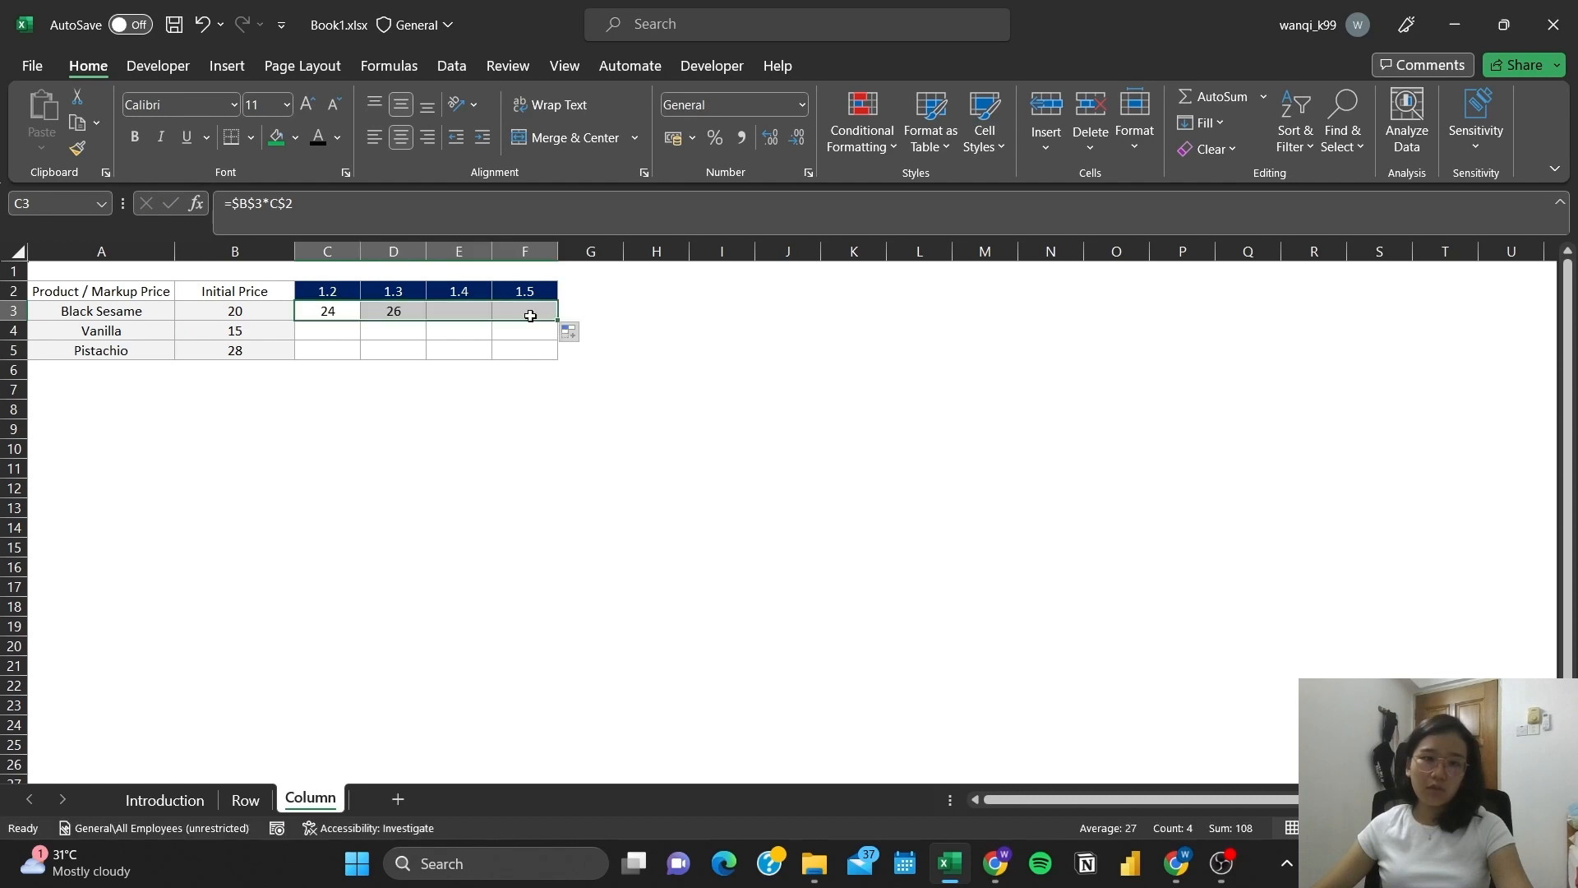
click(714, 346)
- Enter =$B$4*C$2 in cell C4, multiplying Vanilla's fully locked initial price by the row-locked markup
click(345, 338)
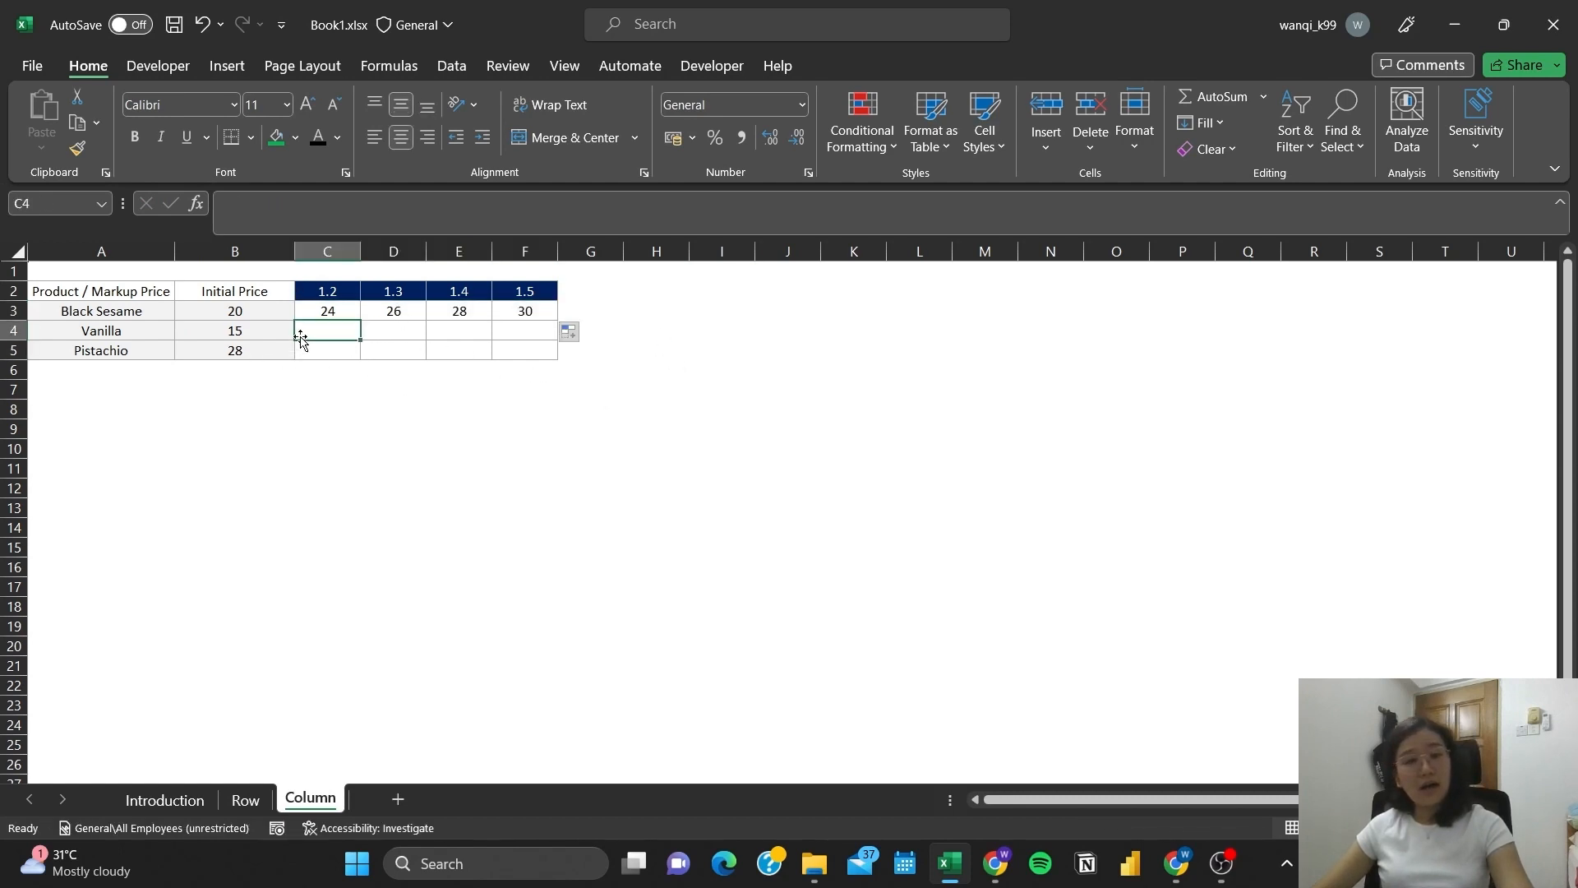
text(=)
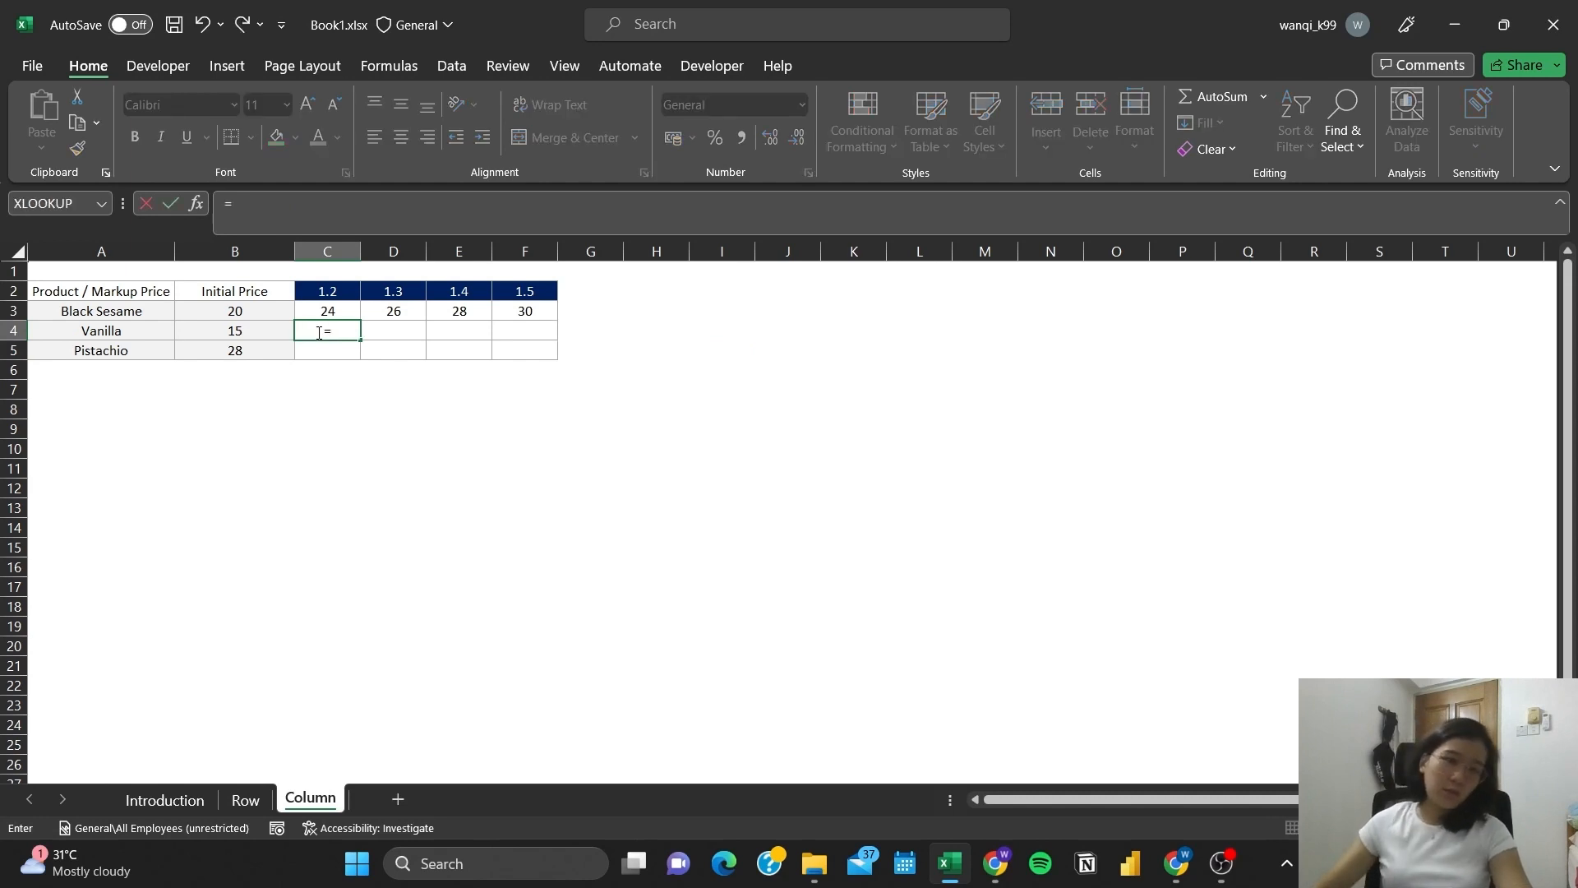
click(273, 323)
text(*)
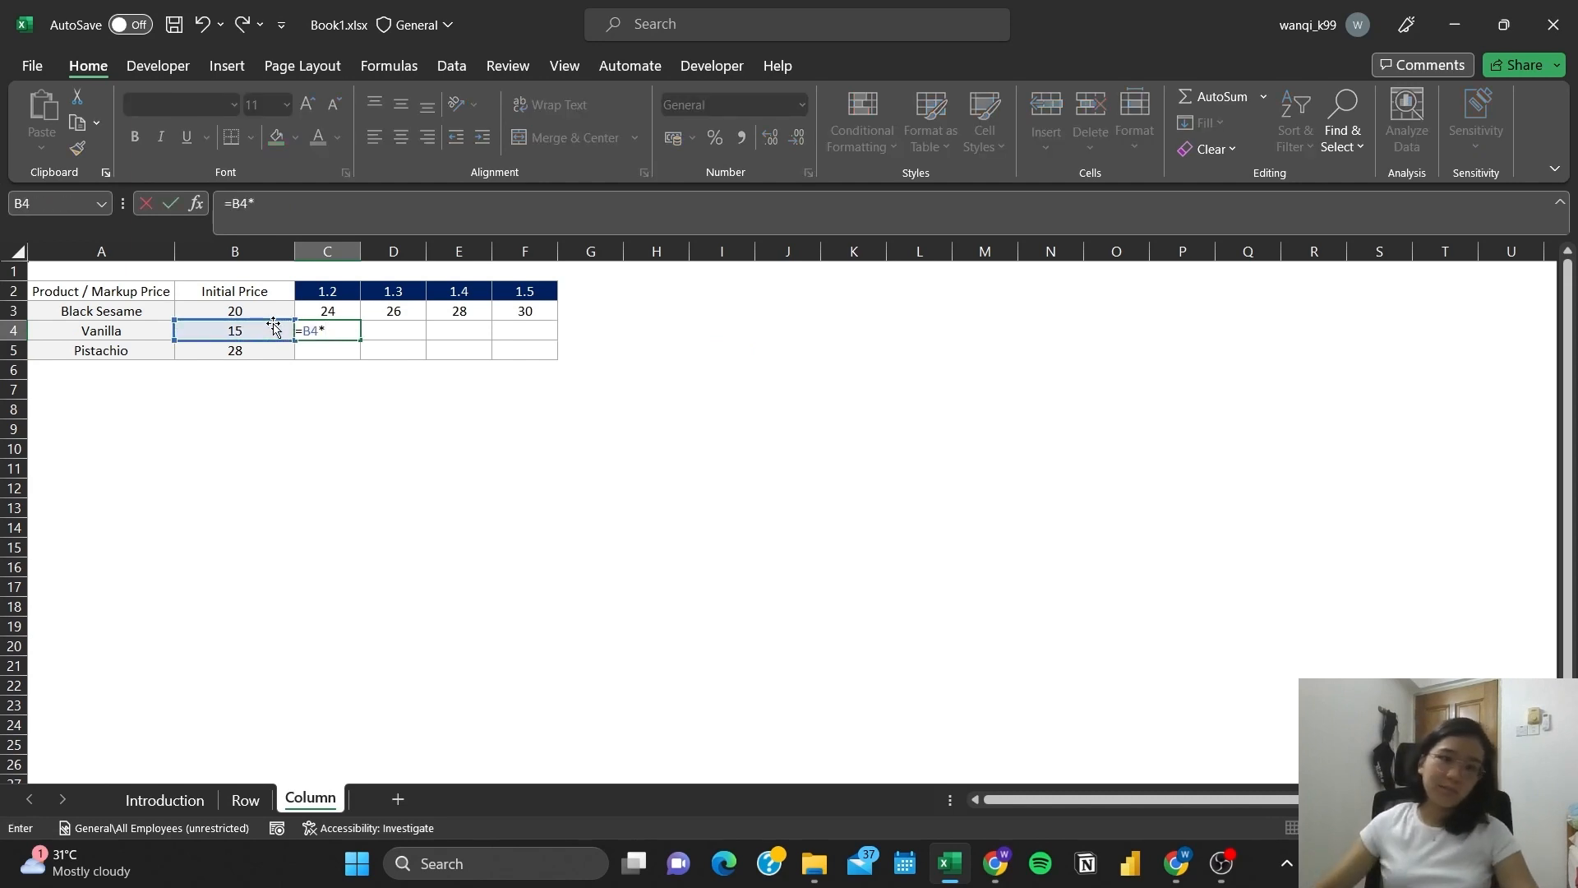
click(327, 292)
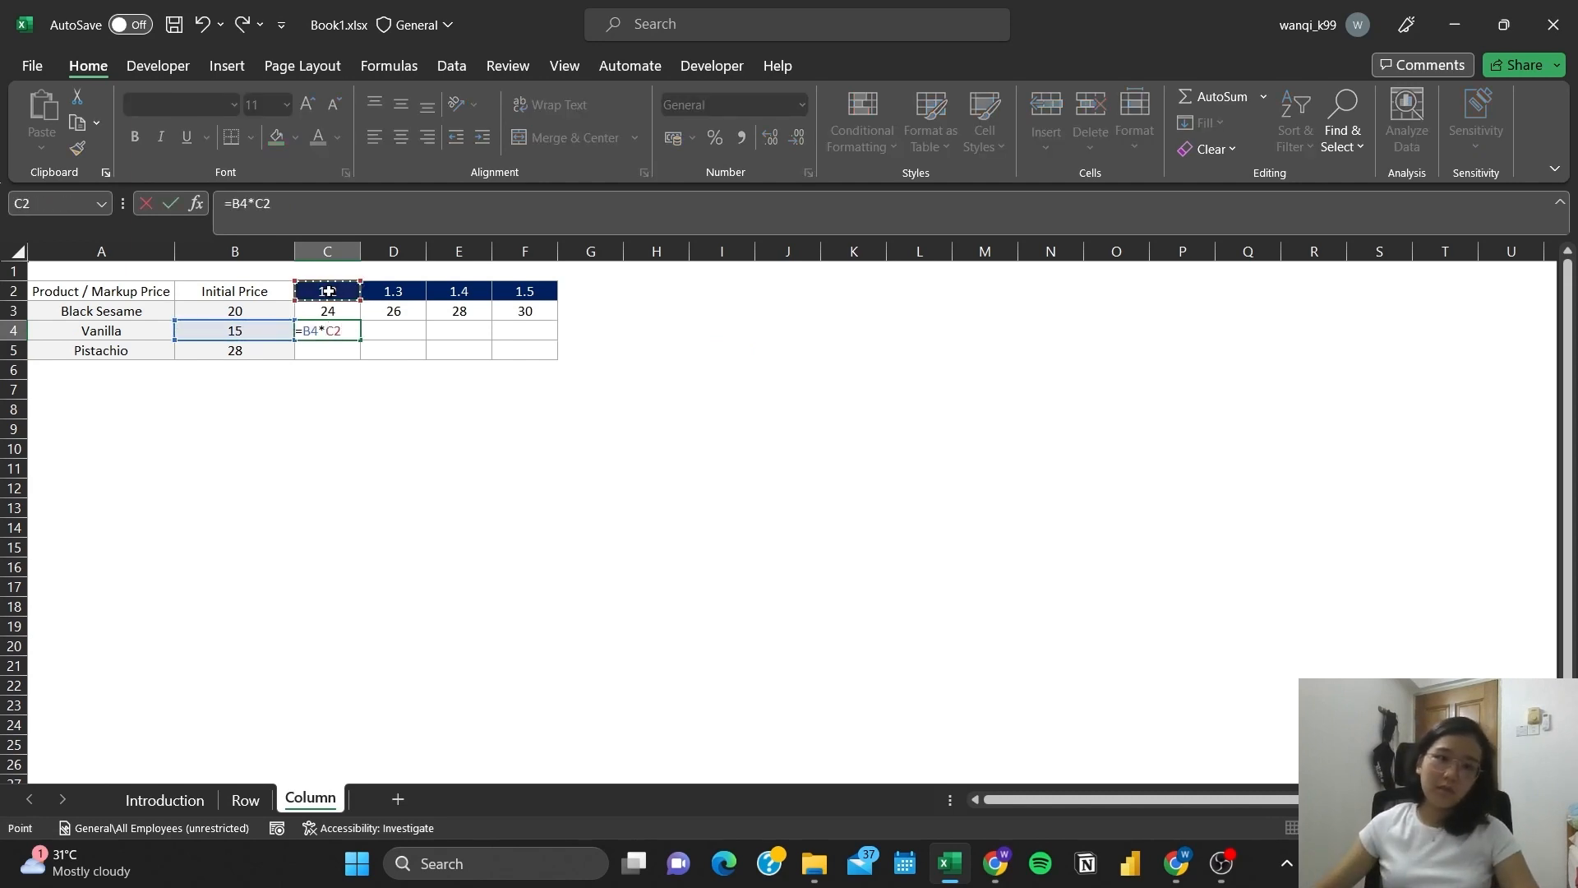
click(244, 205)
key(F4)
click(280, 206)
key(F4)
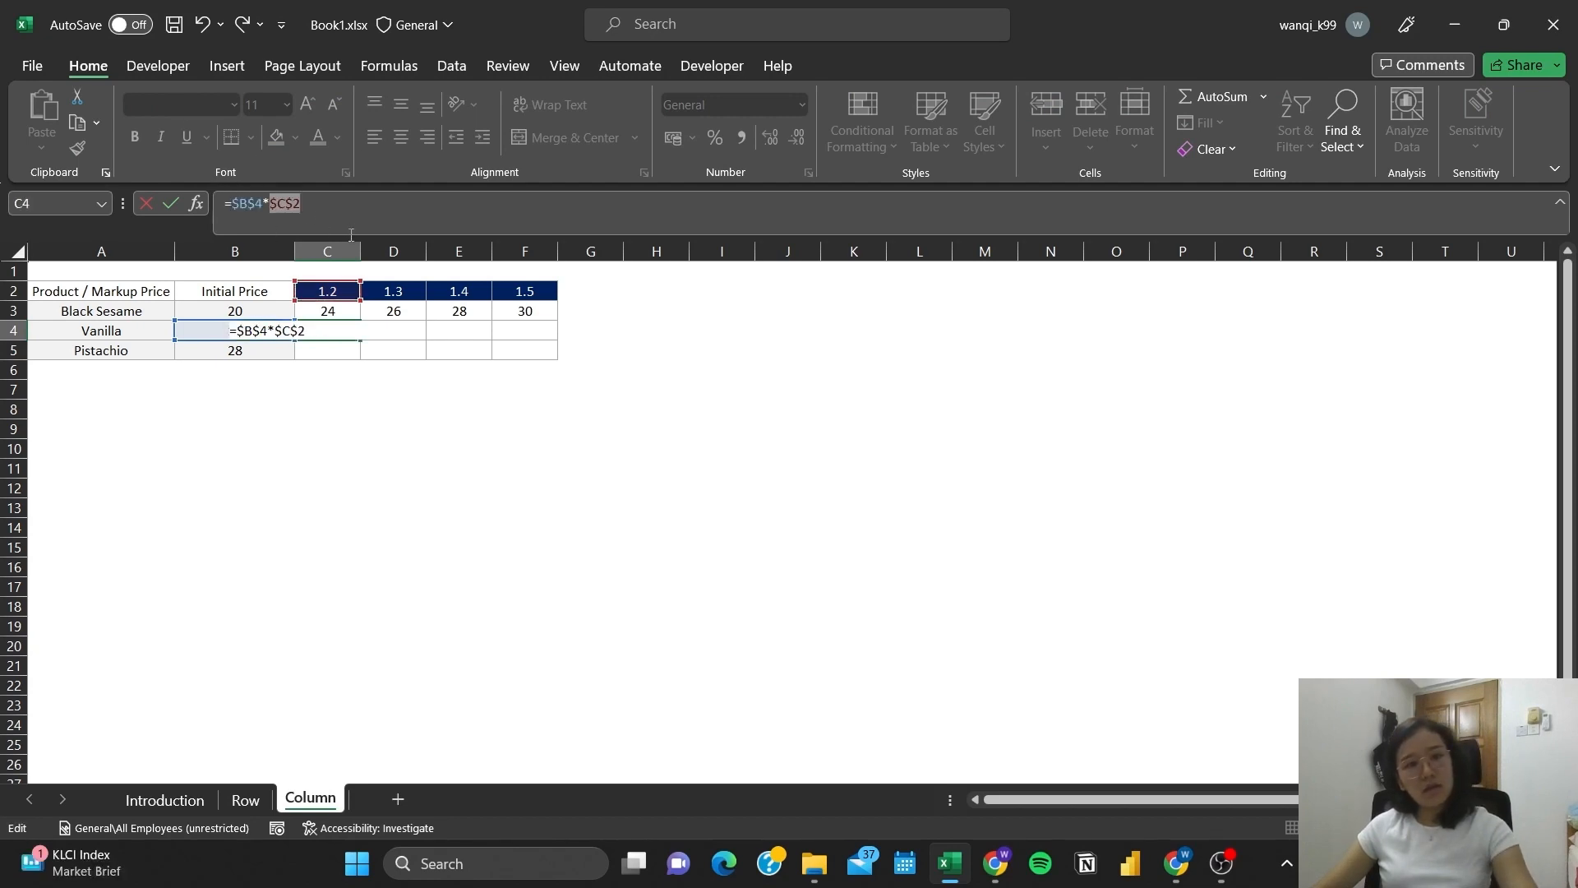
key(F4)
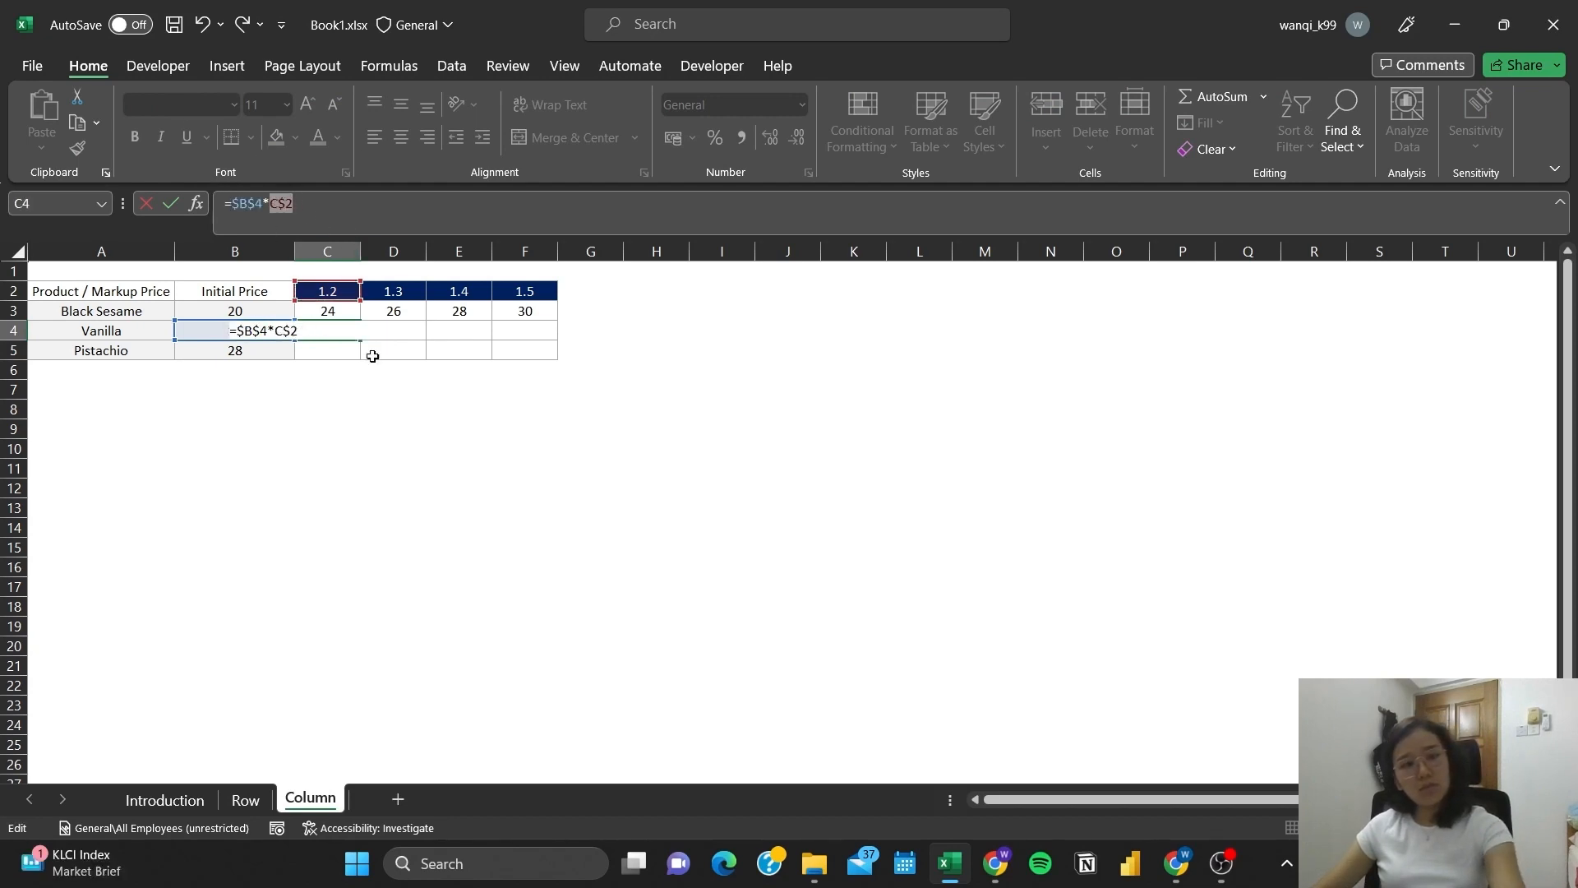
key(Return)
- Fill Vanilla's C4 formula across through F4 for the remaining markups
click(349, 333)
drag(367, 343, 559, 339)
click(643, 337)
- Enter =B5*C2 in cell C5, multiplying Pistachio's initial price by the 1.2 markup with relative references
click(317, 353)
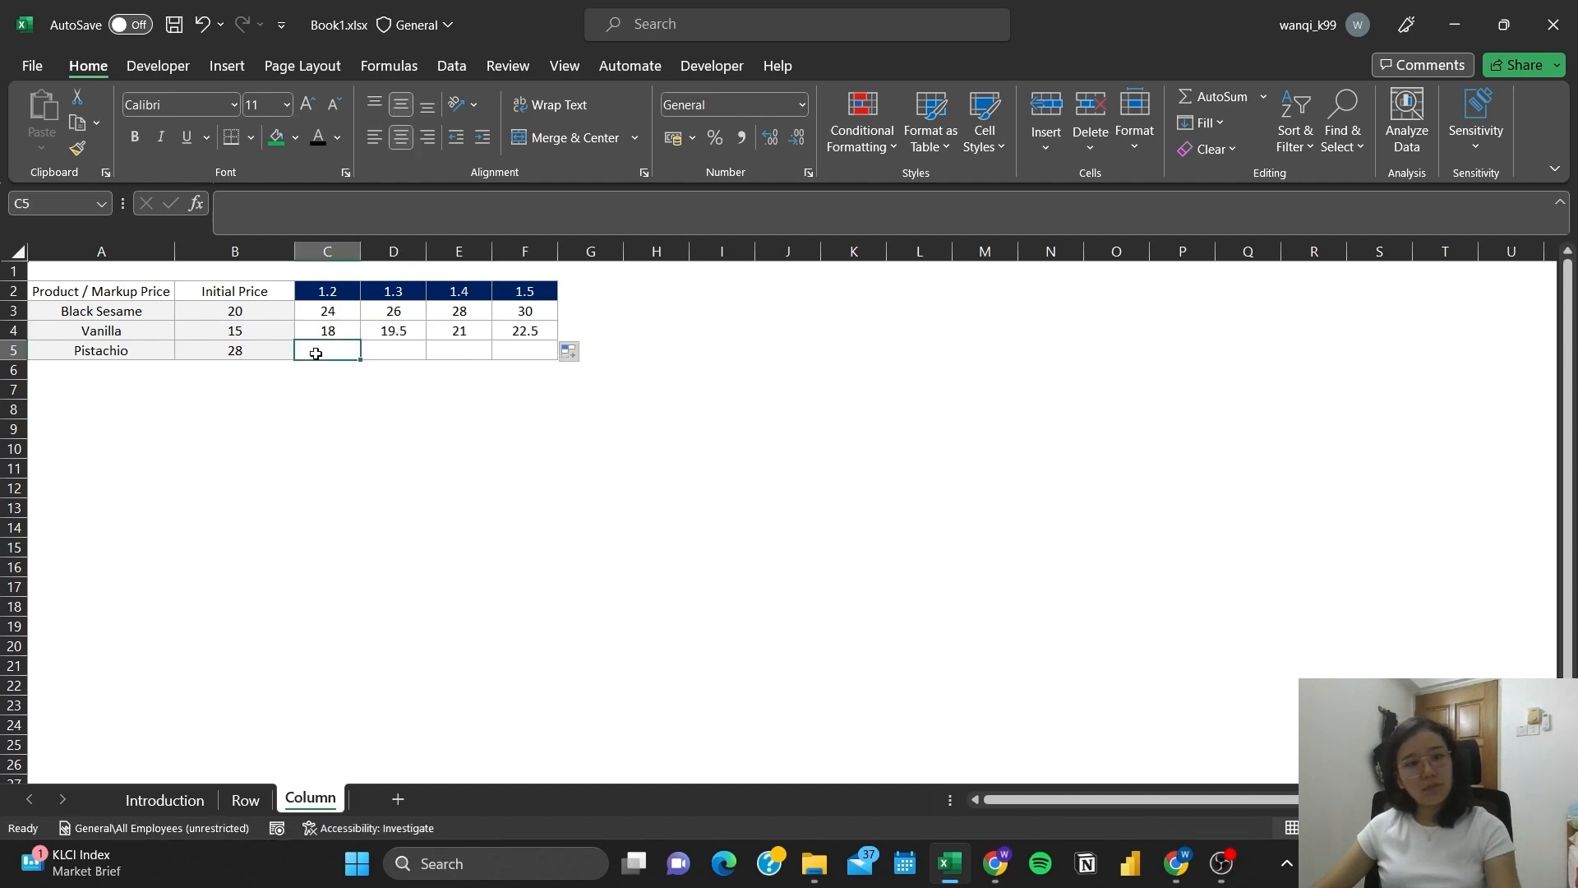
text(=)
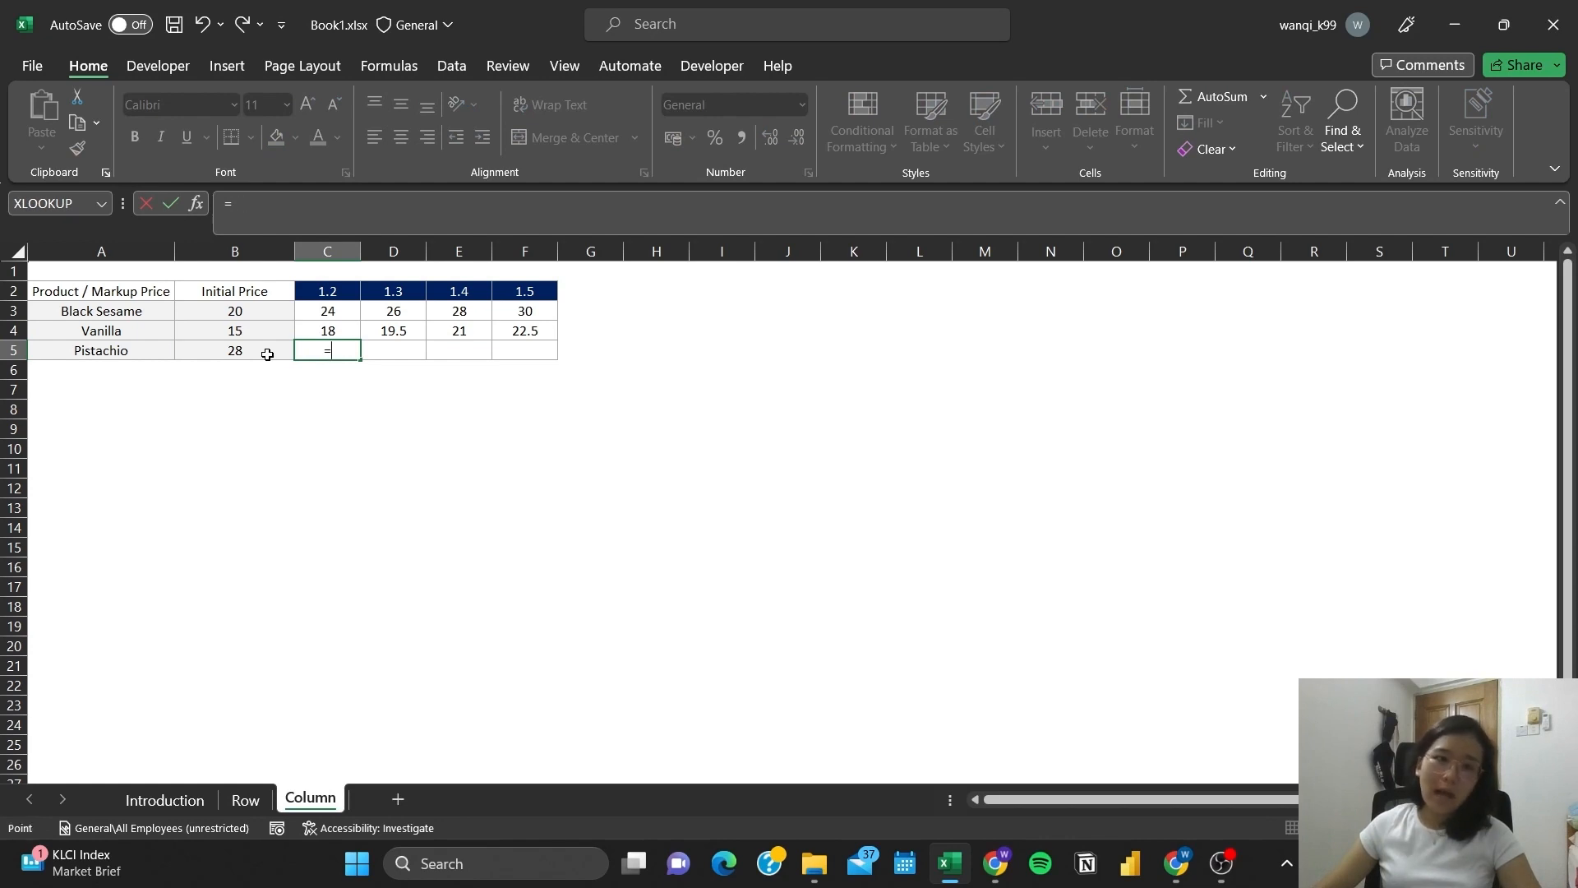
click(267, 354)
text(*)
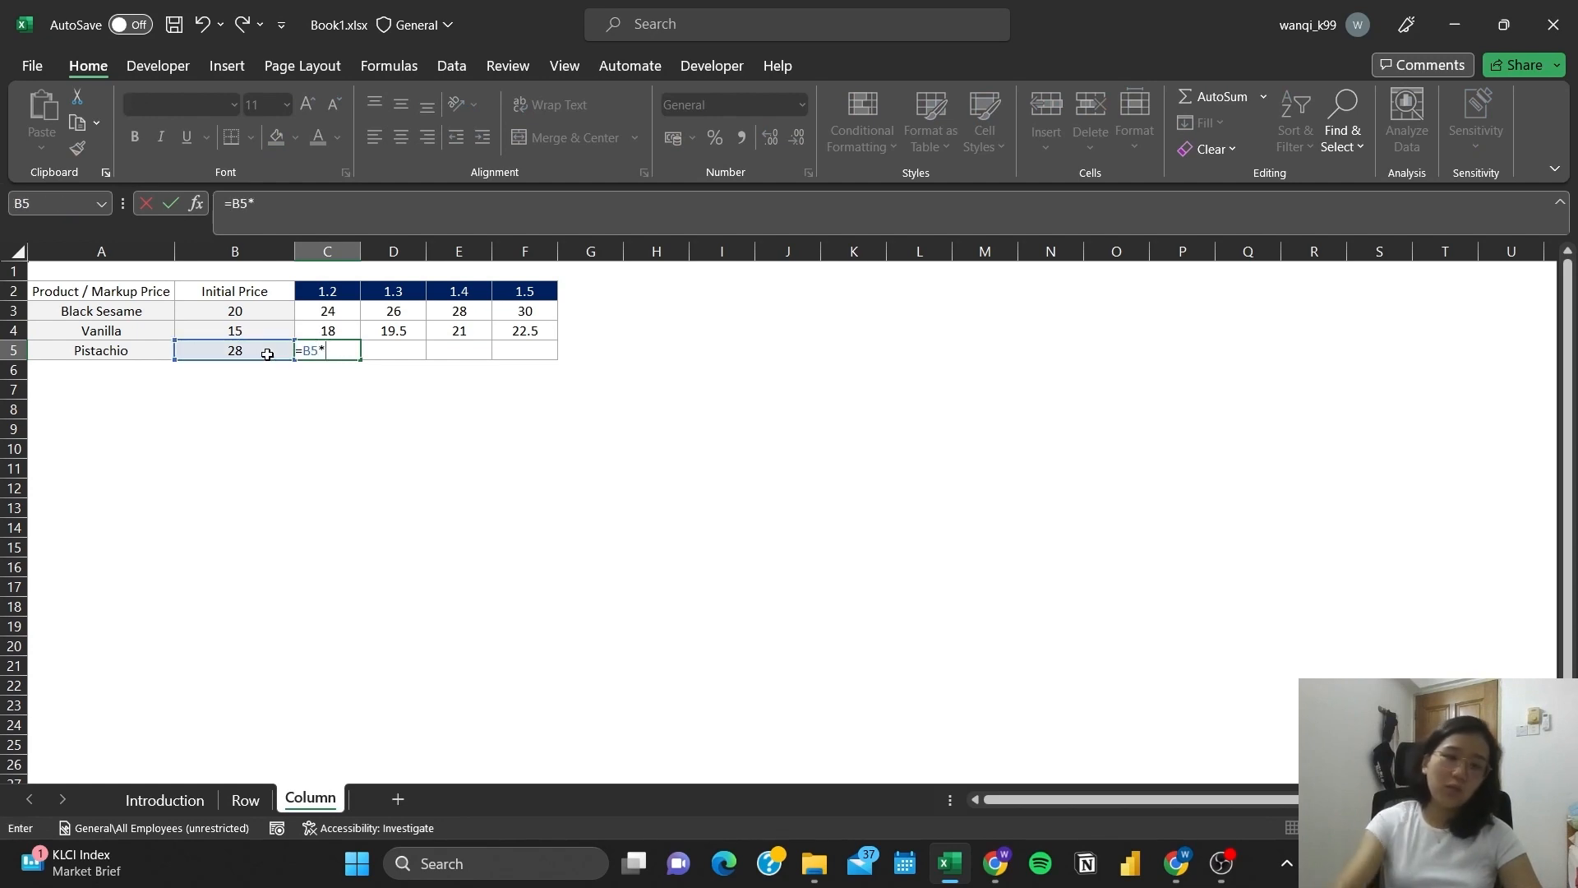
click(350, 291)
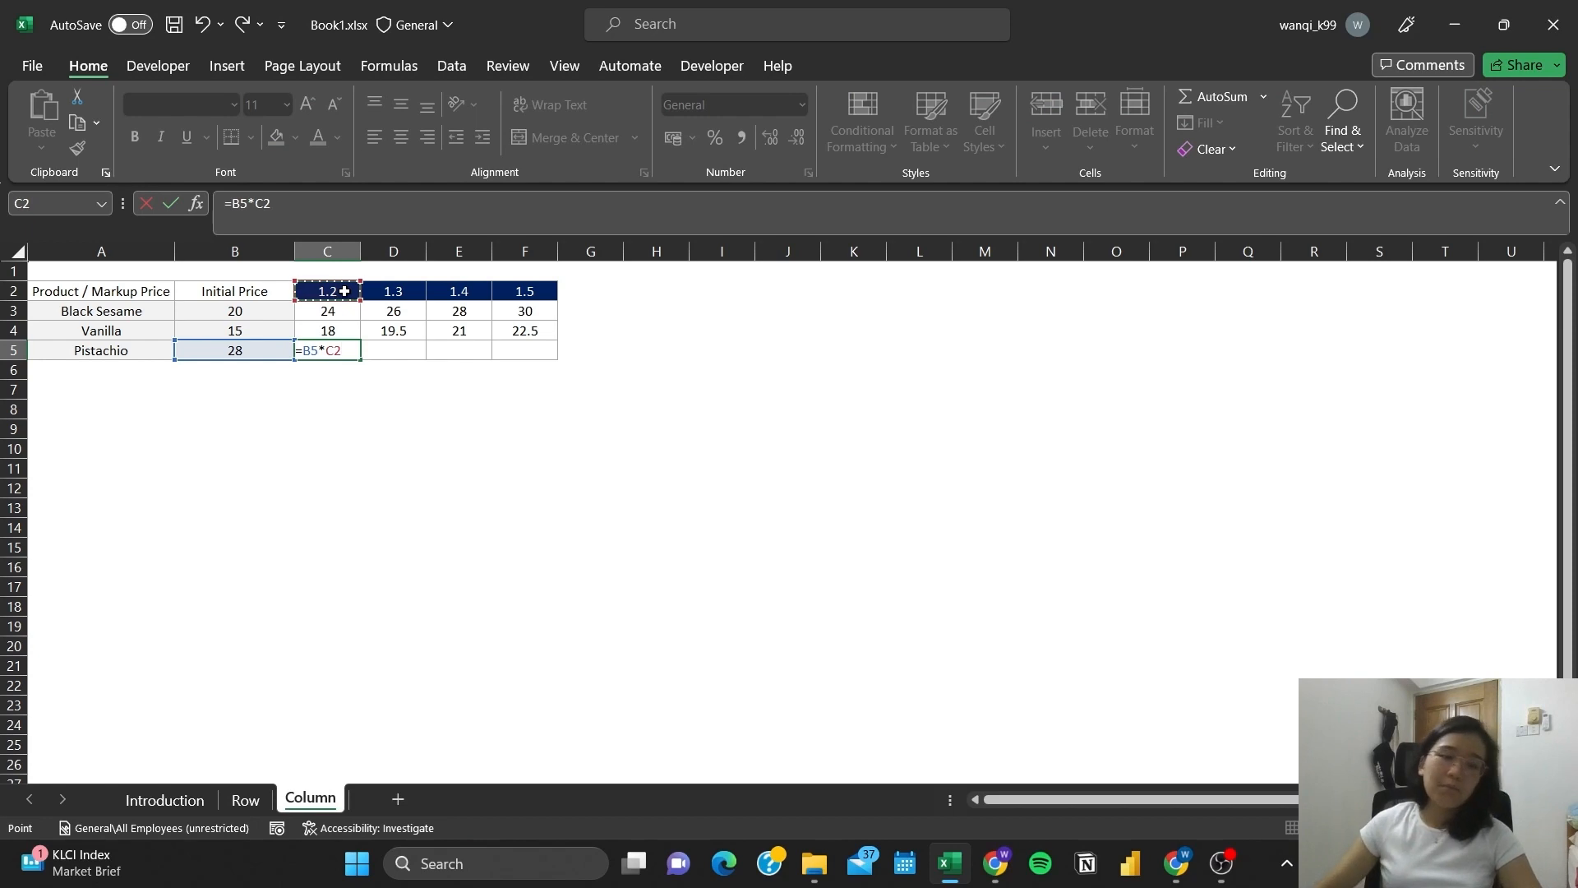
key(Return)
- Lock only the row of the markup reference in C5 so its formula reads =B5*C$2
click(339, 353)
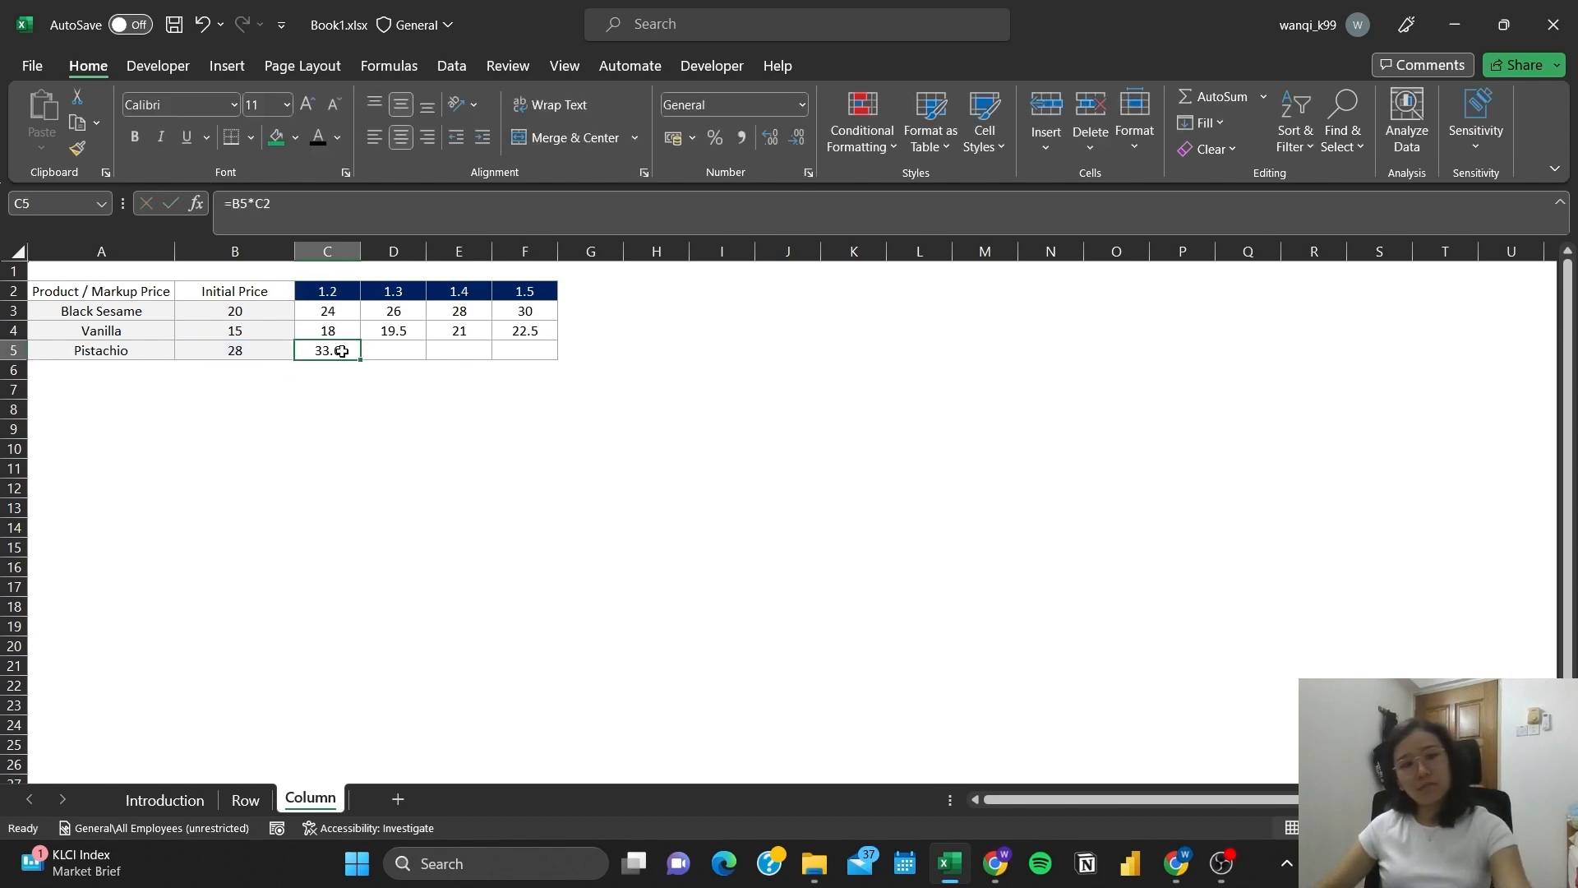
click(267, 203)
key(F5)
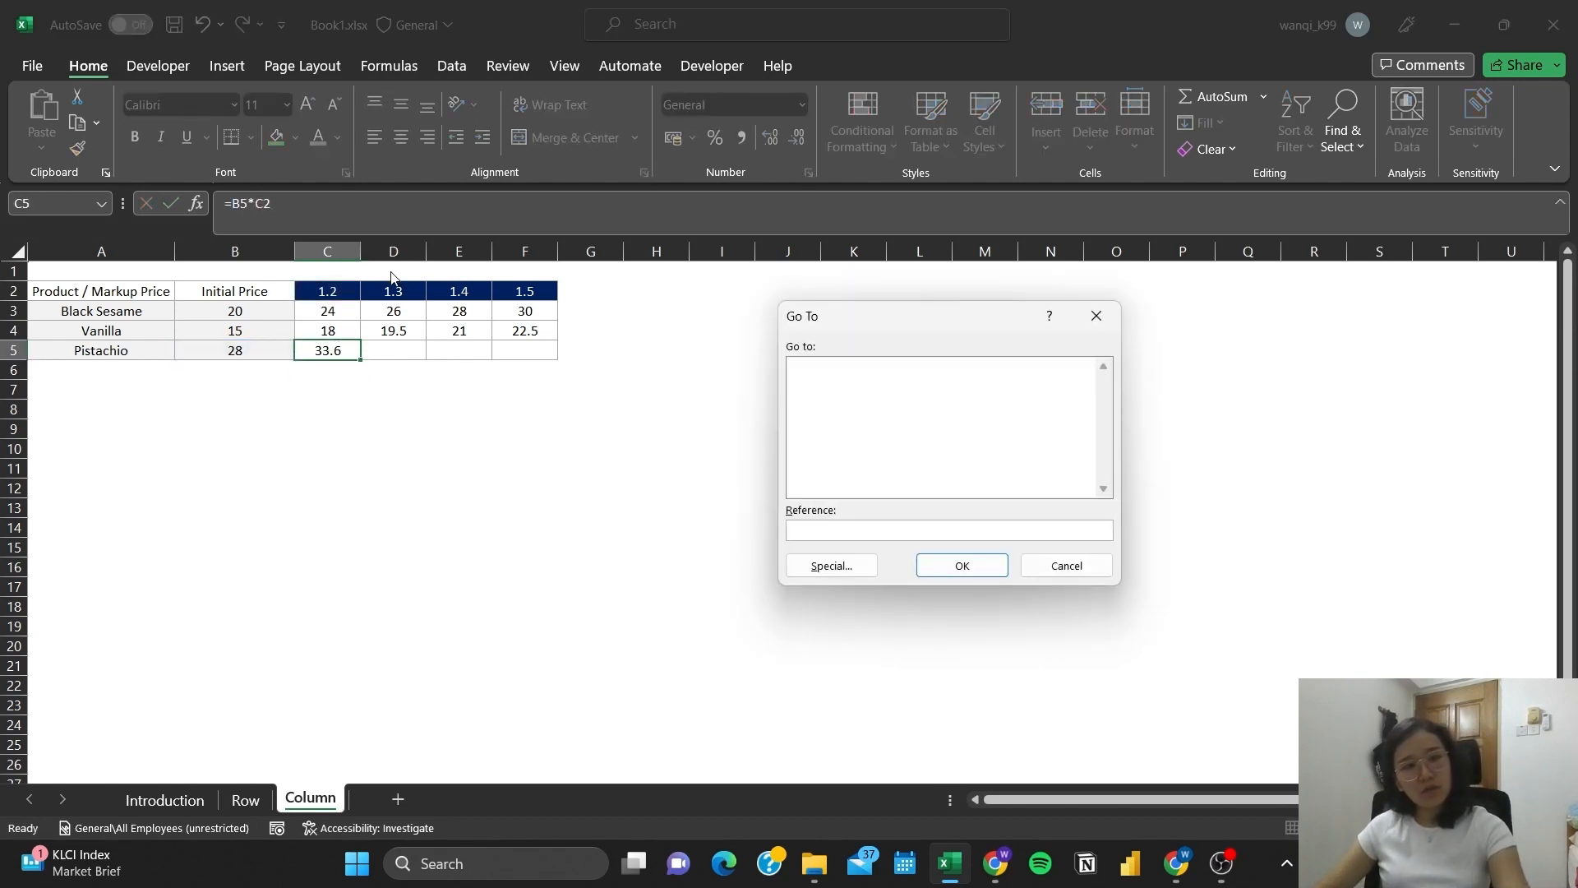
click(1059, 565)
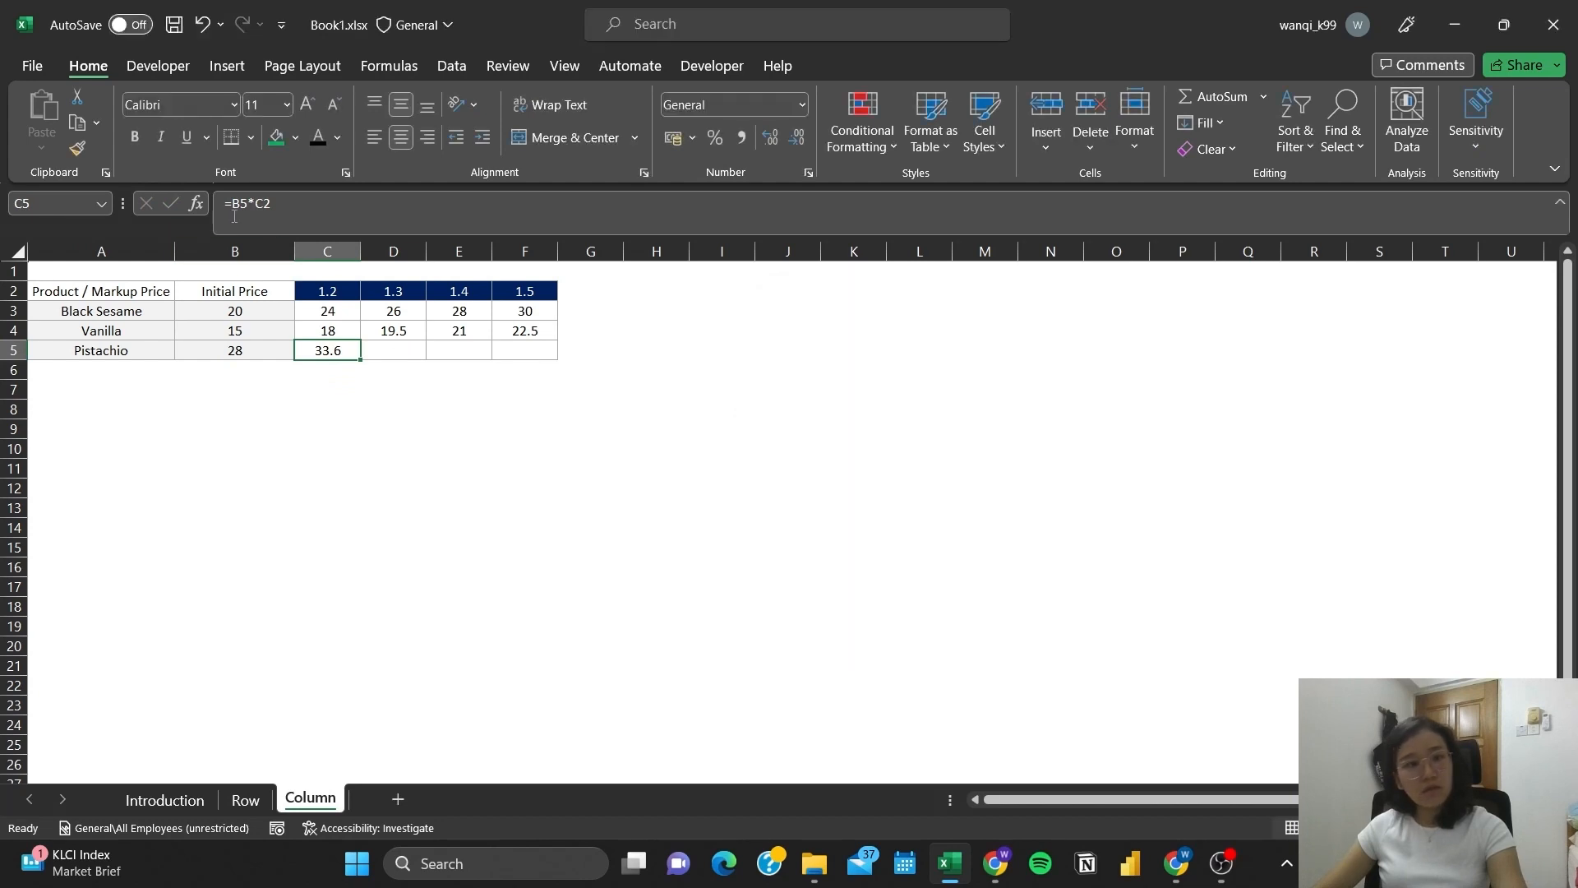
click(268, 203)
key(F4)
key(F4)
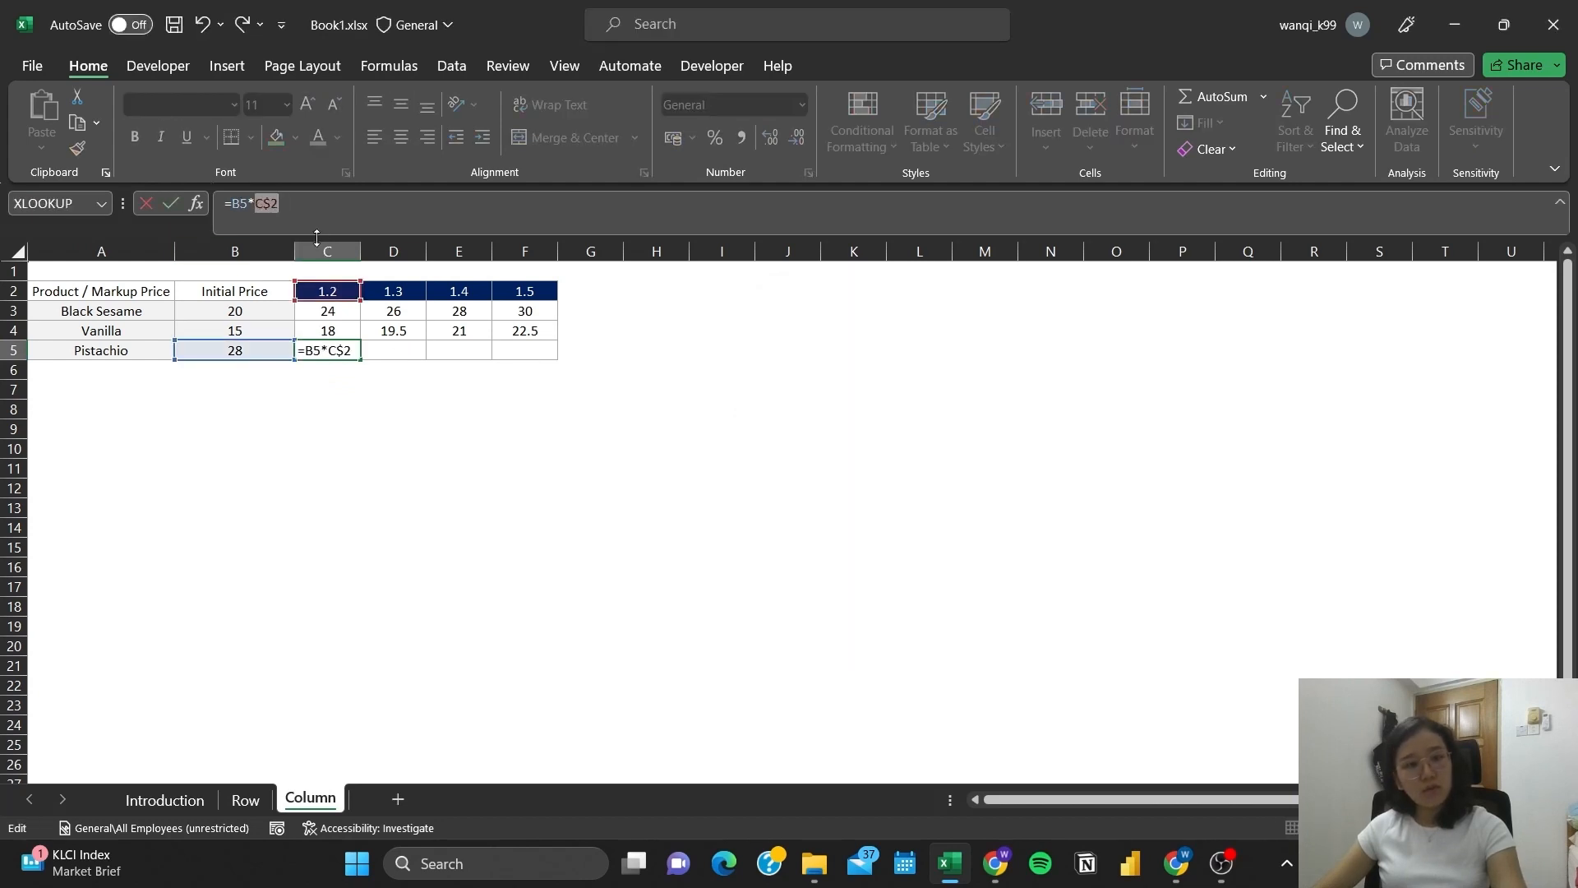
key(Return)
- Fill Pistachio's C5 formula, with its initial price reference still unlocked, across through F5
click(344, 353)
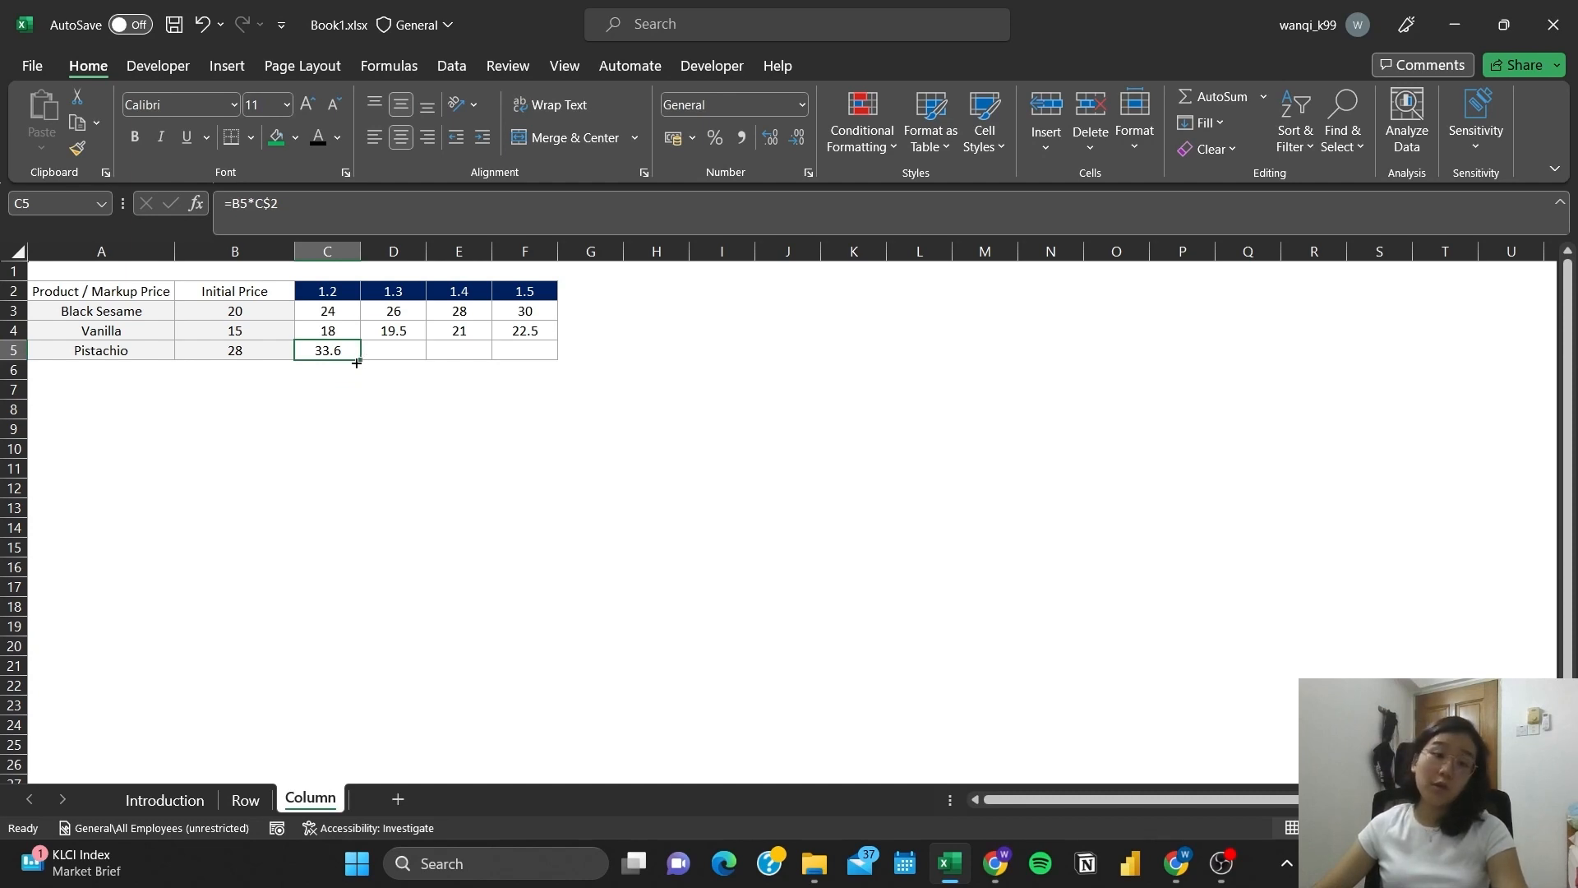
drag(360, 358, 534, 352)
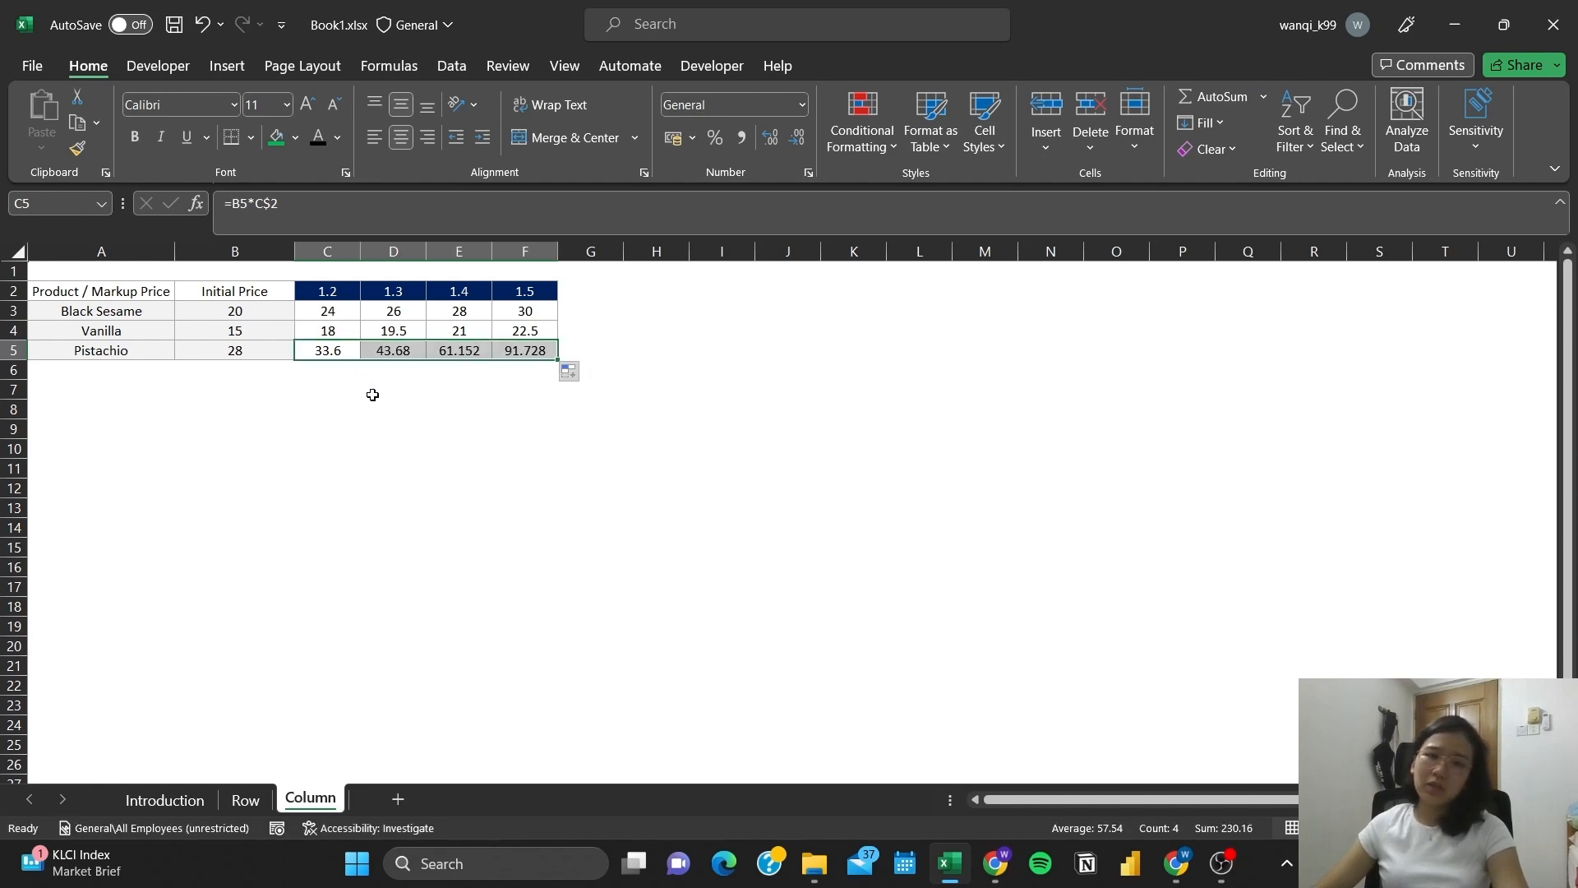
- Examine the formulas in D5 and E5 to see which price and markup cells they reference
click(390, 351)
click(365, 200)
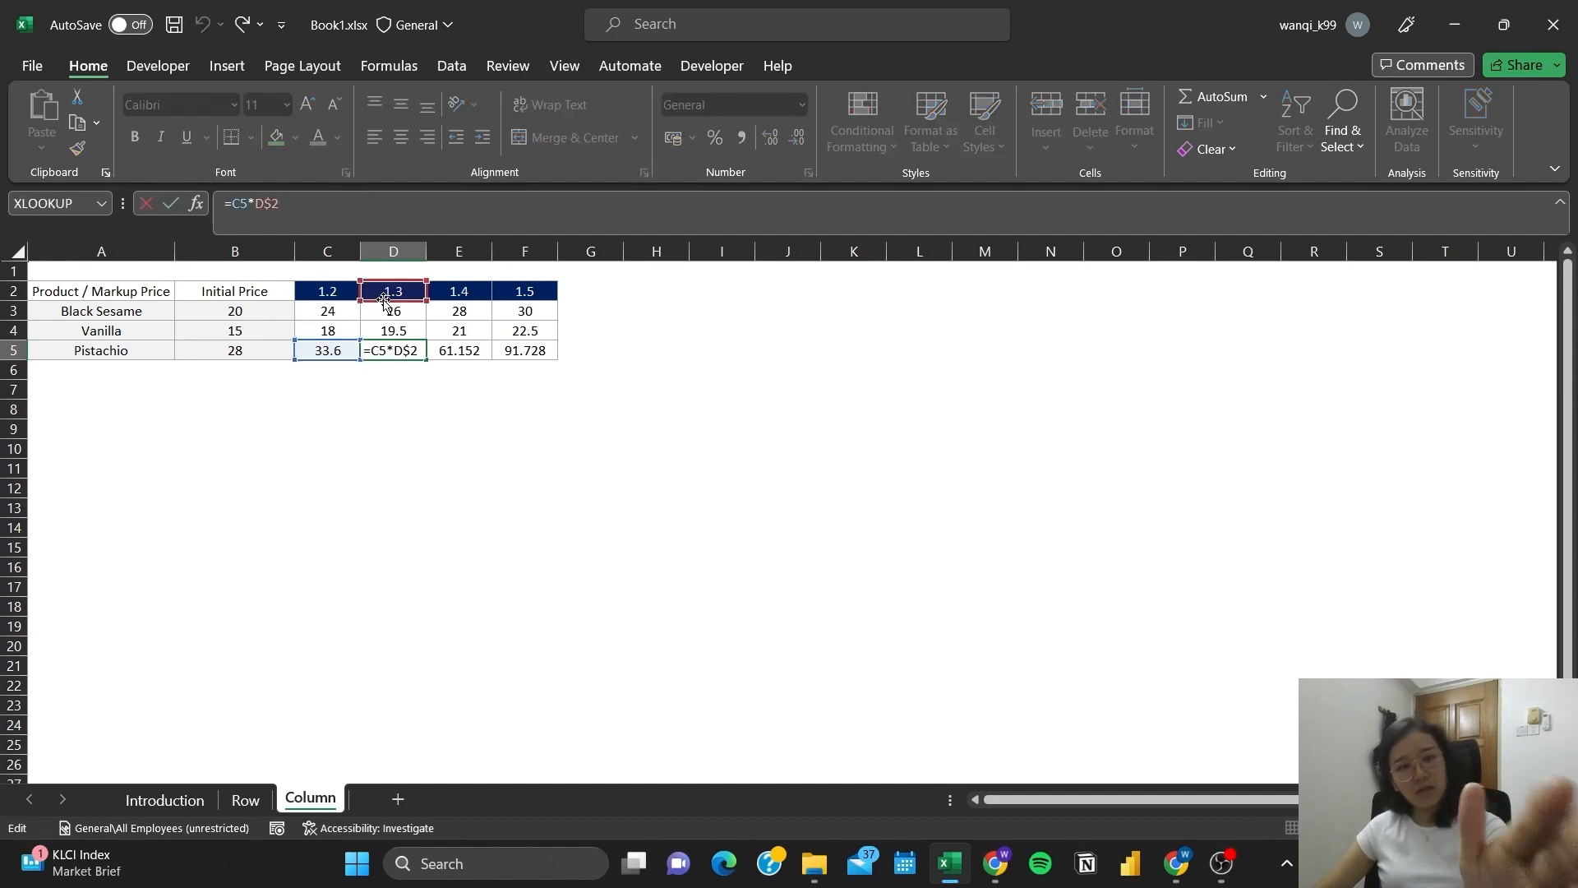
click(474, 355)
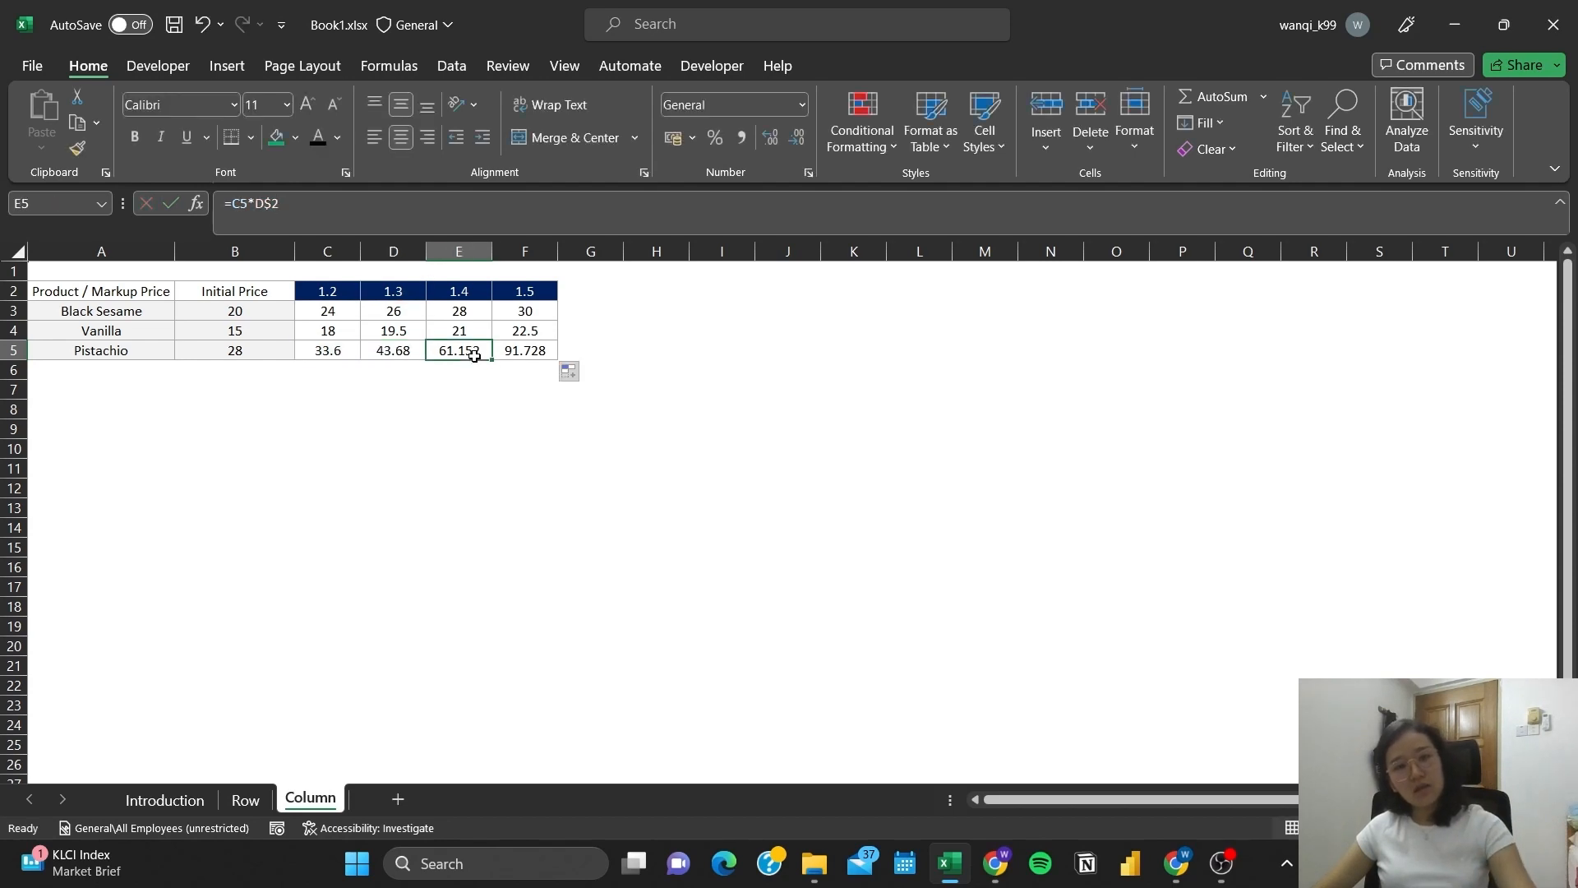
click(257, 207)
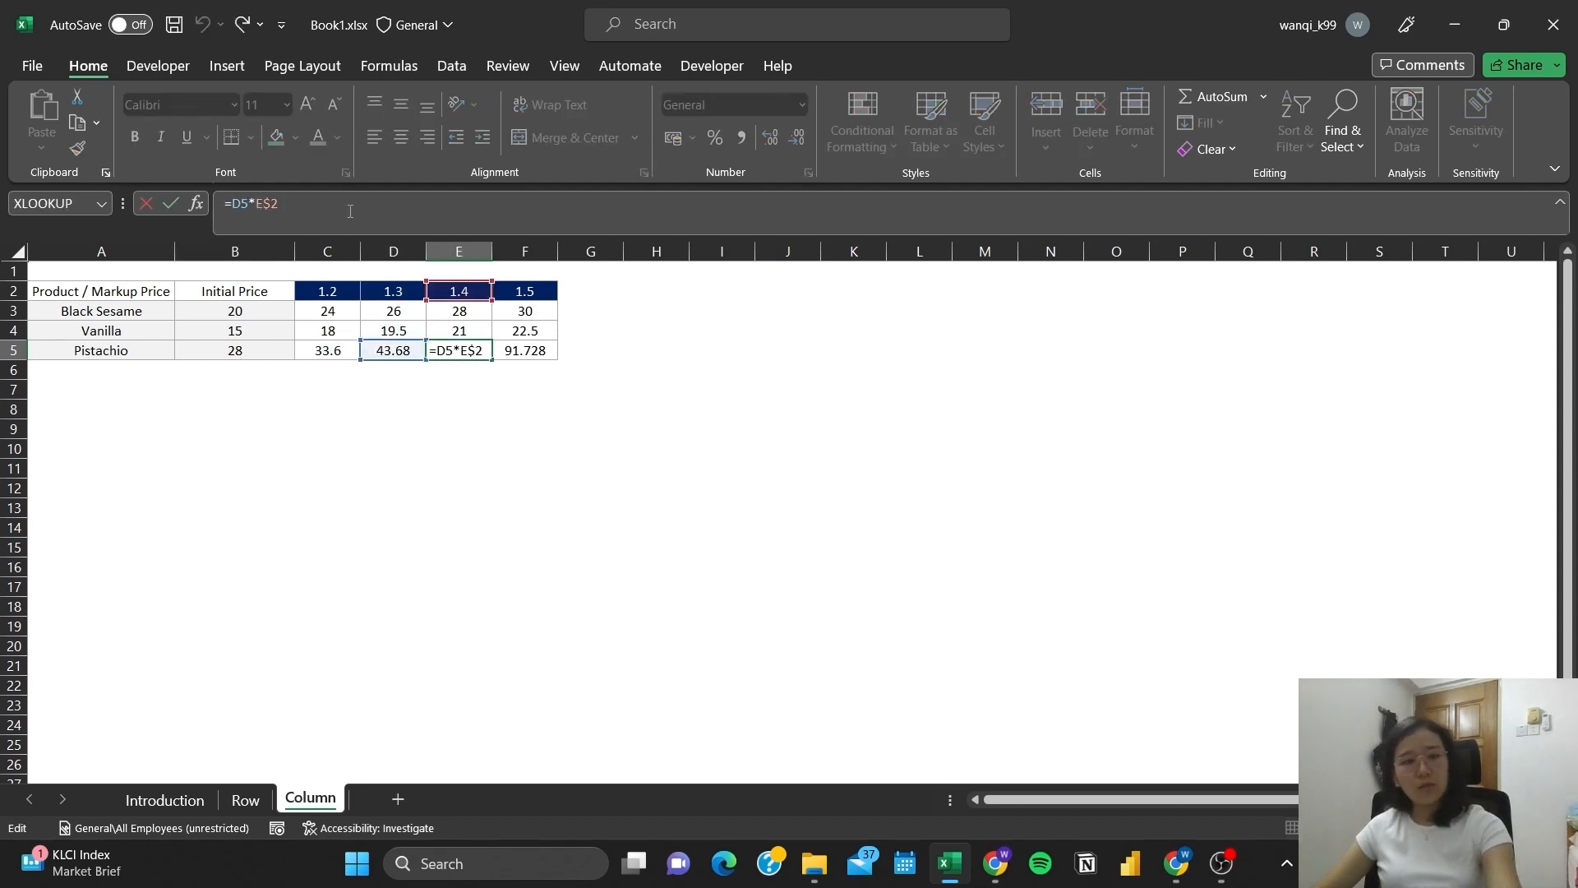
key(Escape)
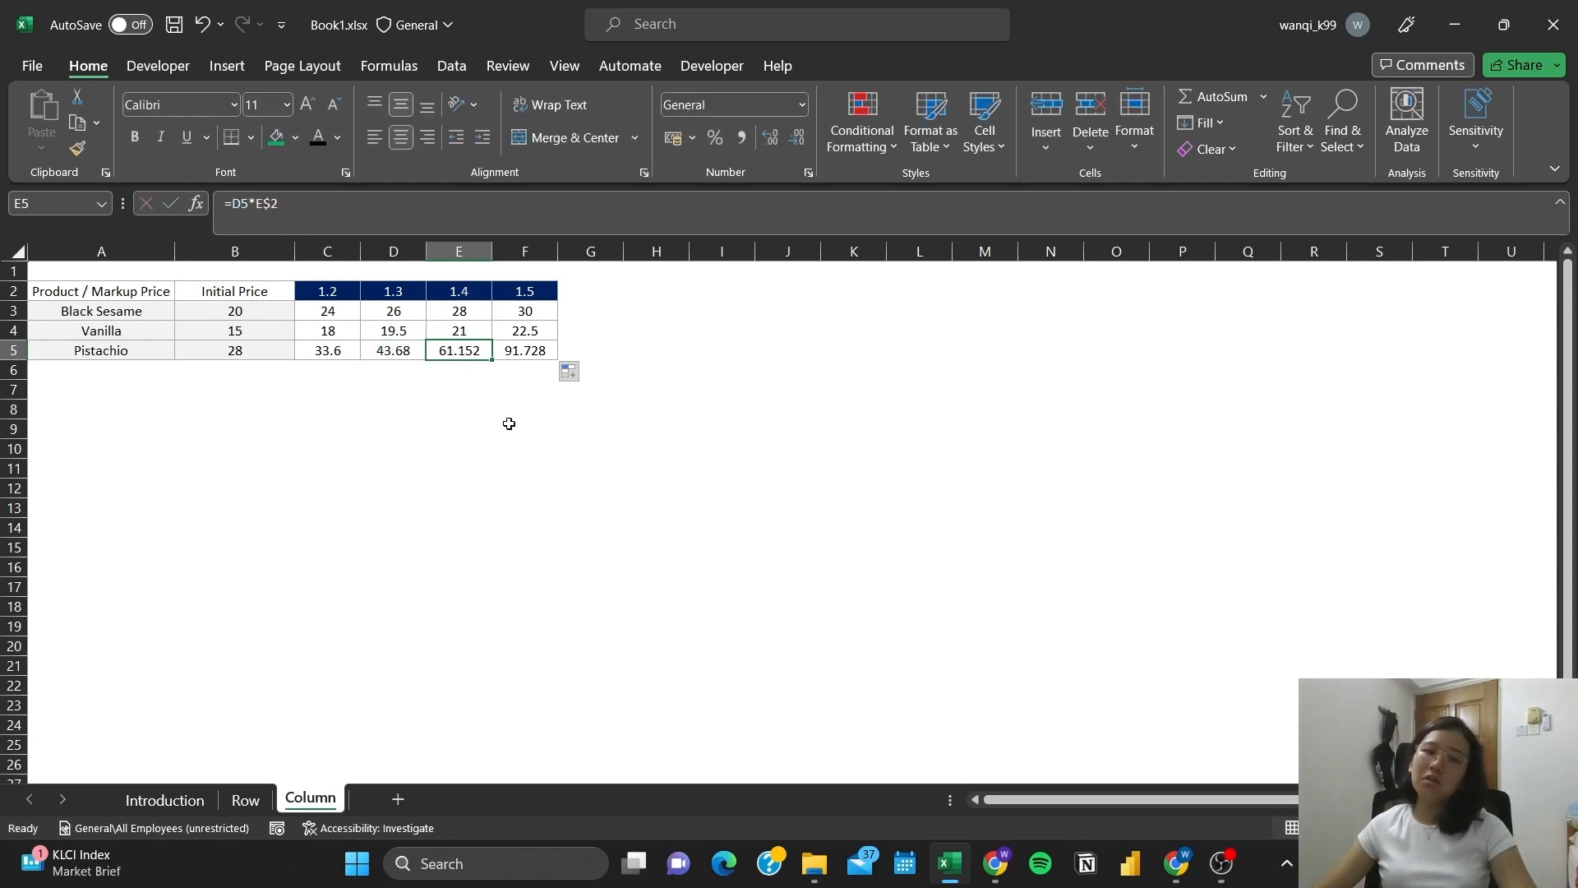
- Lock the Pistachio initial price reference in C5 so its formula reads =$B$5*C$2
click(323, 351)
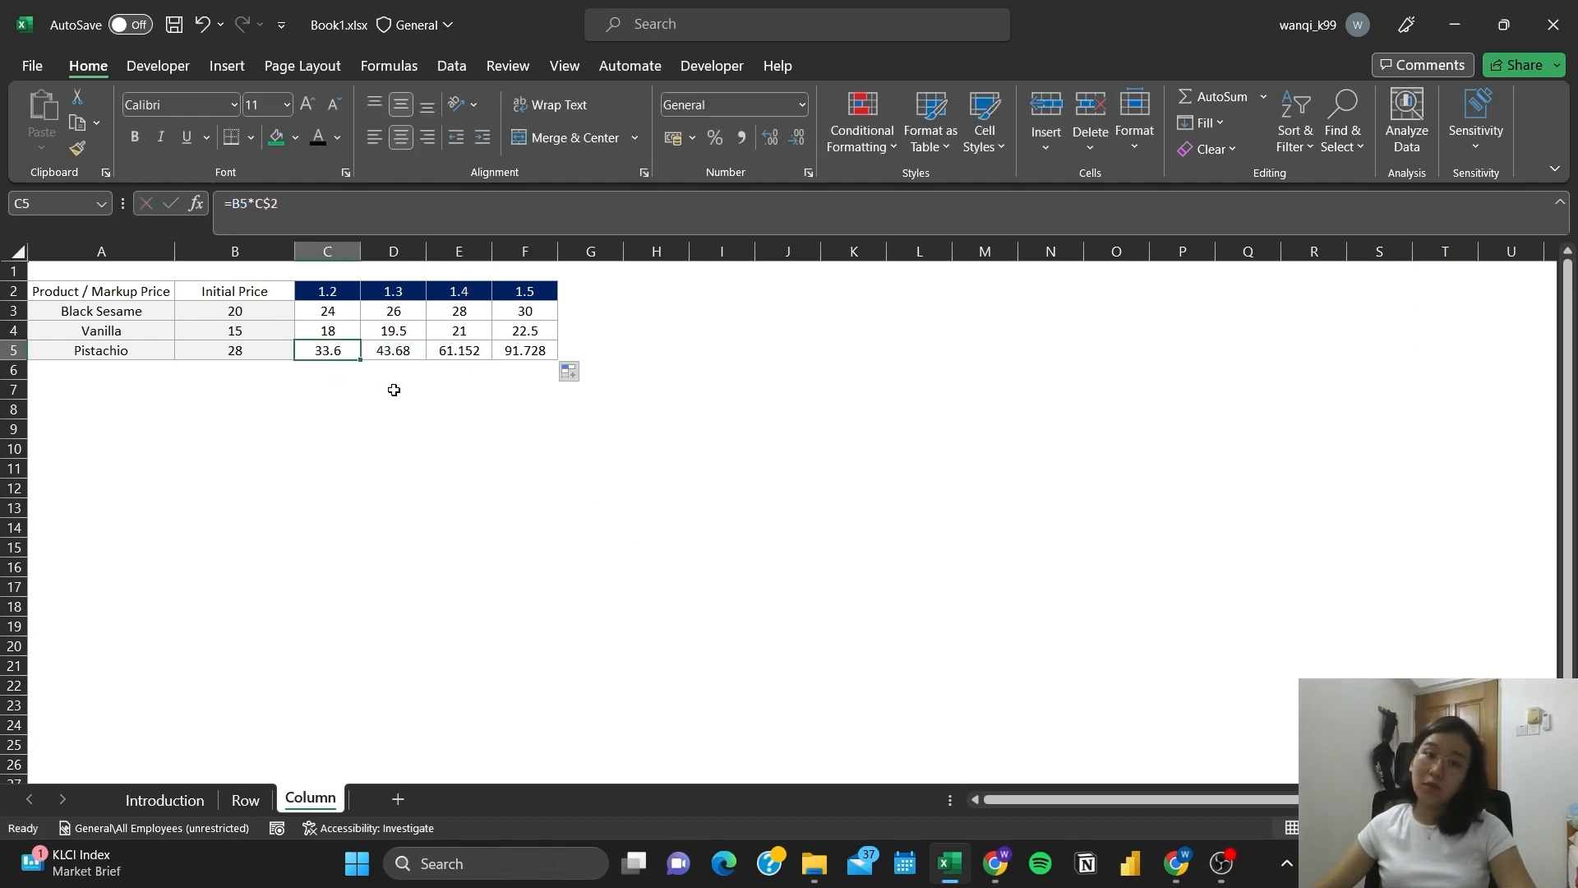
click(237, 207)
key(F4)
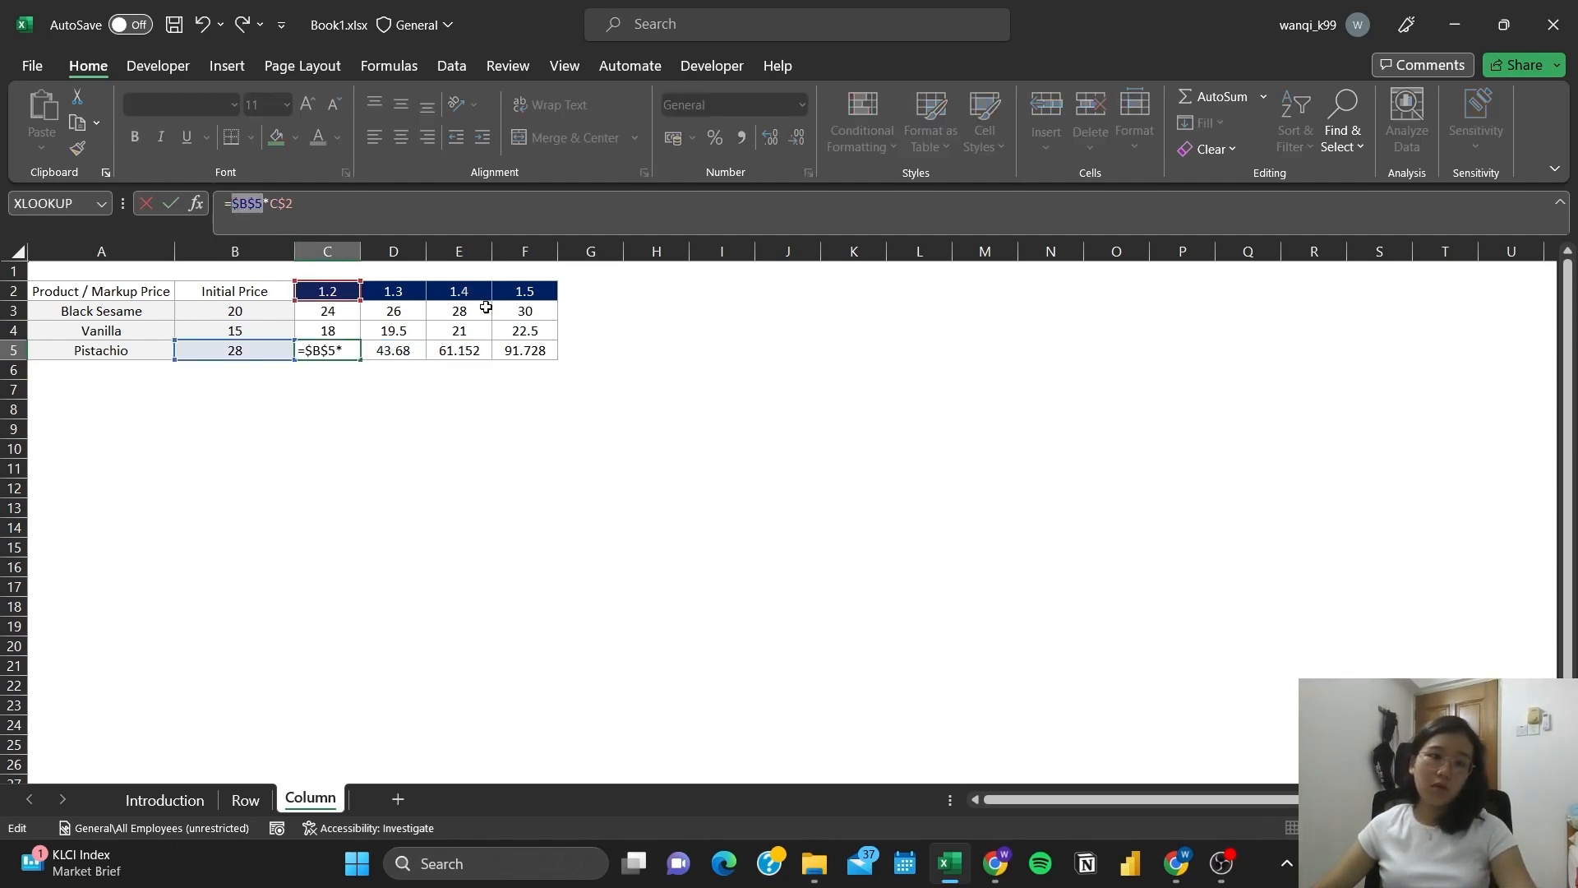
key(Return)
- Refill D5 through F5 with the corrected Pistachio formula from C5
click(349, 352)
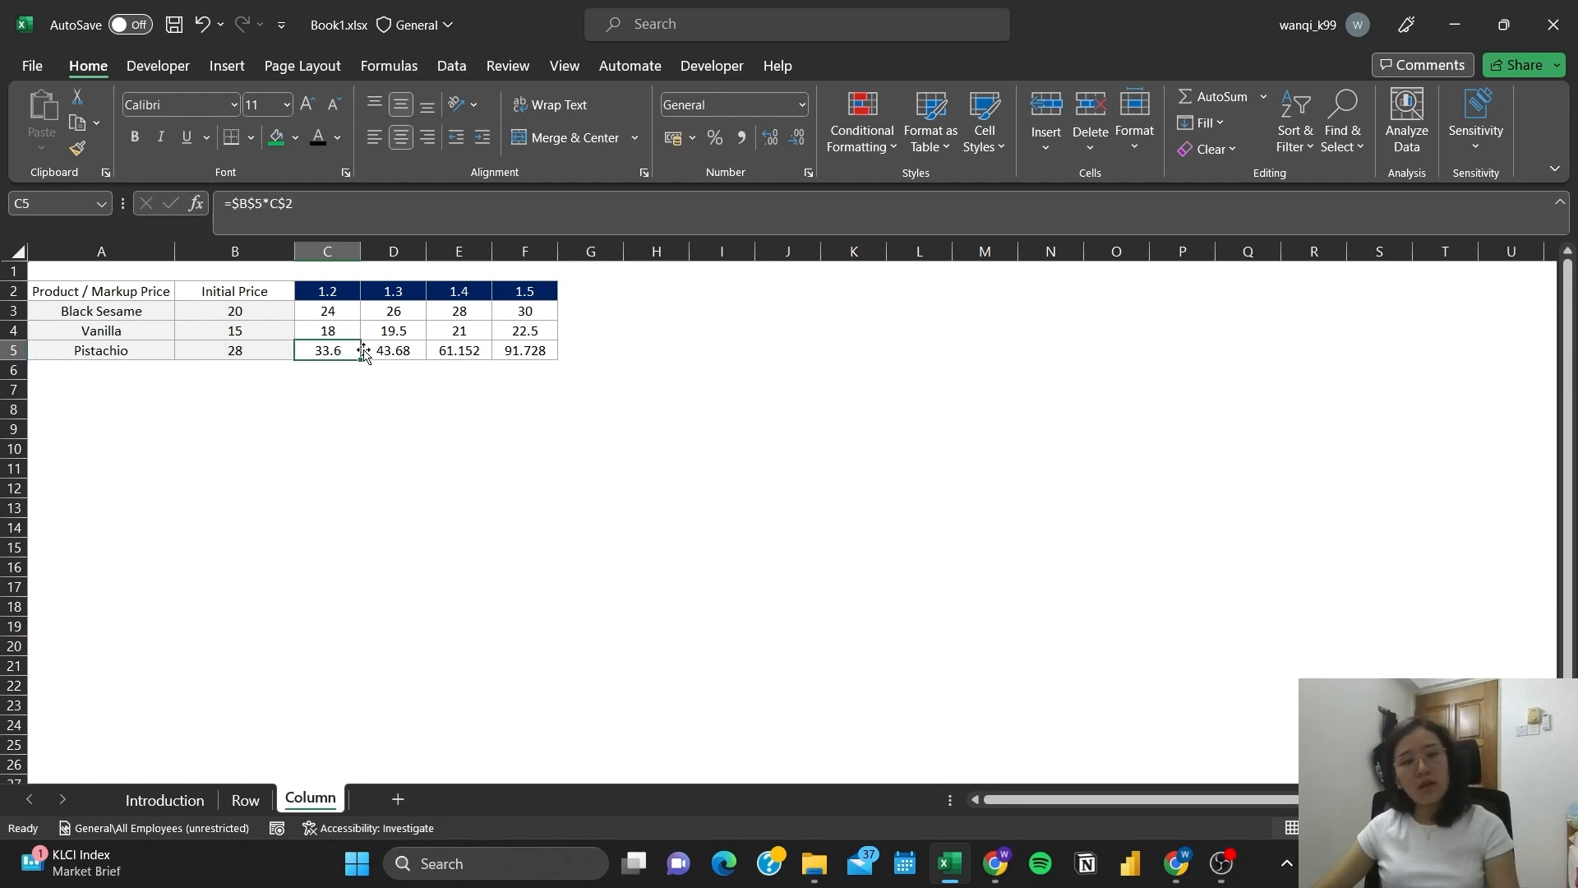
drag(359, 360, 542, 355)
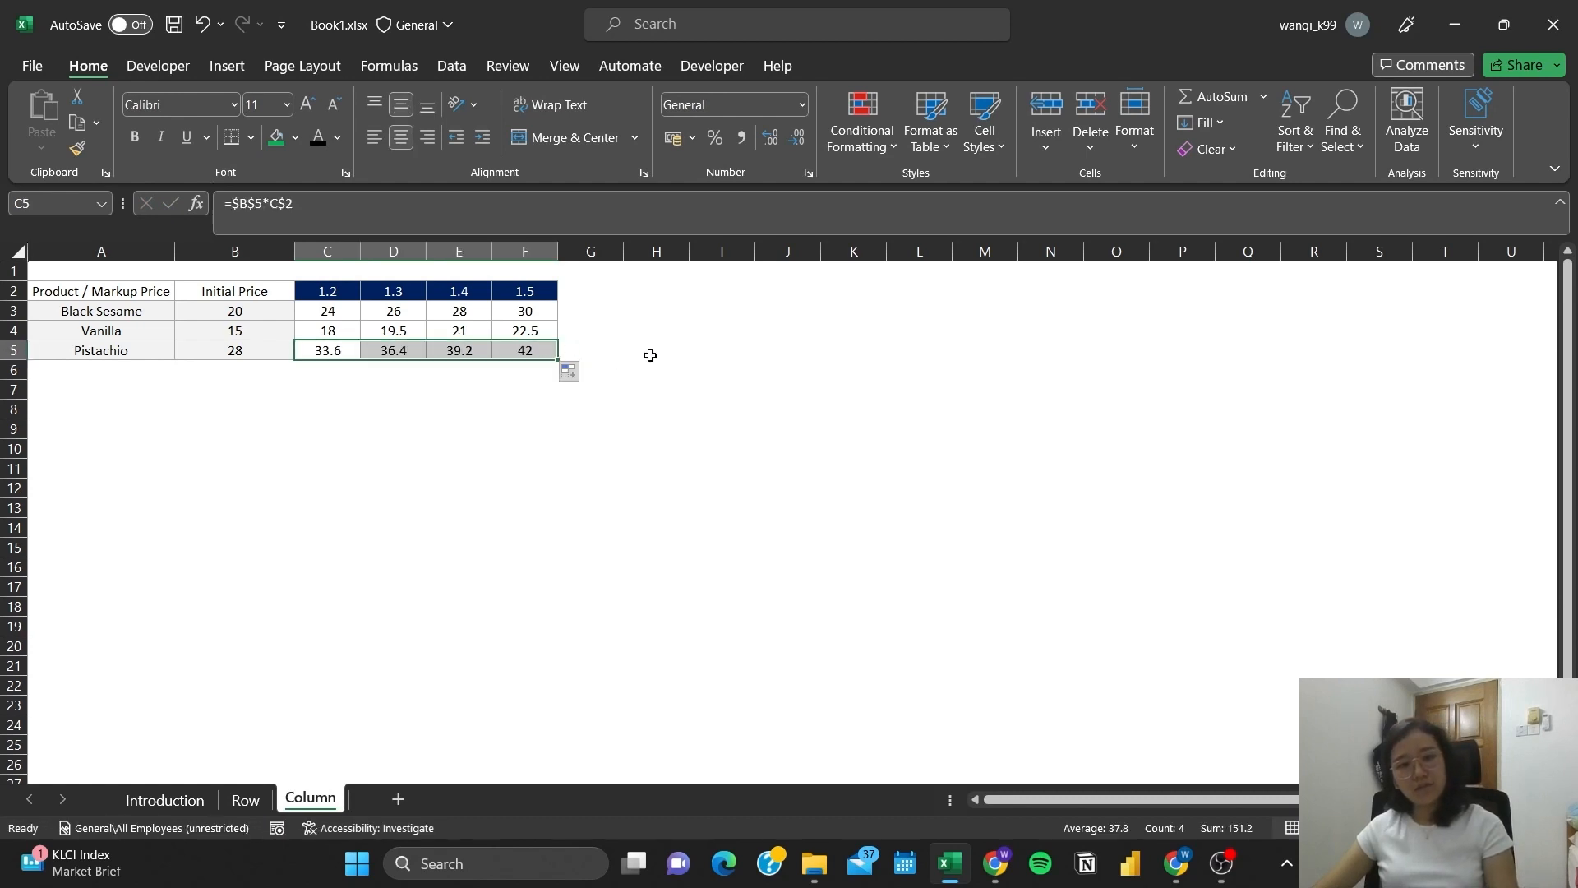
click(657, 330)
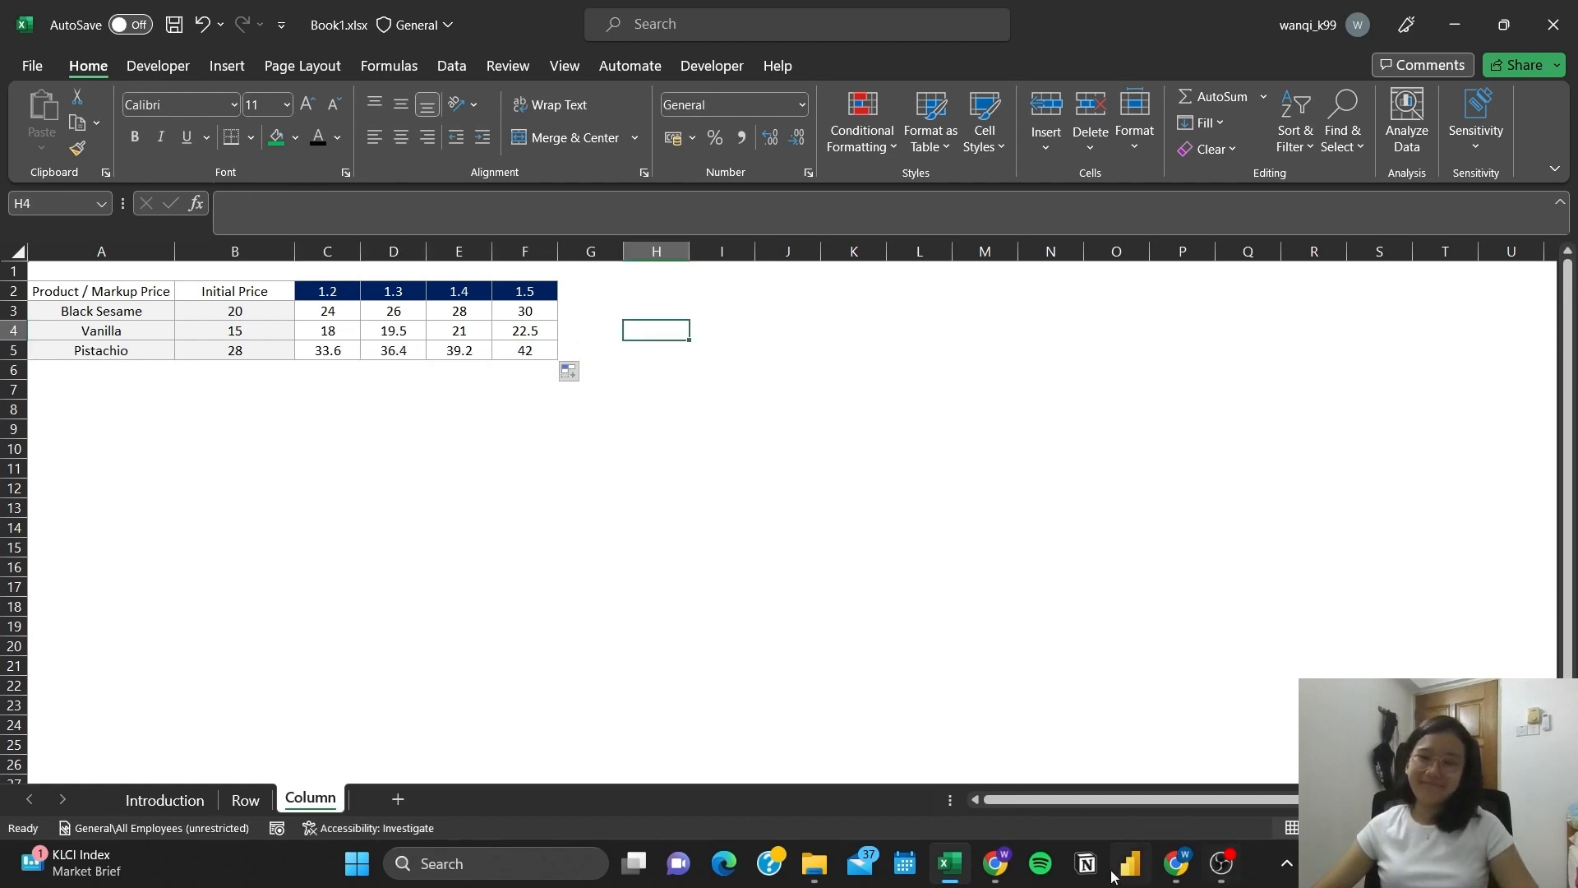
click(771, 393)
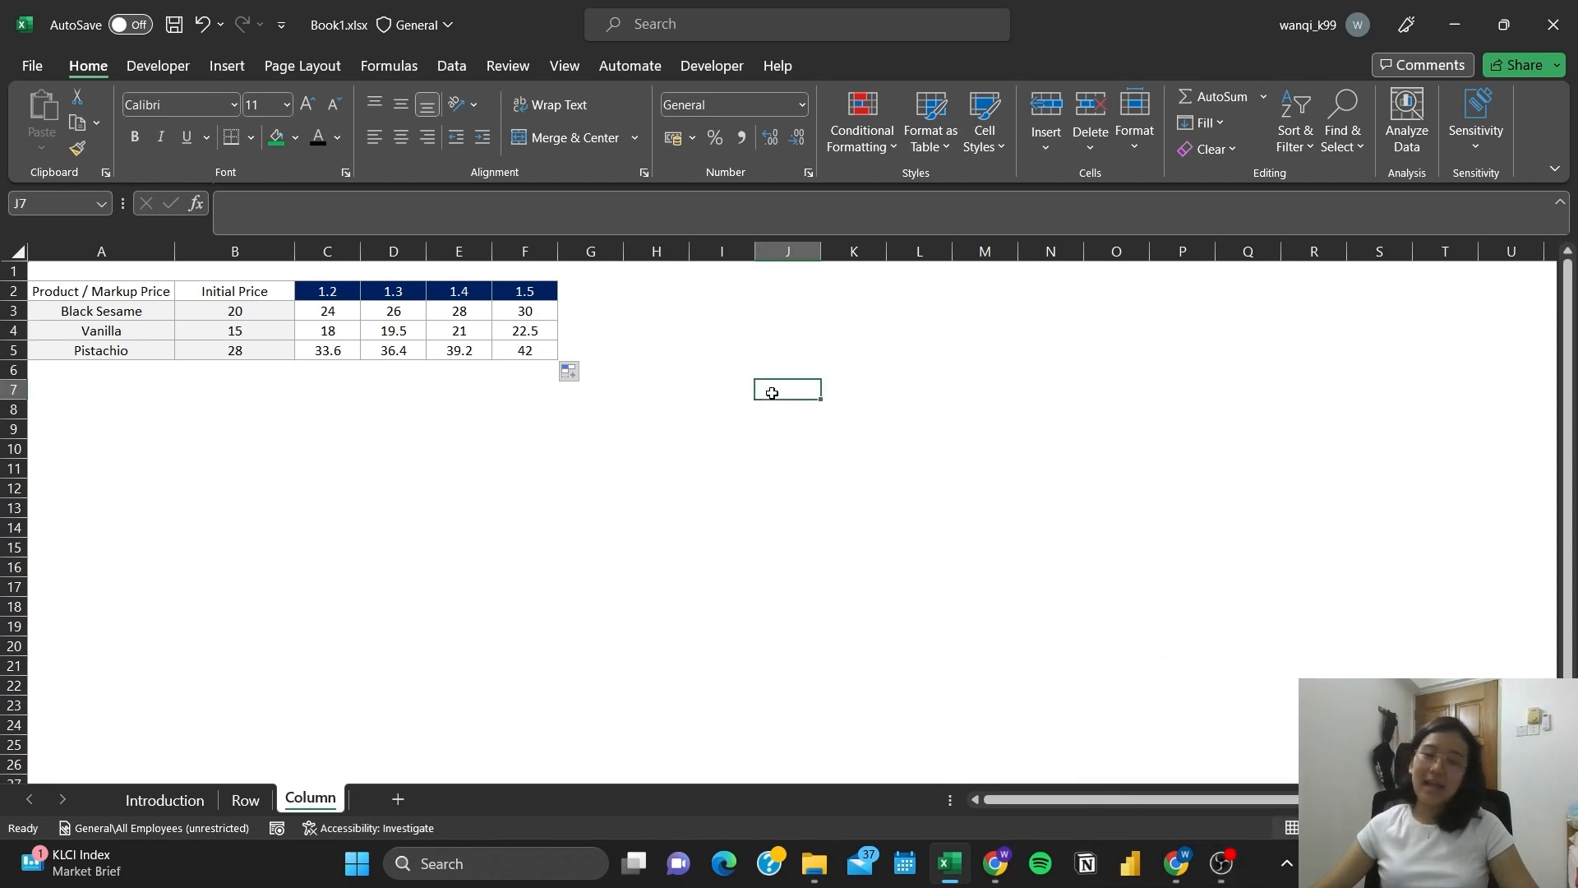
click(1227, 873)
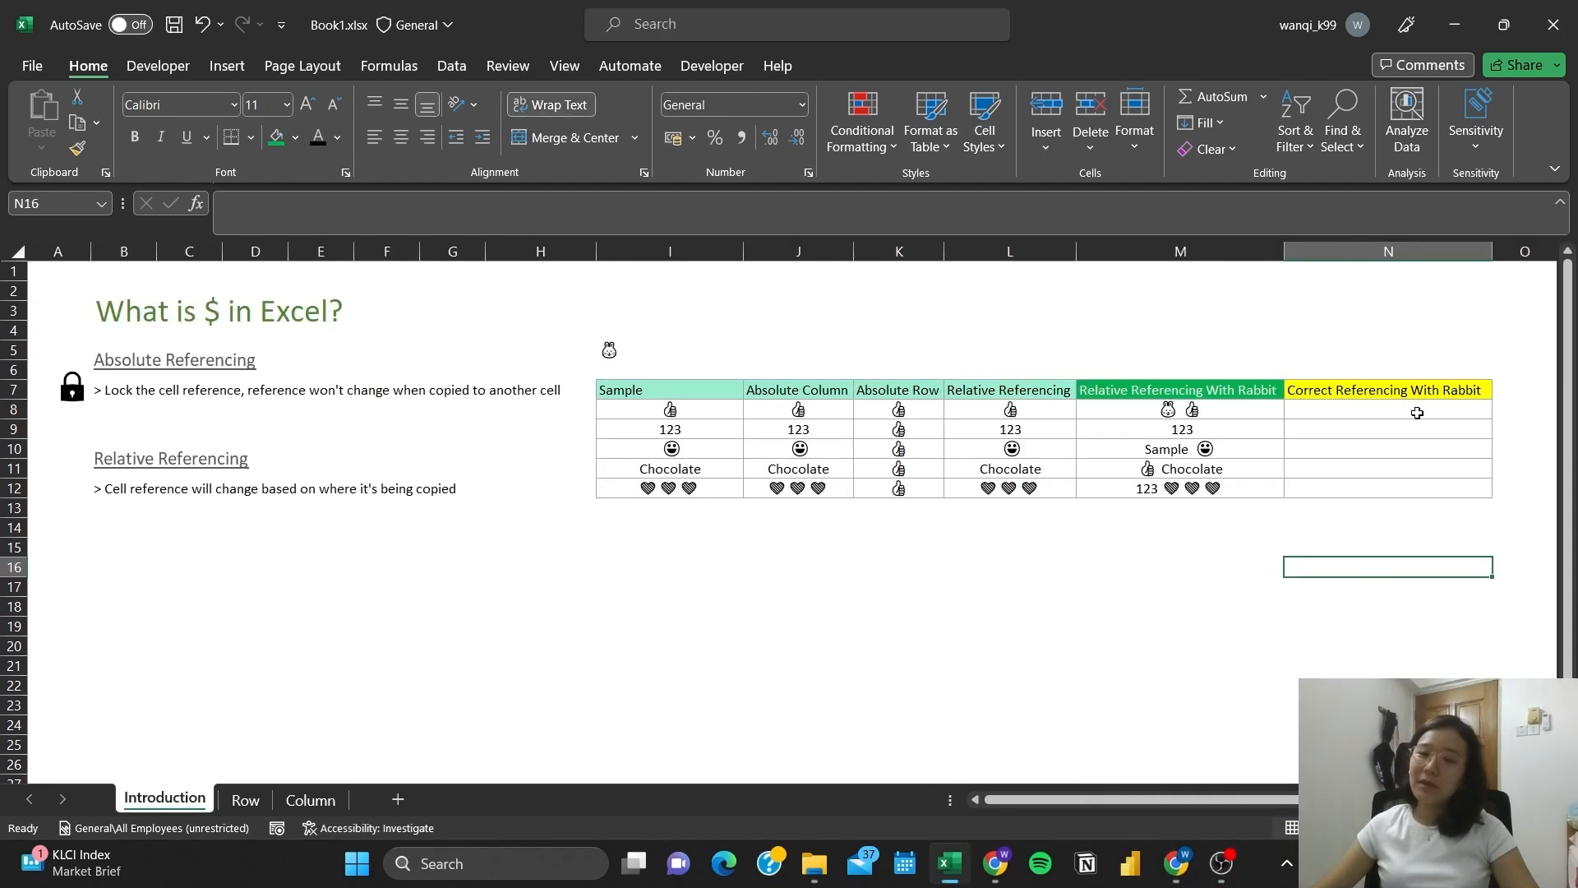
- Enter the formula =I5&" "&I8 in N8 to combine the rabbit with the first sample value
click(1417, 412)
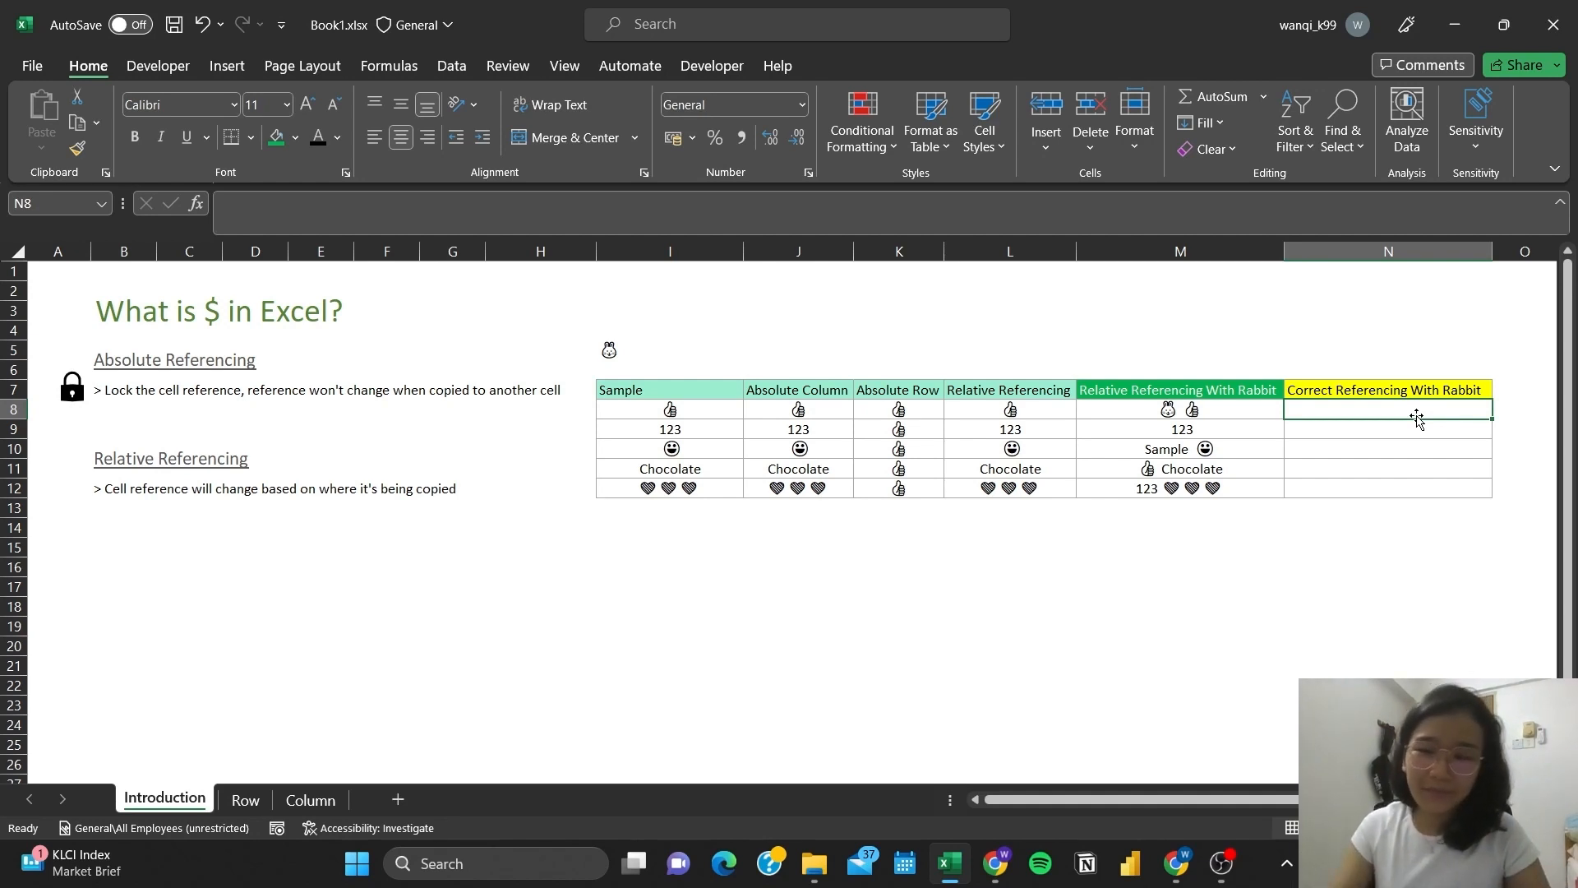
text(=)
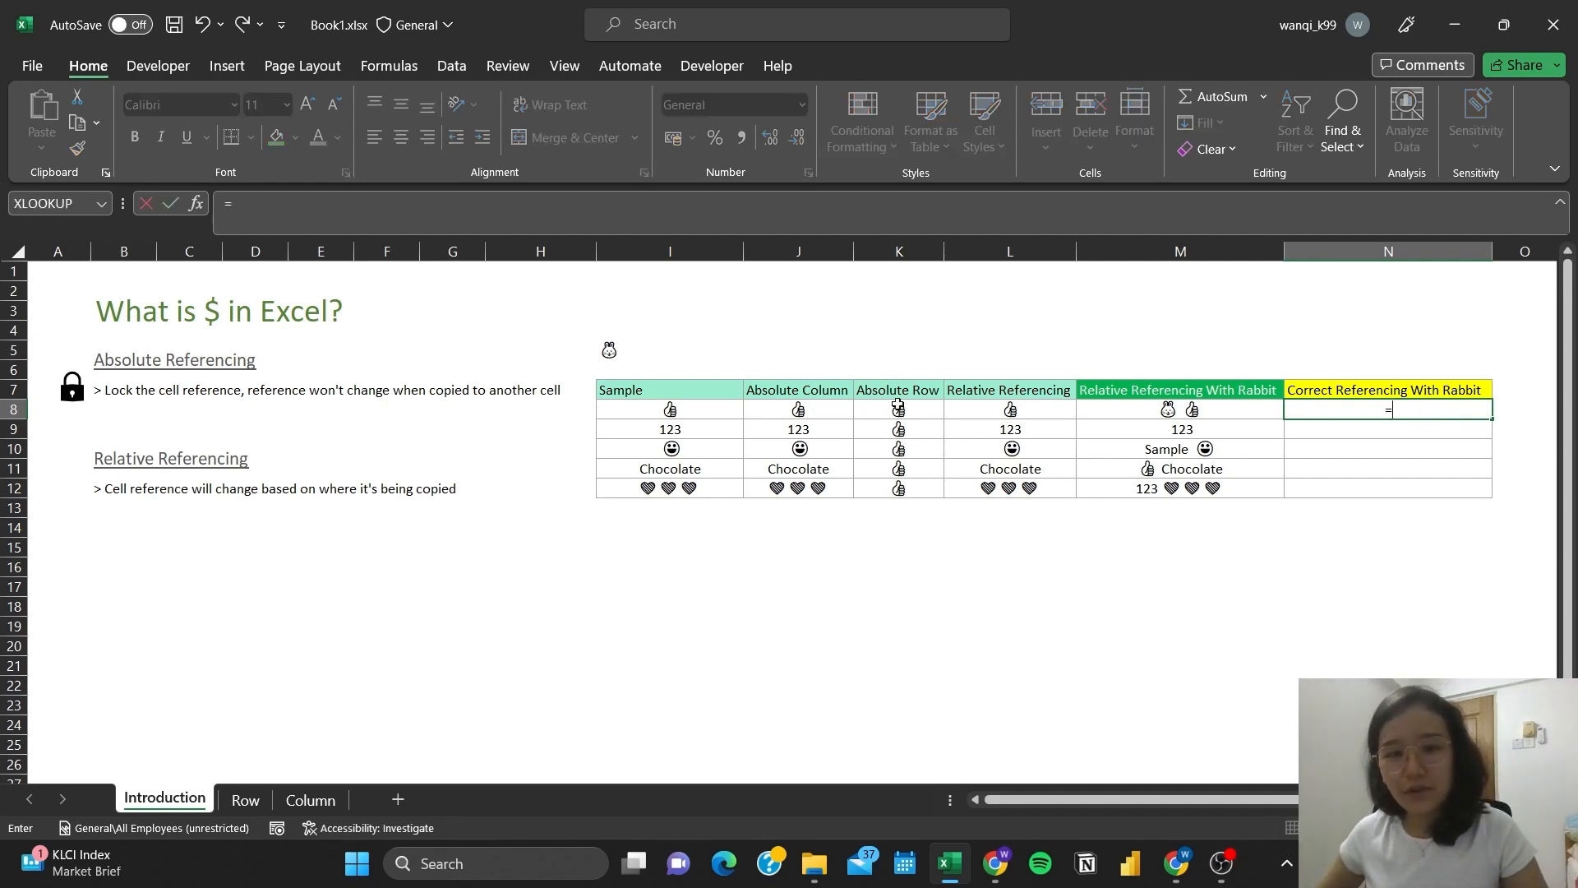
click(666, 351)
click(447, 192)
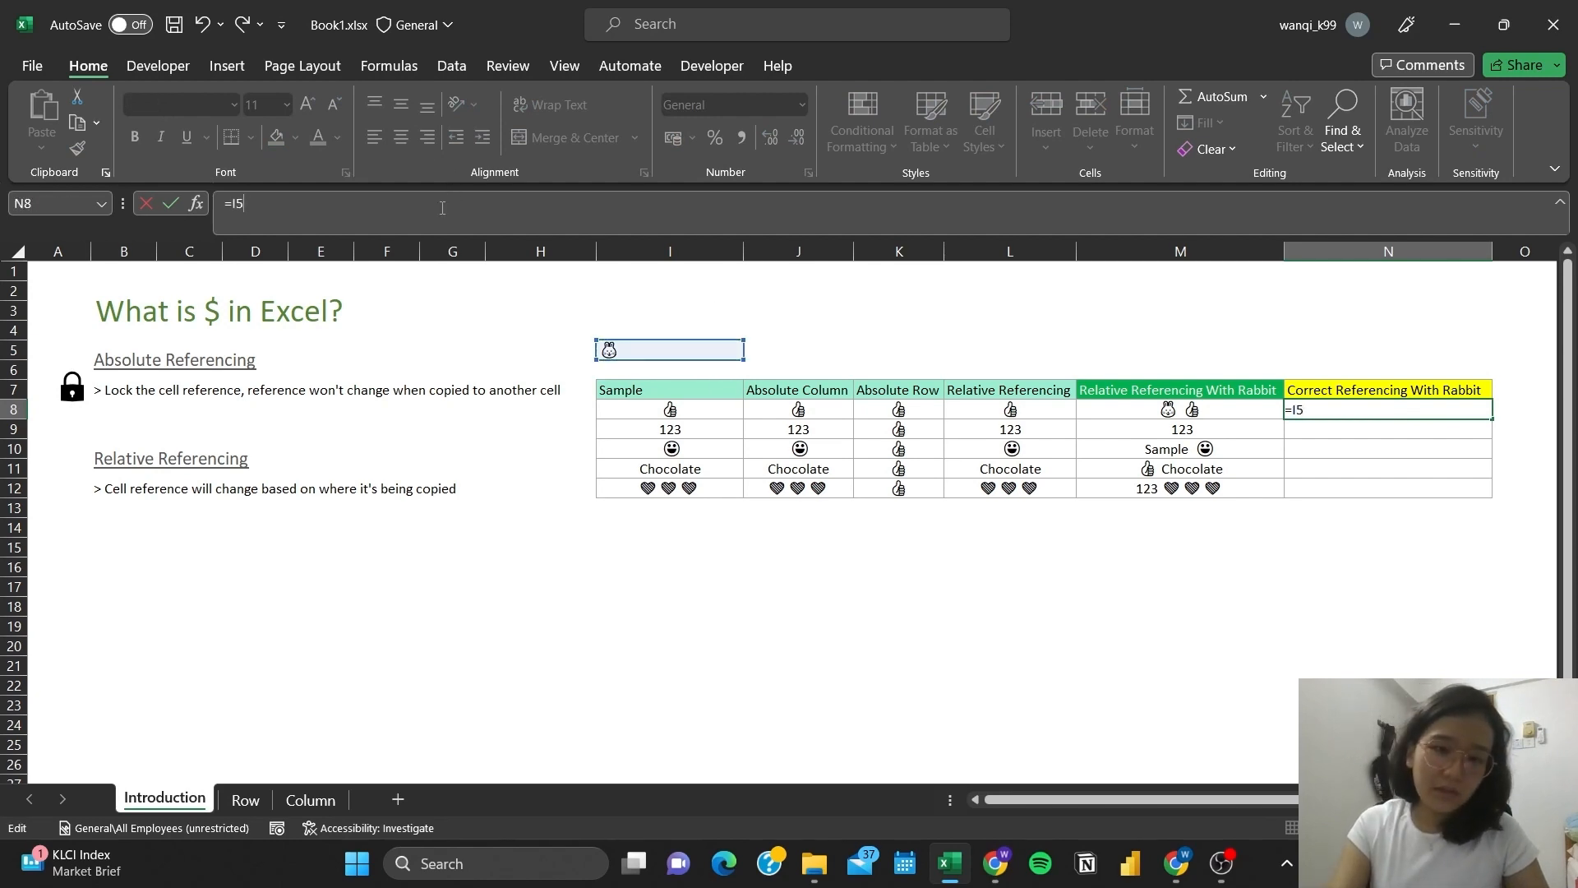
text(&)
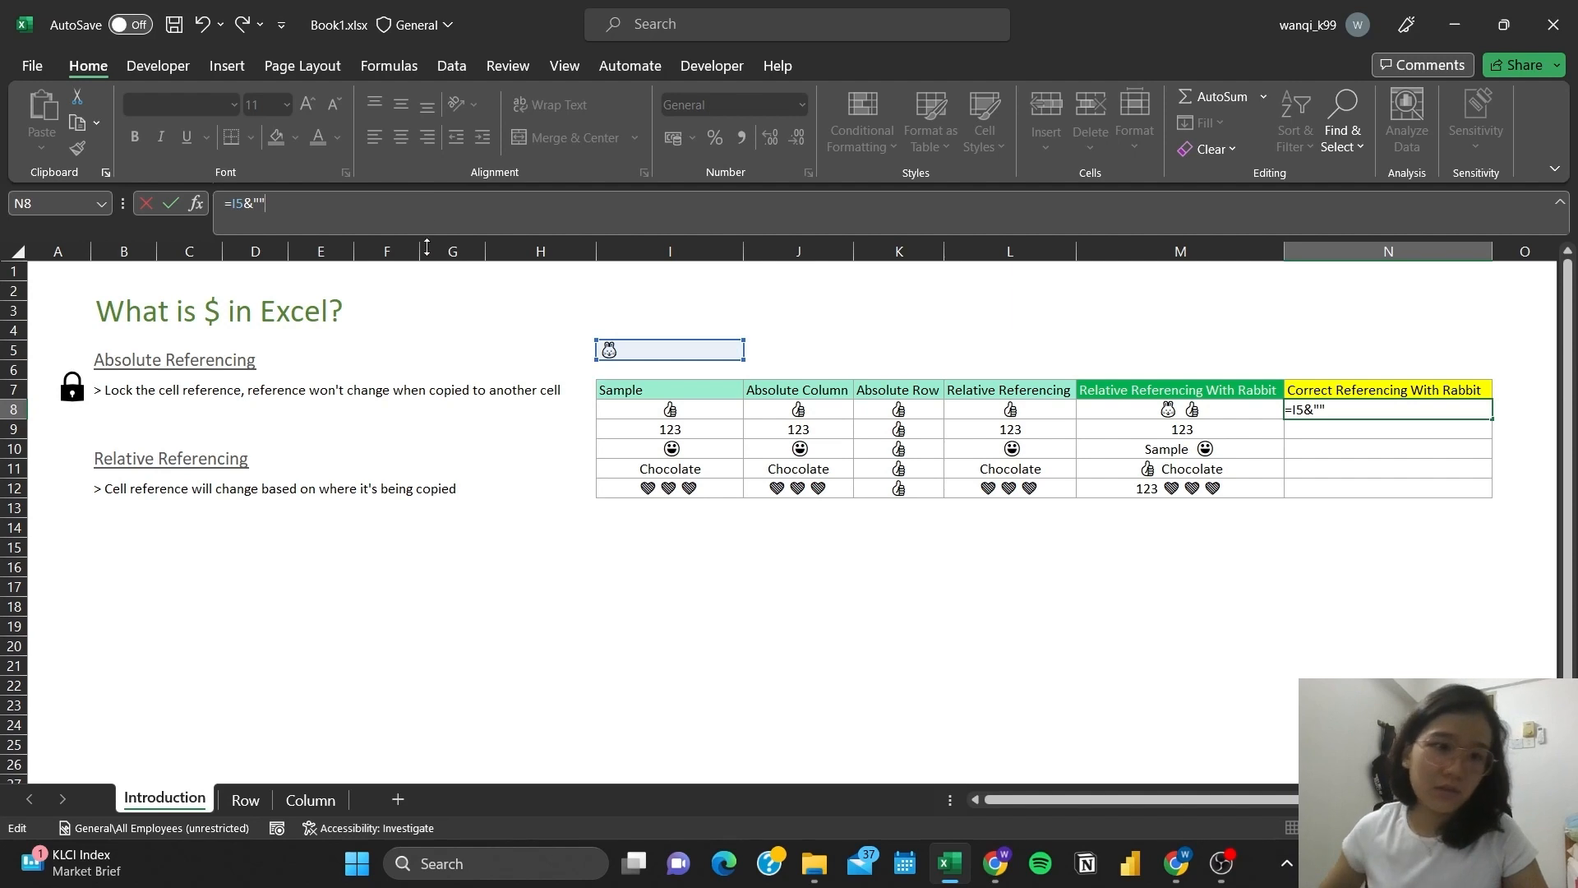
text(" ")
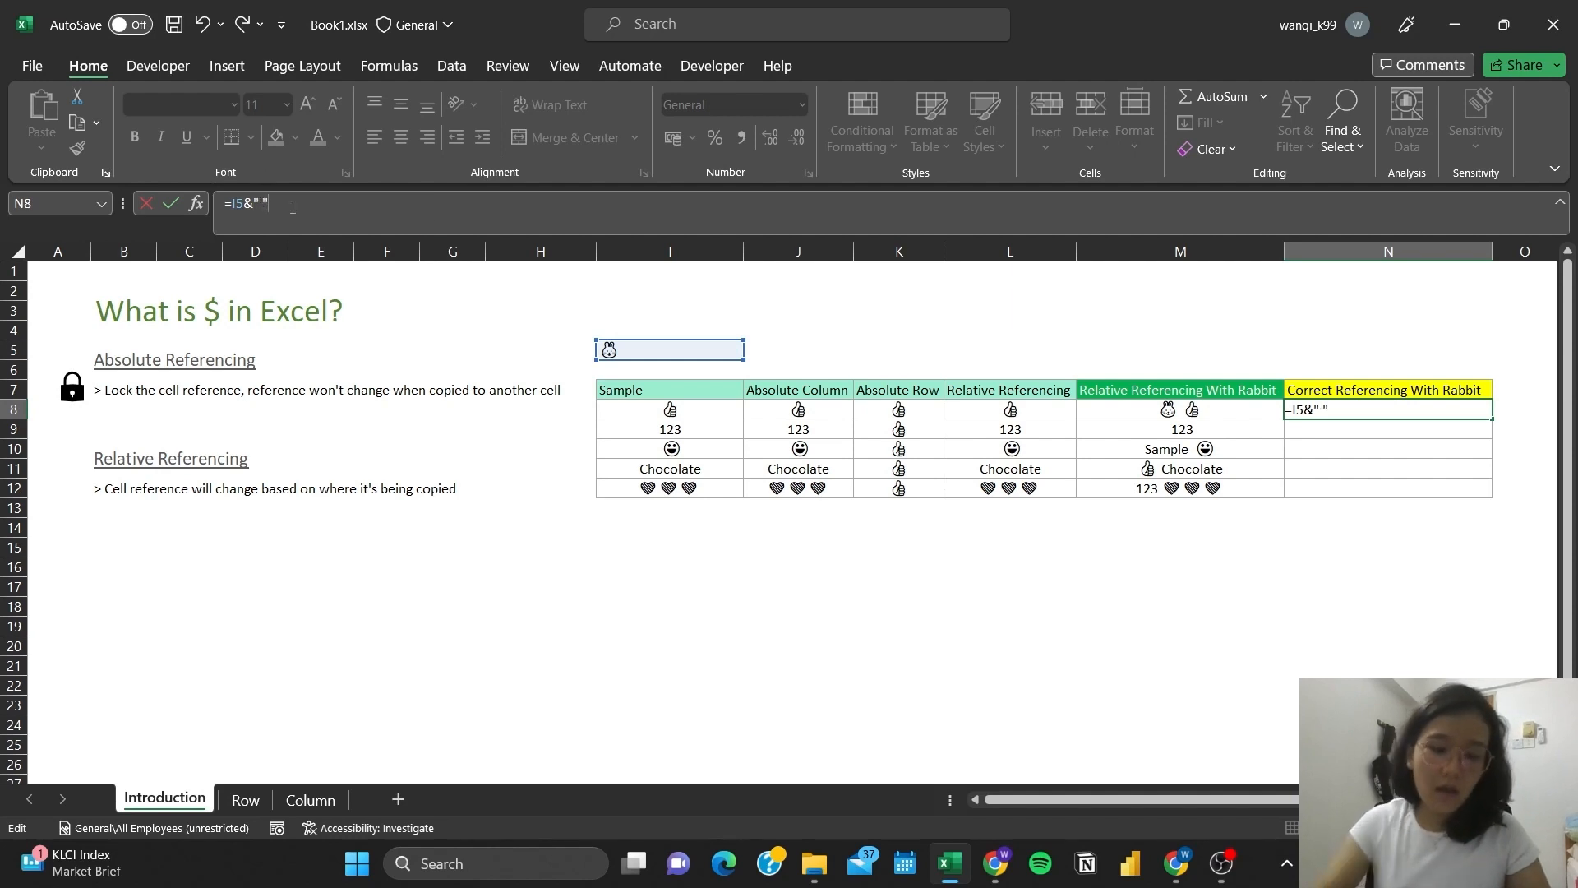
text(&)
click(724, 411)
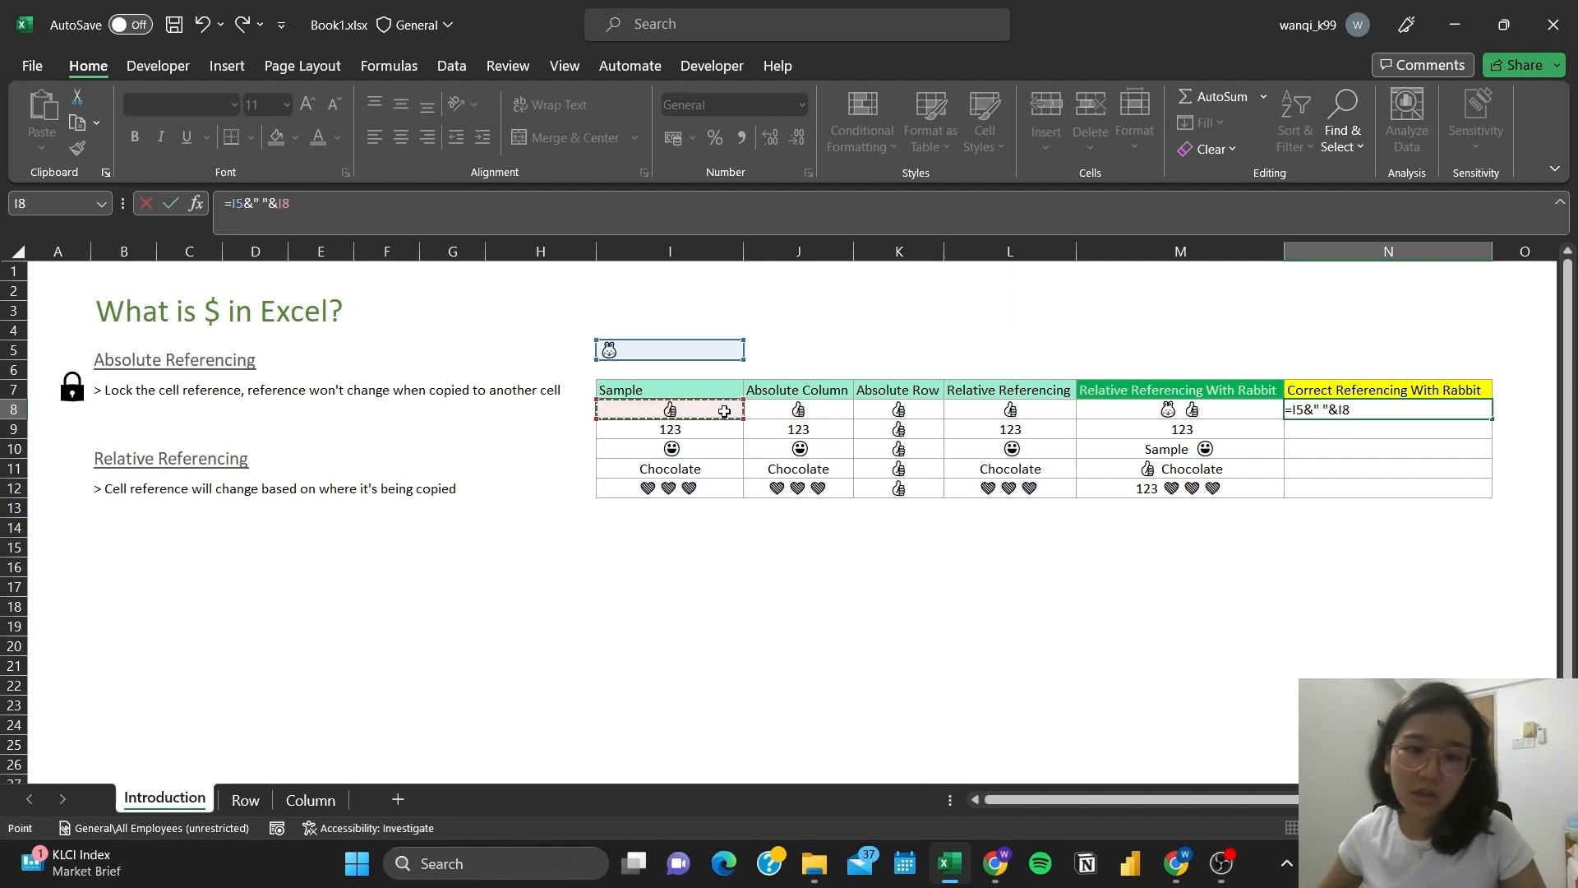
key(Return)
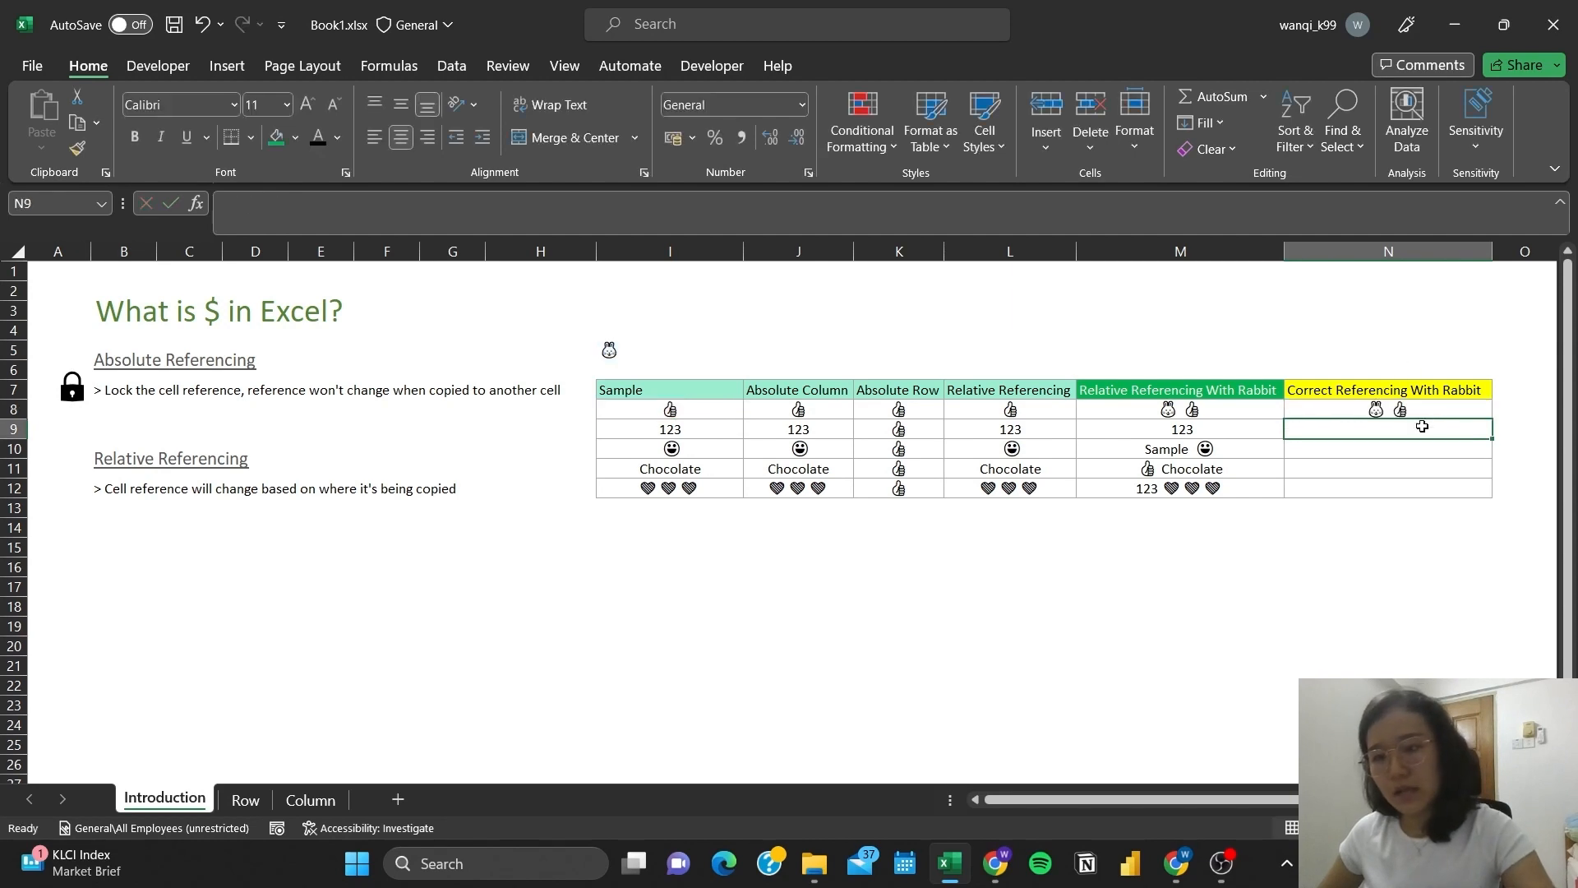
- Lock the rabbit reference fully and only the column of the sample reference, making N8's formula =$I$5&" "&$I8
click(1411, 409)
click(238, 204)
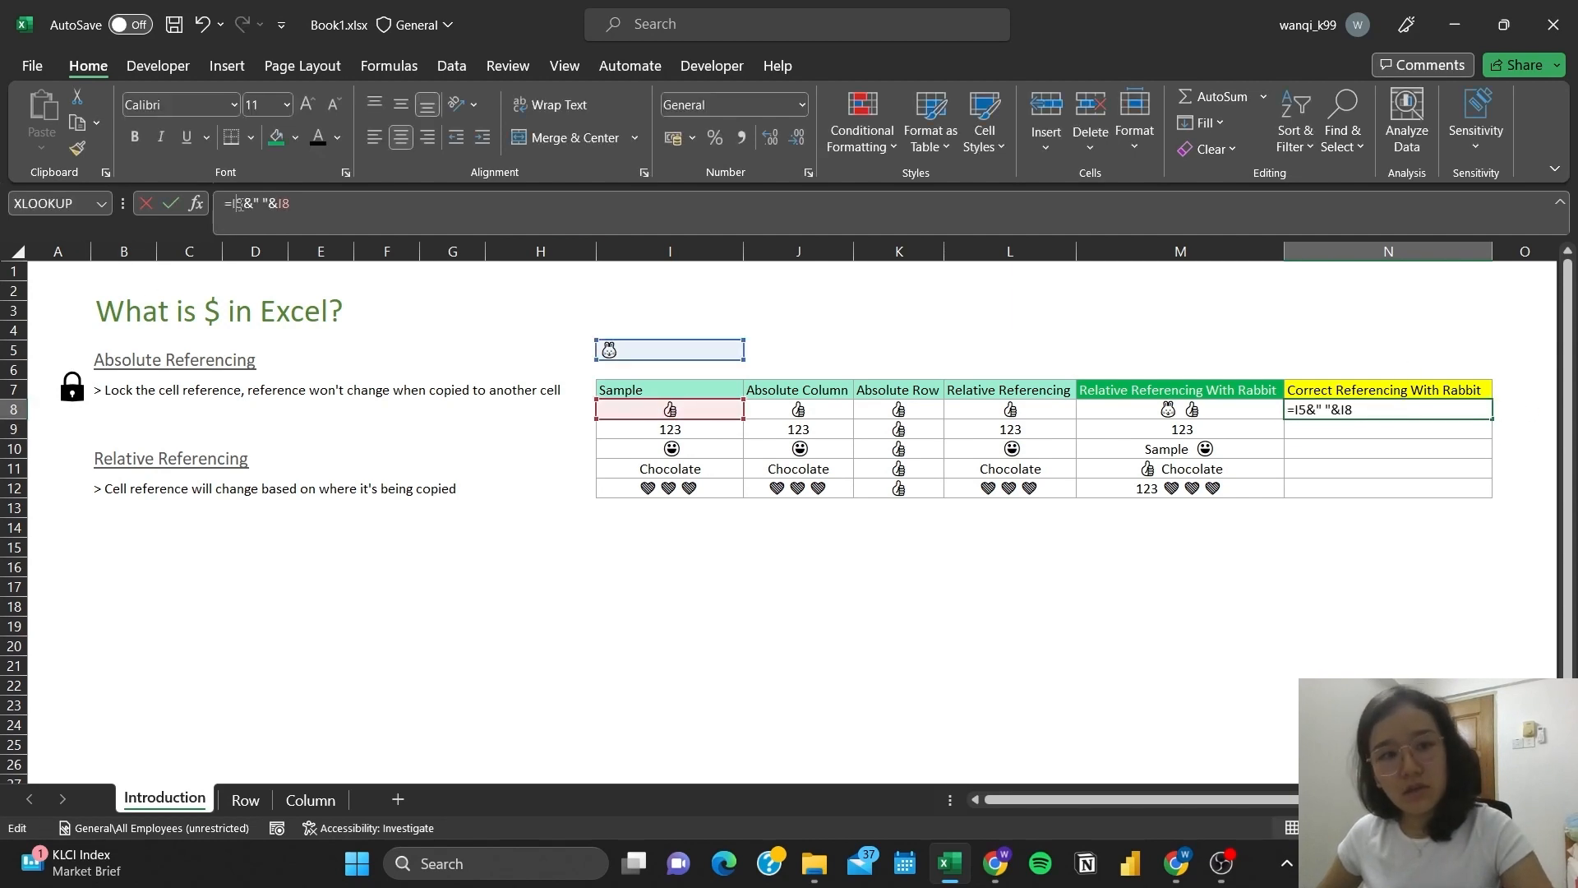
key(F4)
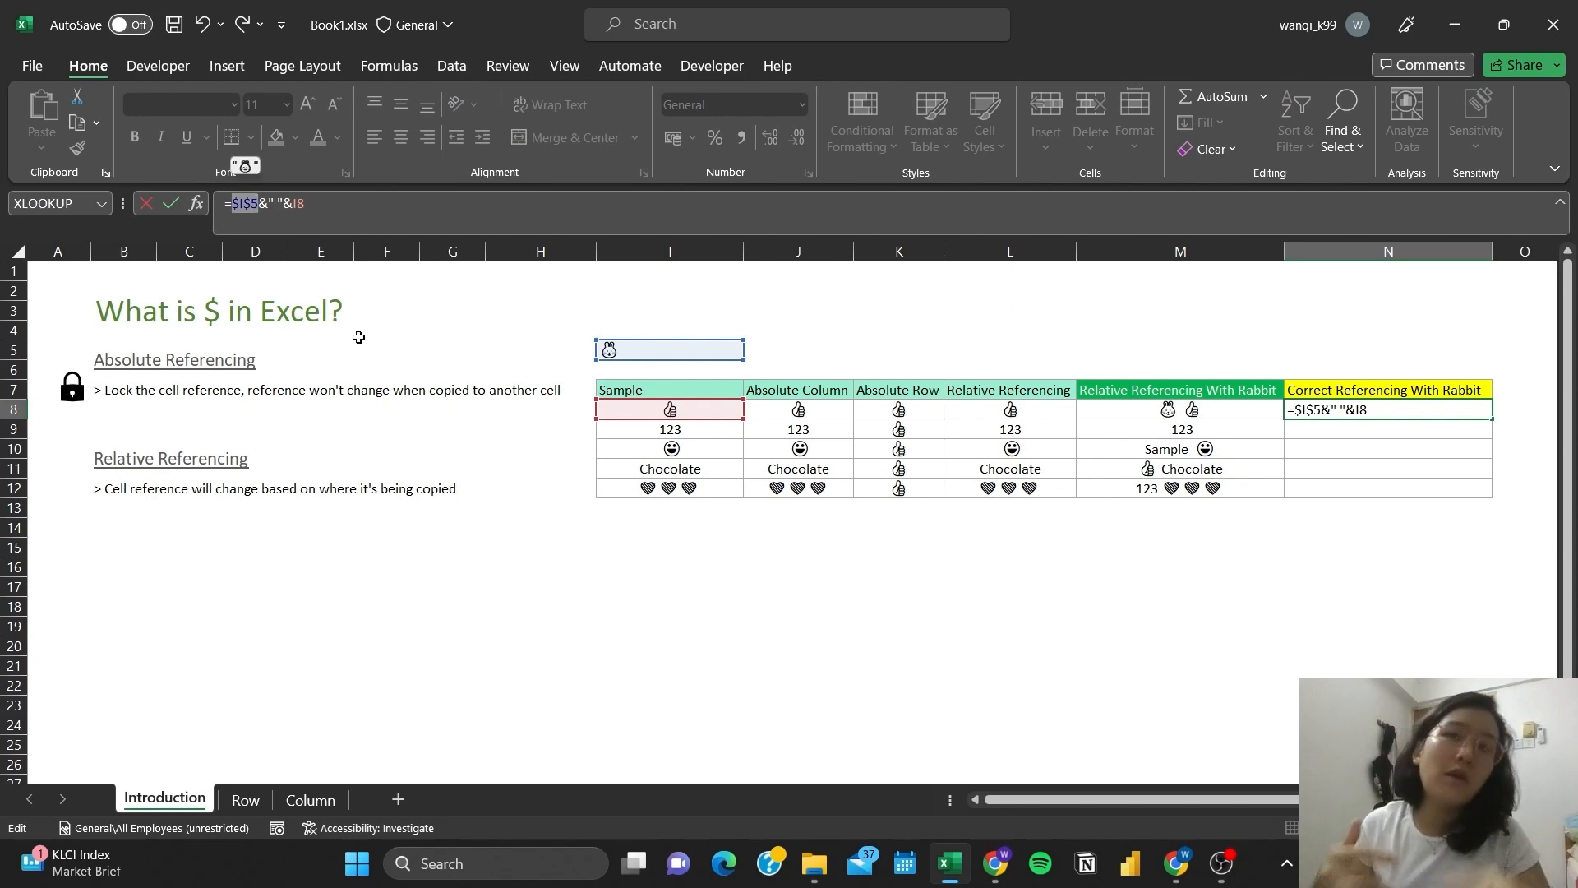
click(344, 200)
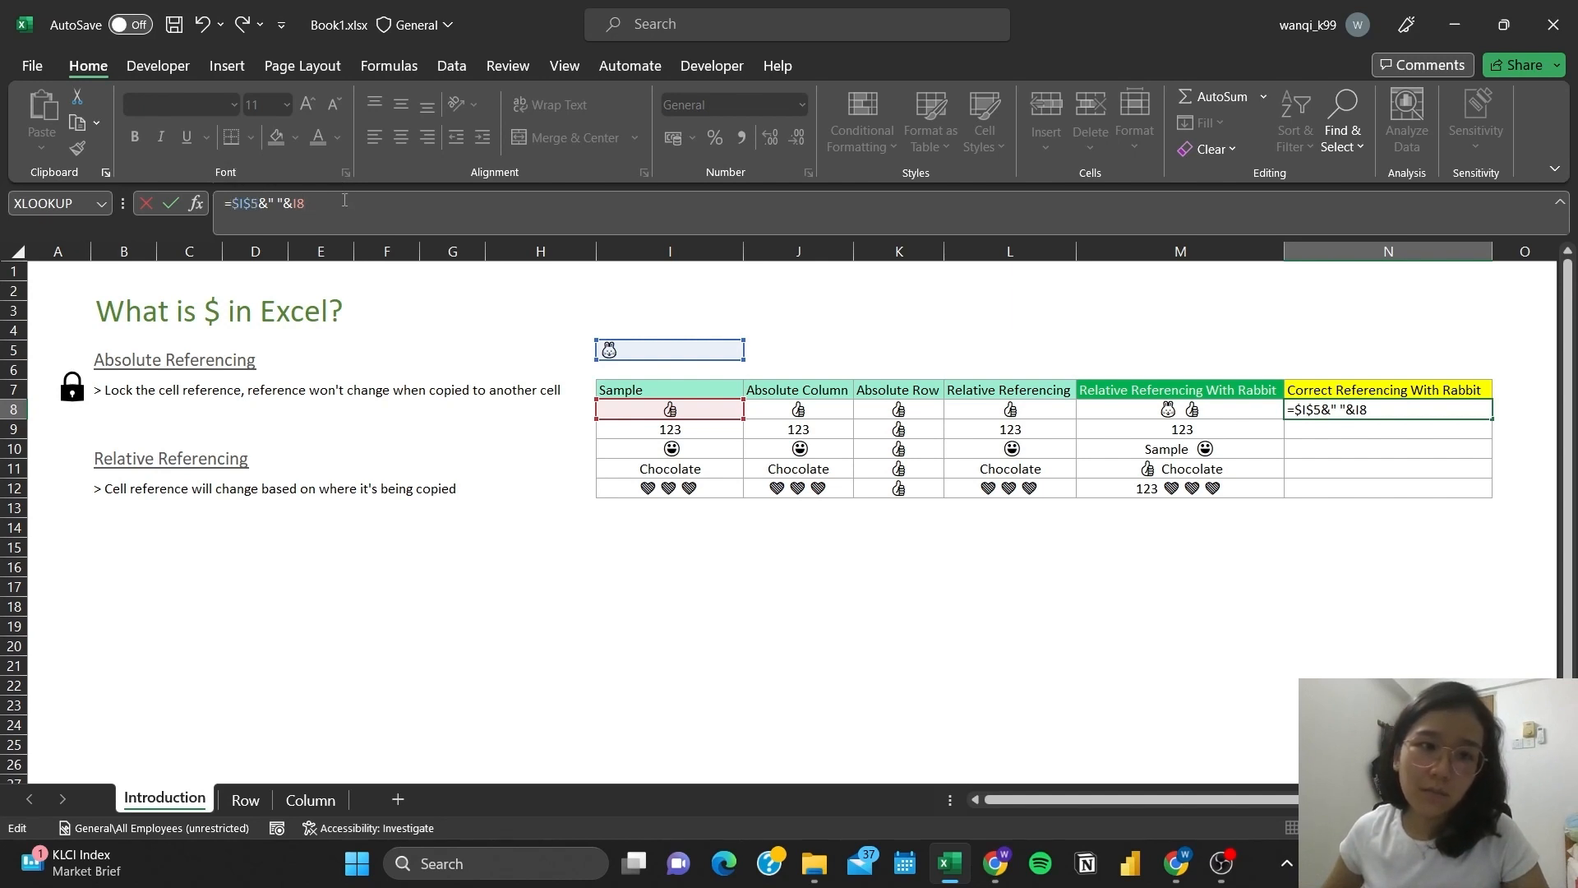
key(F4)
key(F4)
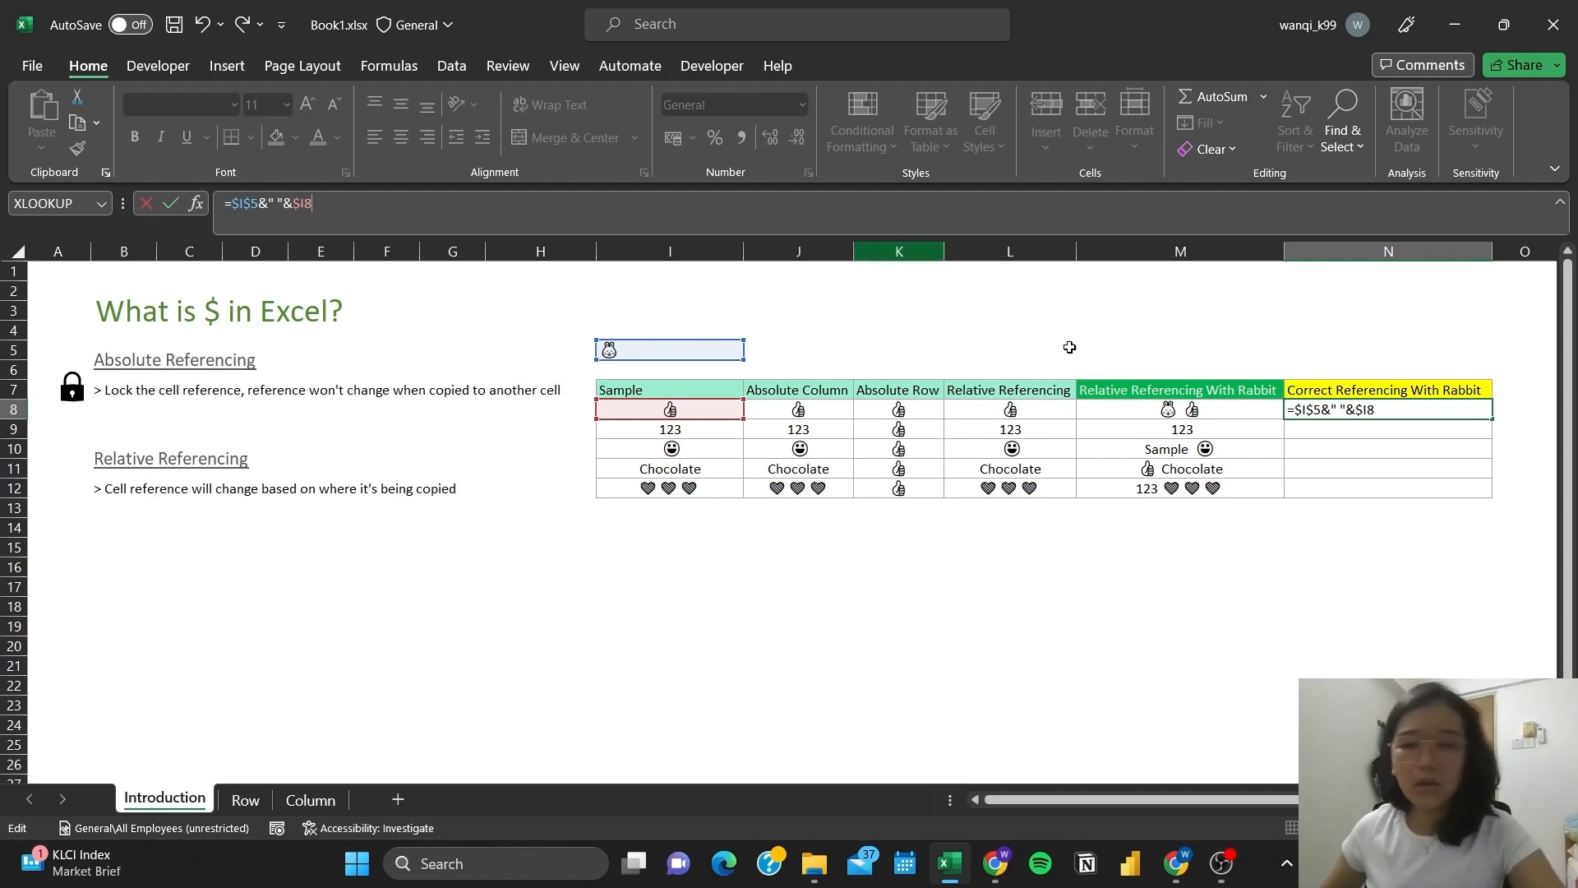
key(Return)
- Fill the locked N8 formula down through N12 in the Correct Referencing With Rabbit column
key(Up)
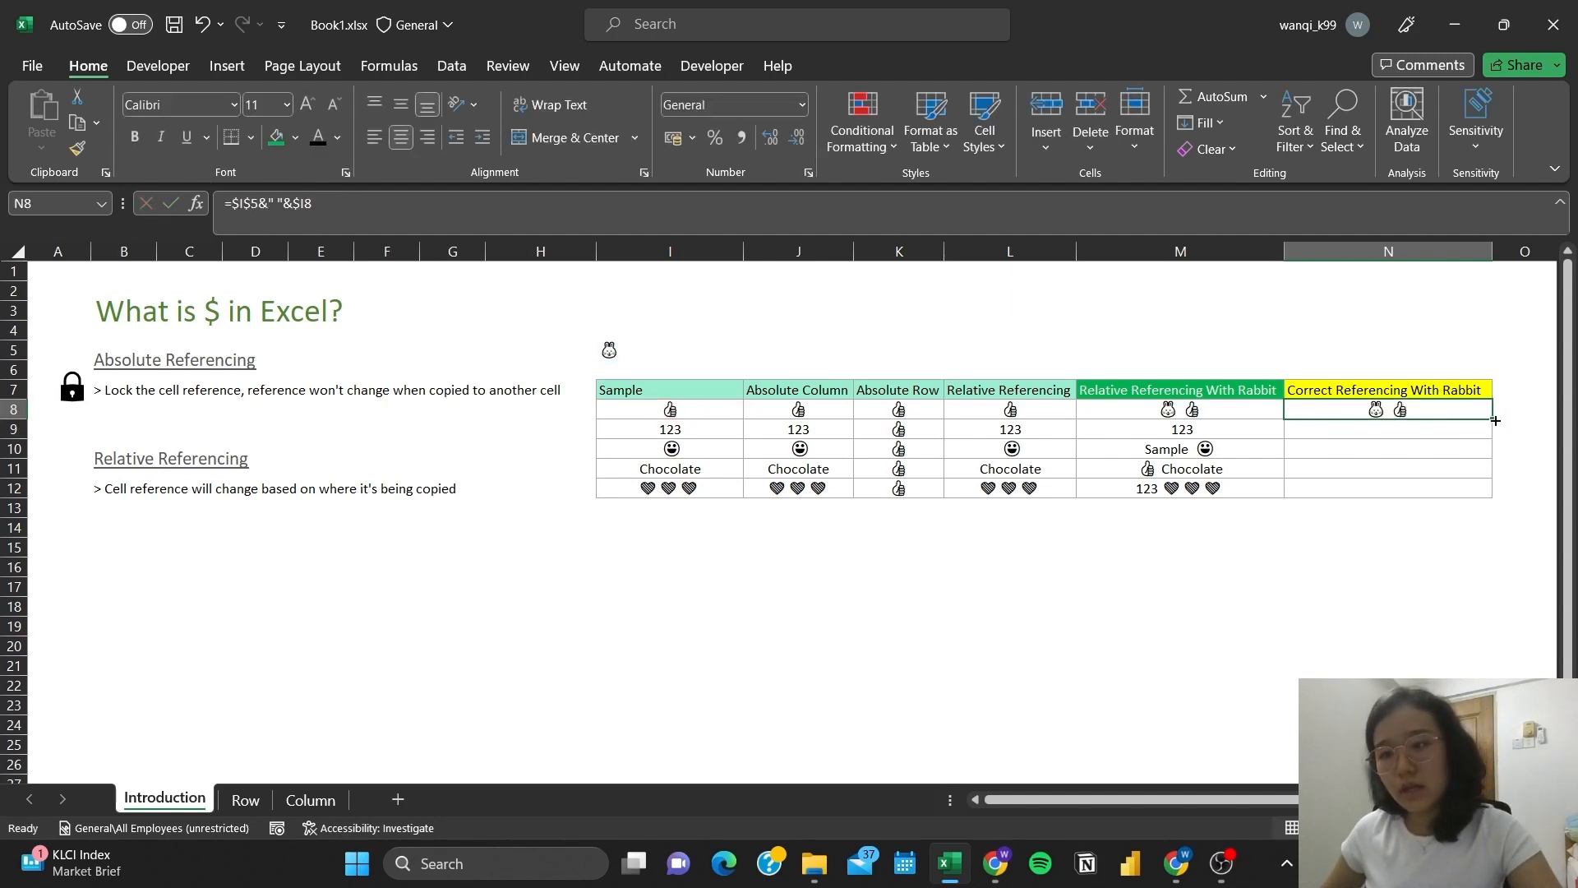
drag(1492, 418, 1492, 498)
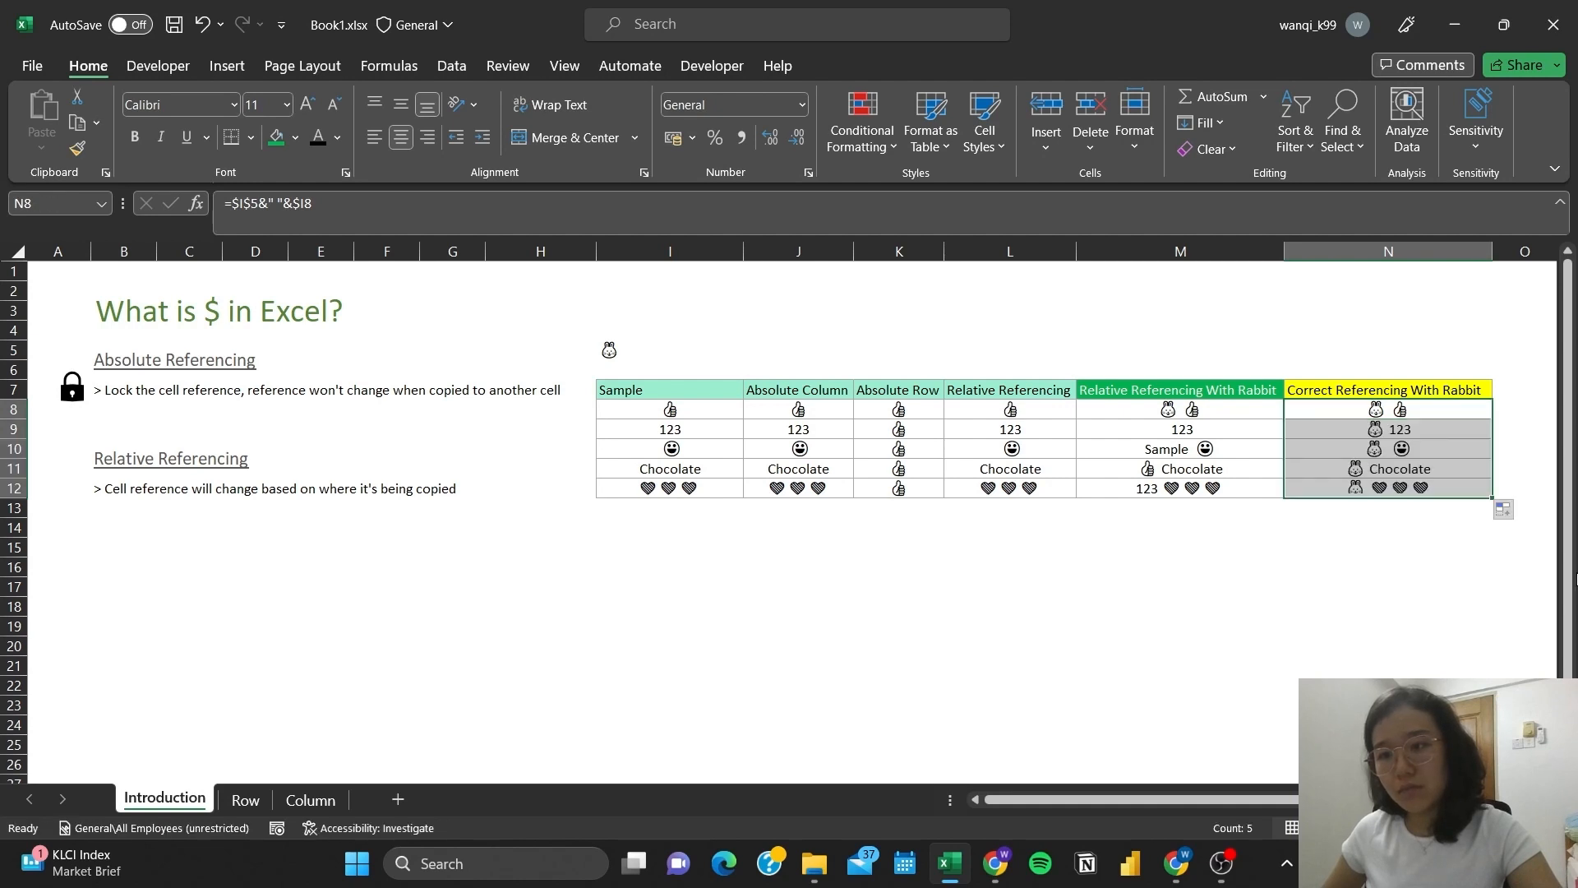
click(1381, 558)
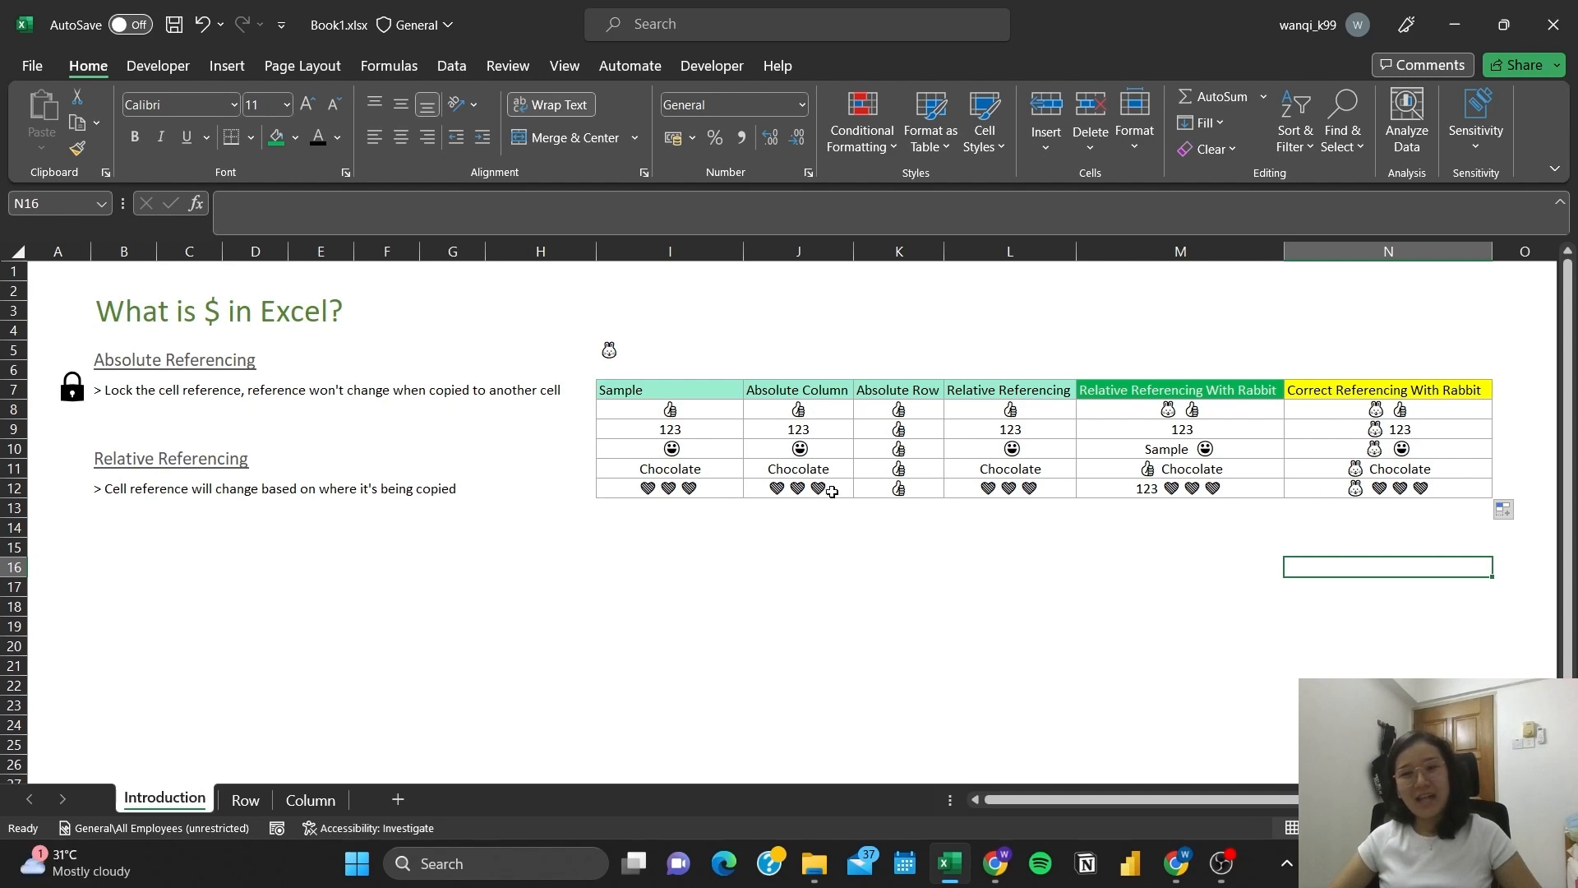
click(1177, 582)
click(1147, 673)
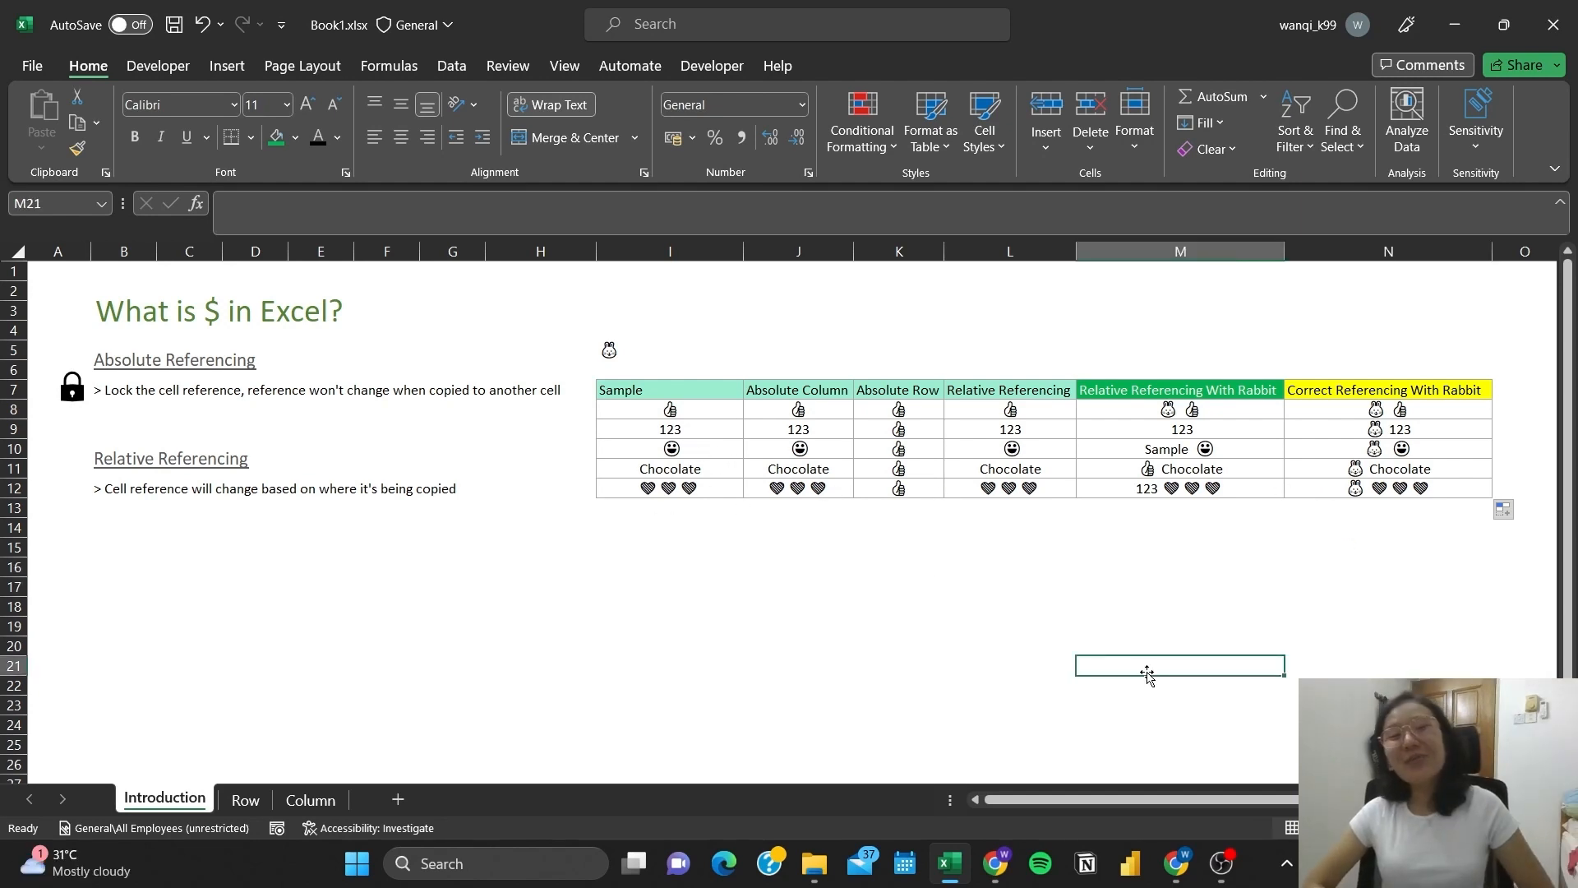